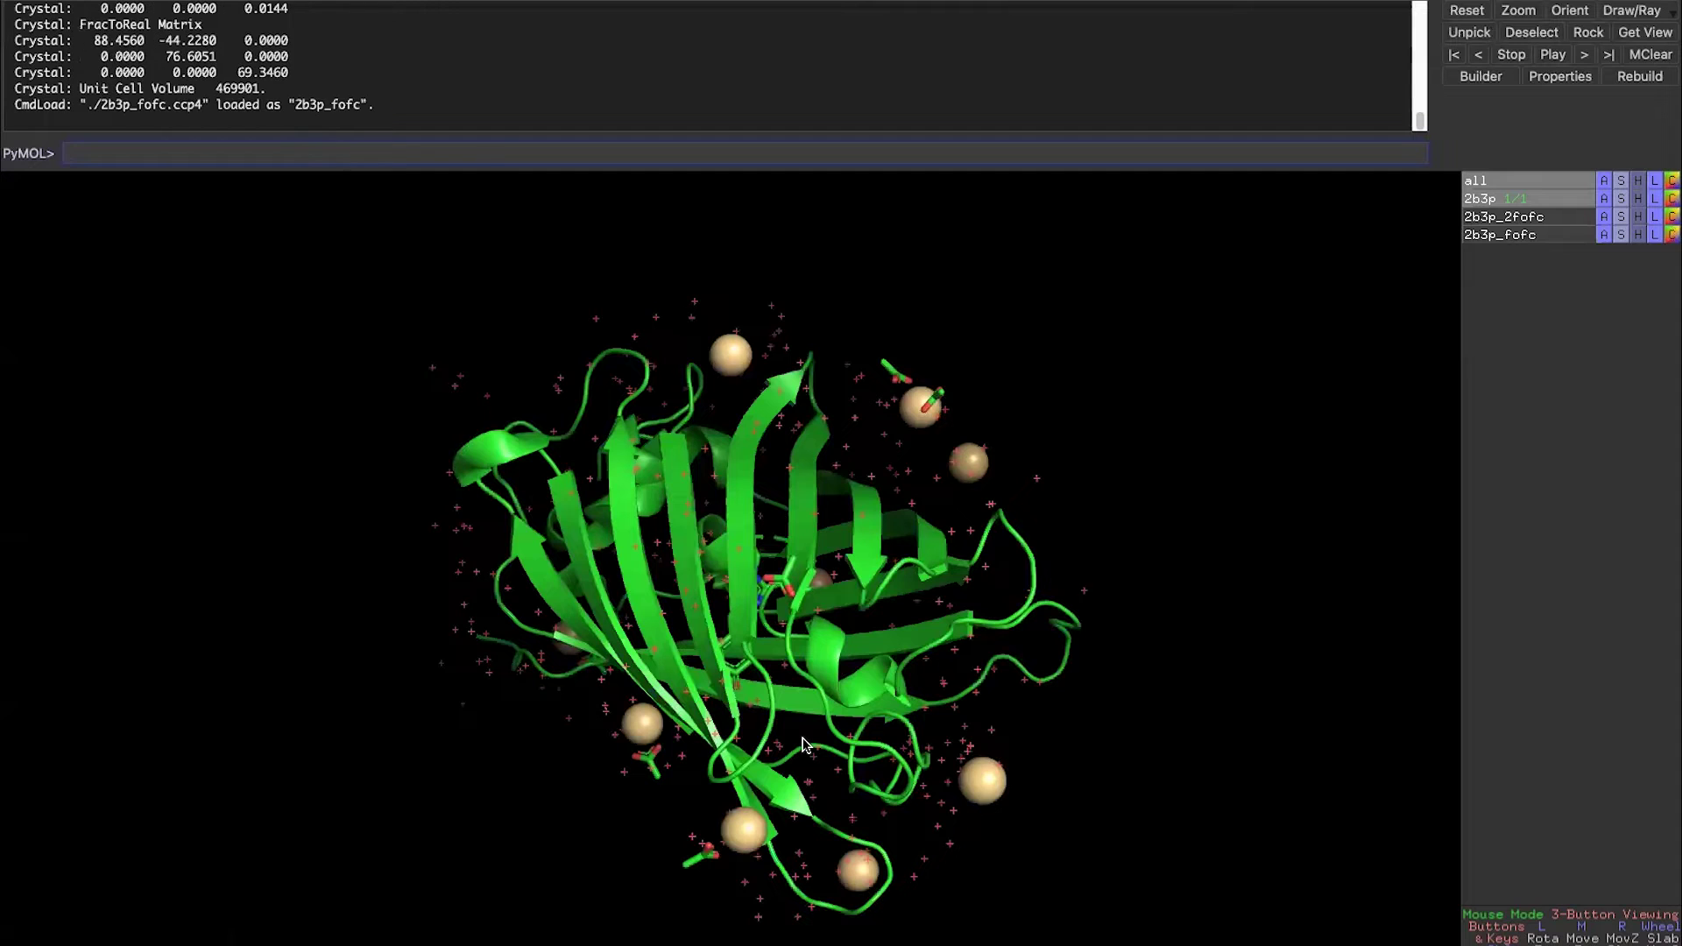
# Turn the protein to a side-on barrel view and contour the map as a mesh at level 1.0.
pyautogui.moveTo(776, 590); pyautogui.dragTo(684, 732)
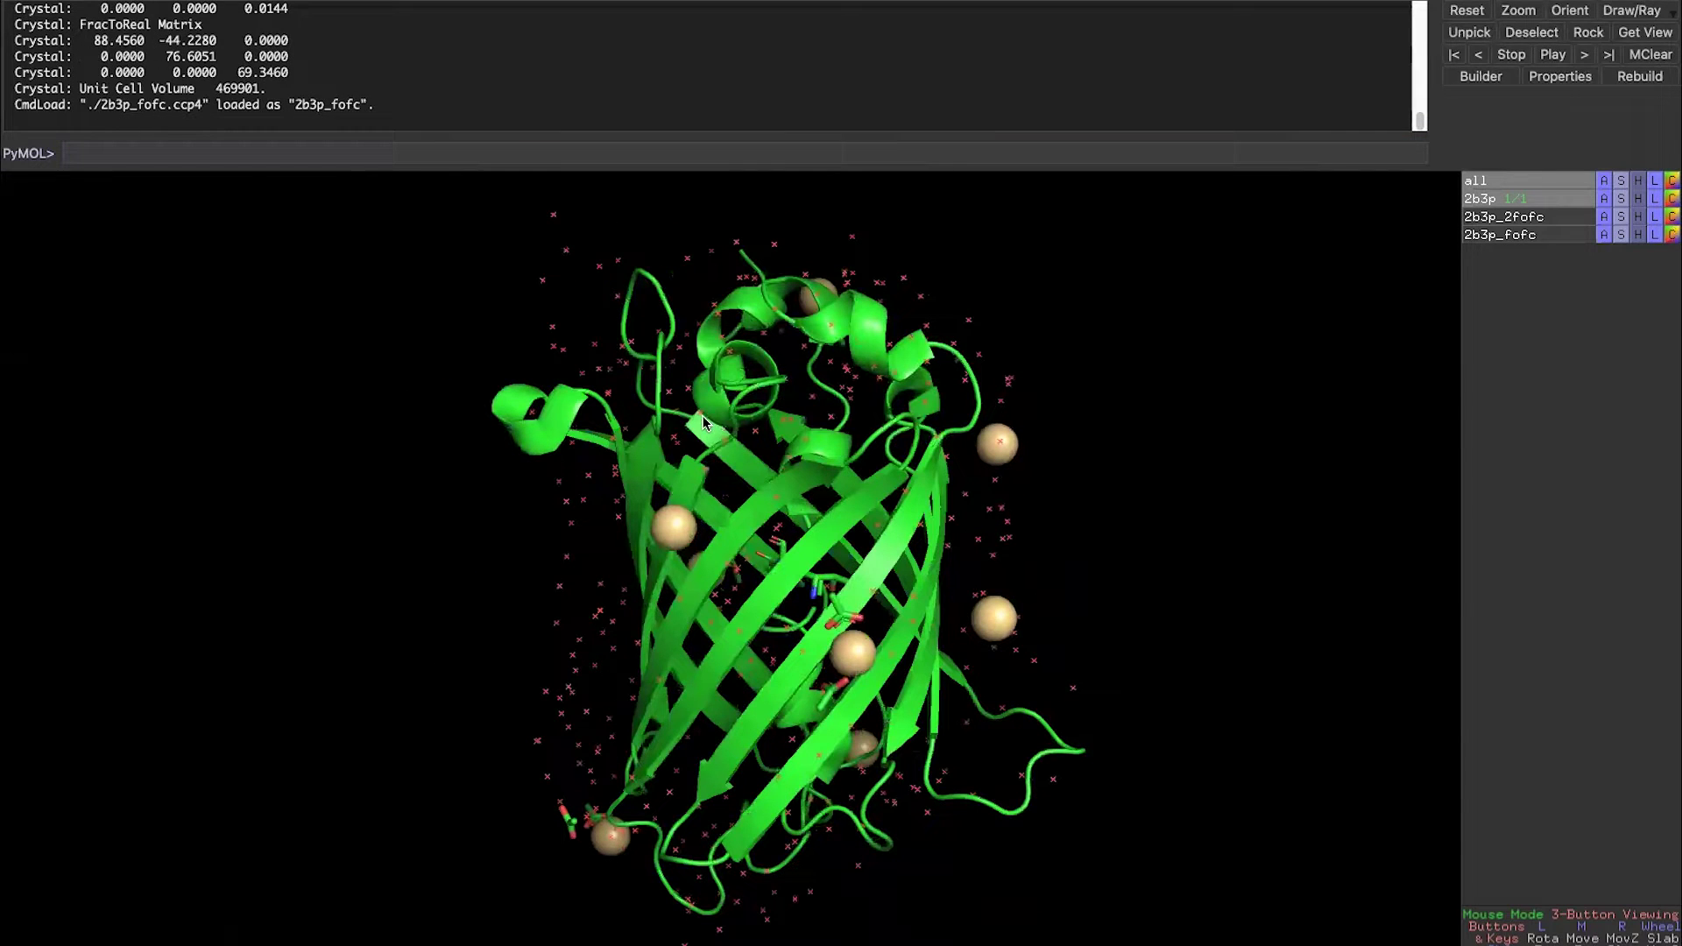
pyautogui.moveTo(619, 456); pyautogui.dragTo(612, 456)
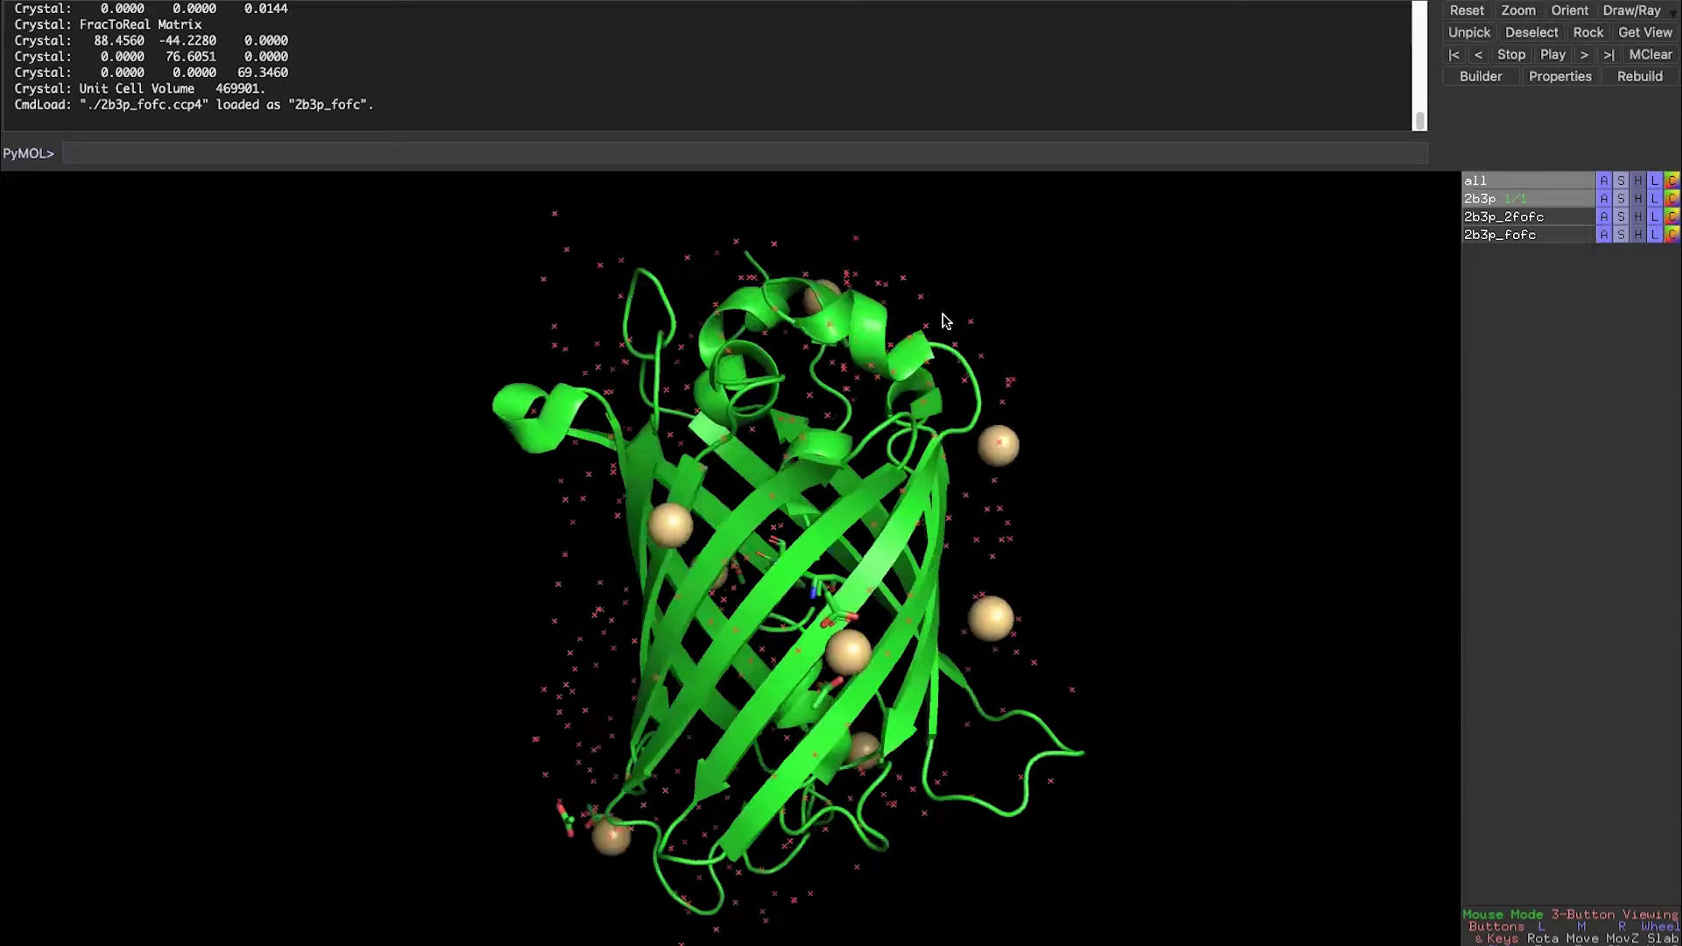
pyautogui.click(1603, 235)
pyautogui.moveTo(1607, 237)
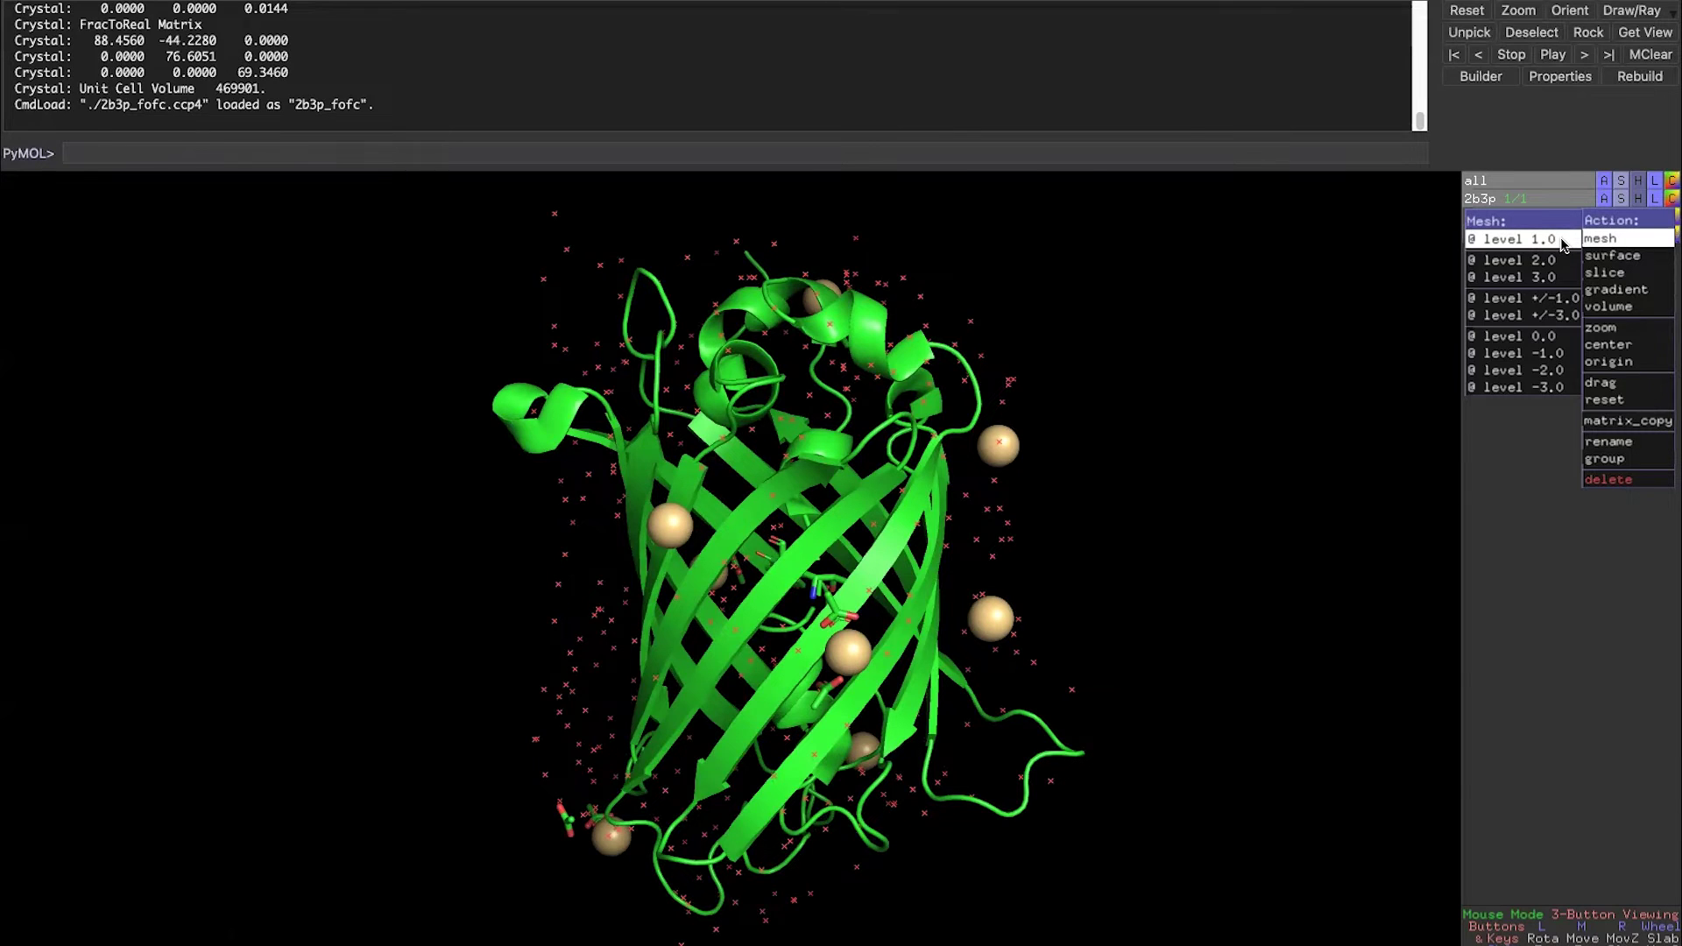
pyautogui.click(1564, 242)
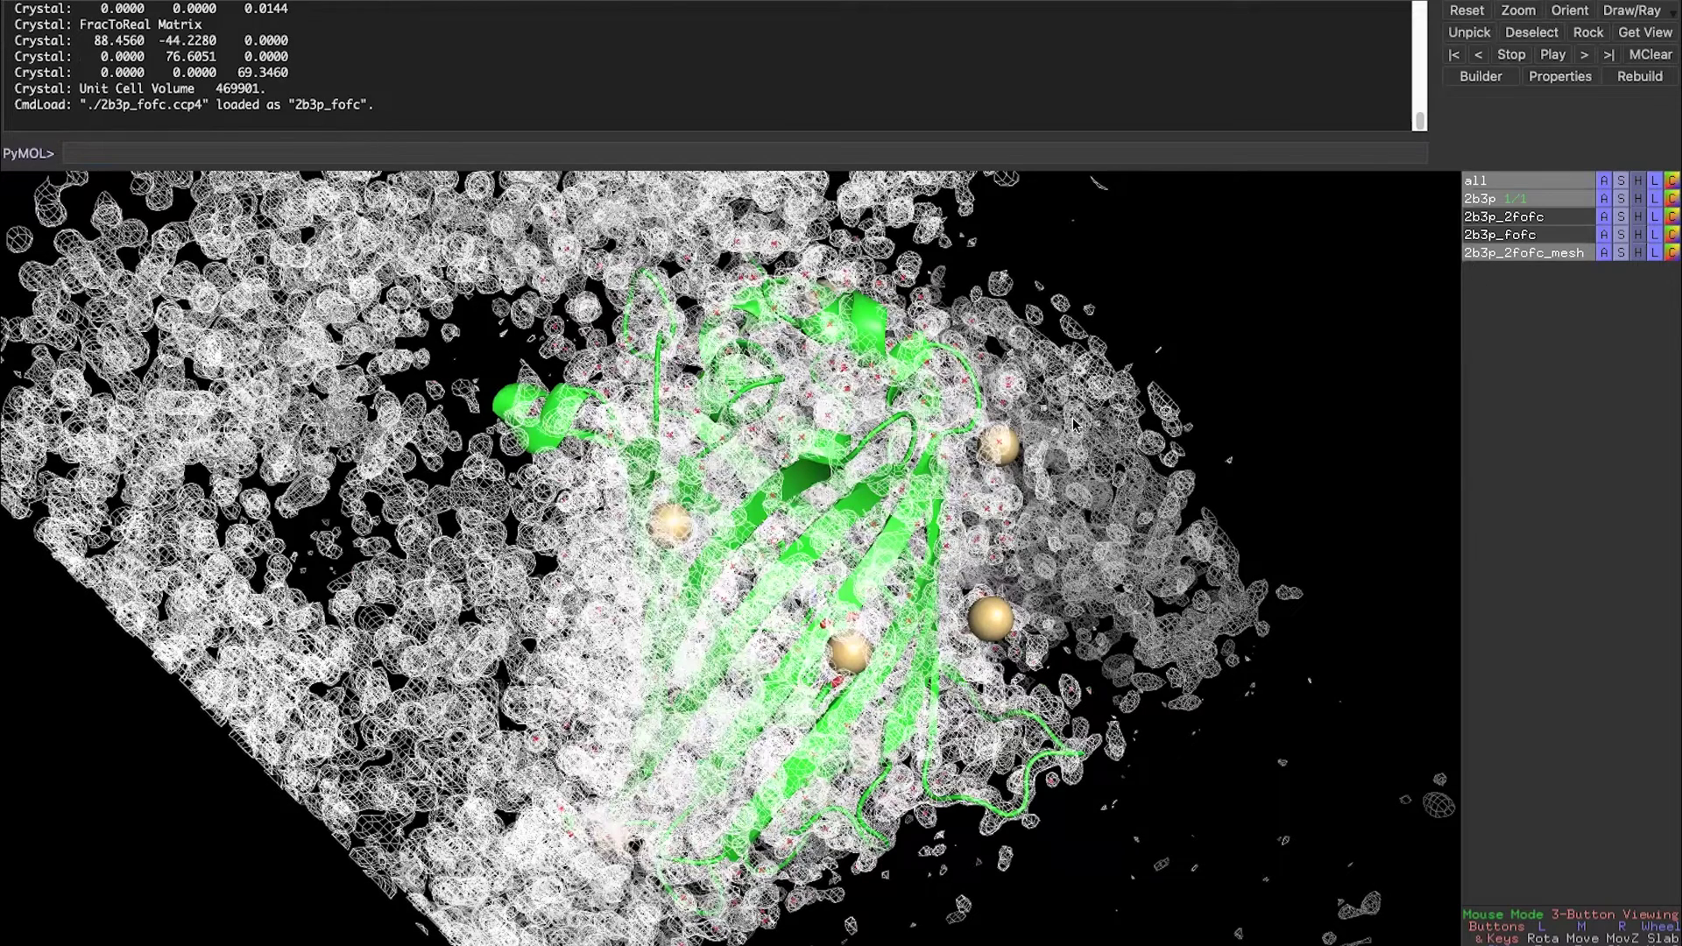
# Keep the new mesh's contour level unchanged and adjust the clipping slab around it.
pyautogui.click(1603, 253)
pyautogui.moveTo(1617, 275)
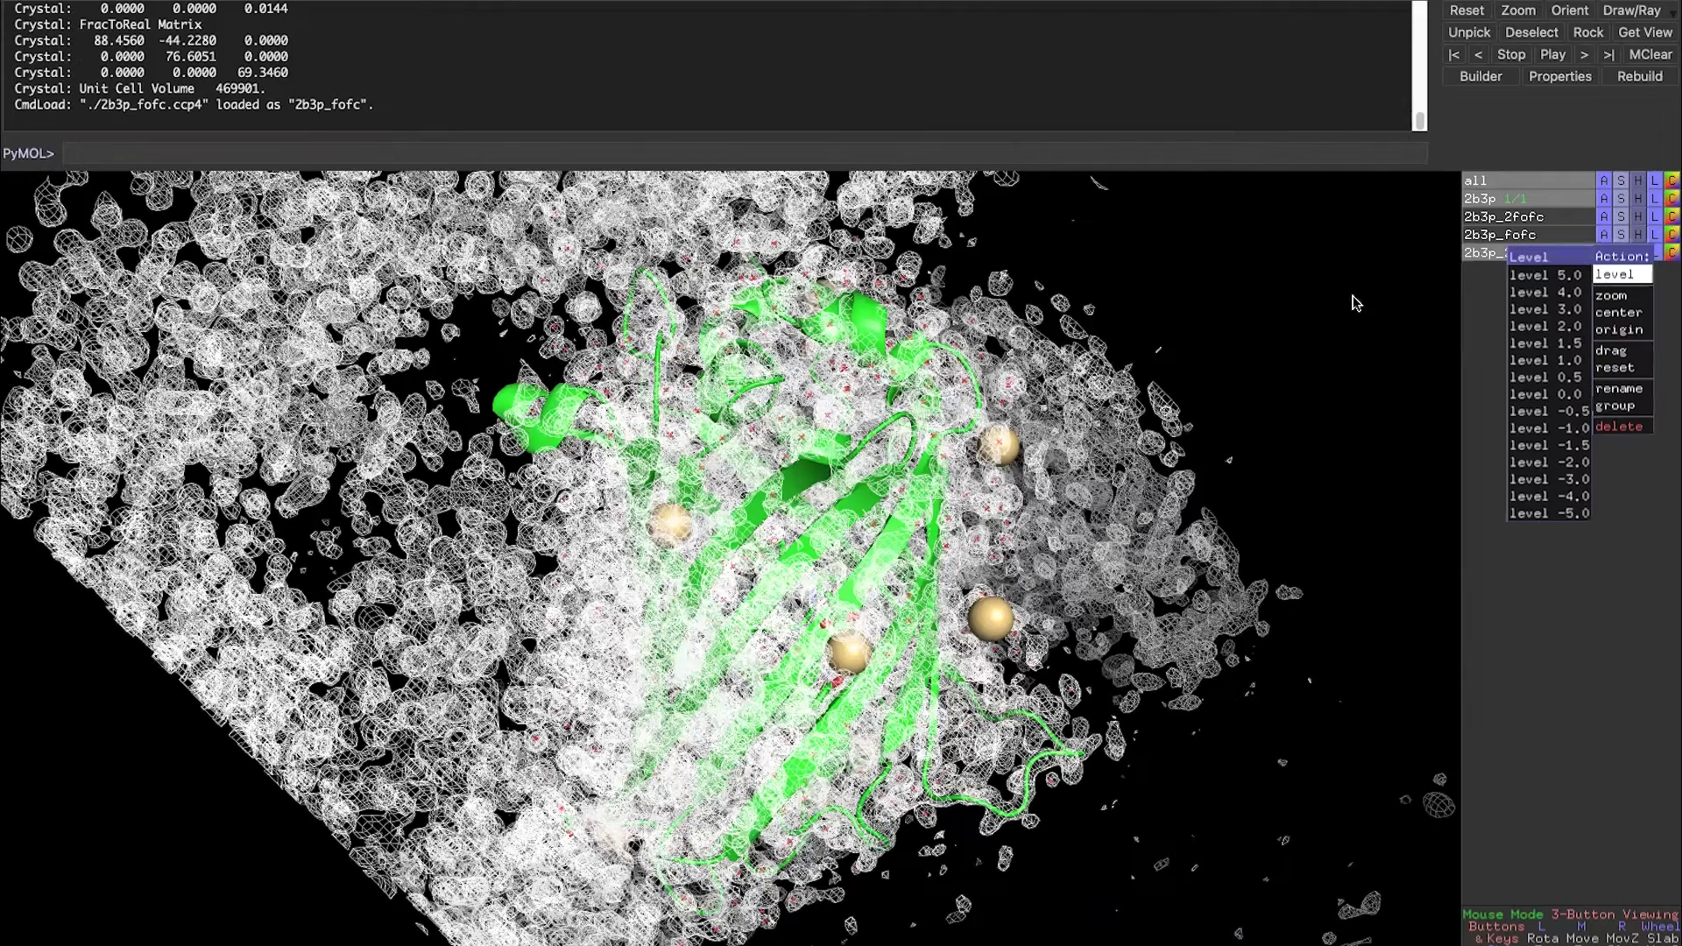
pyautogui.click(853, 540)
pyautogui.scroll(-5, 854, 541)
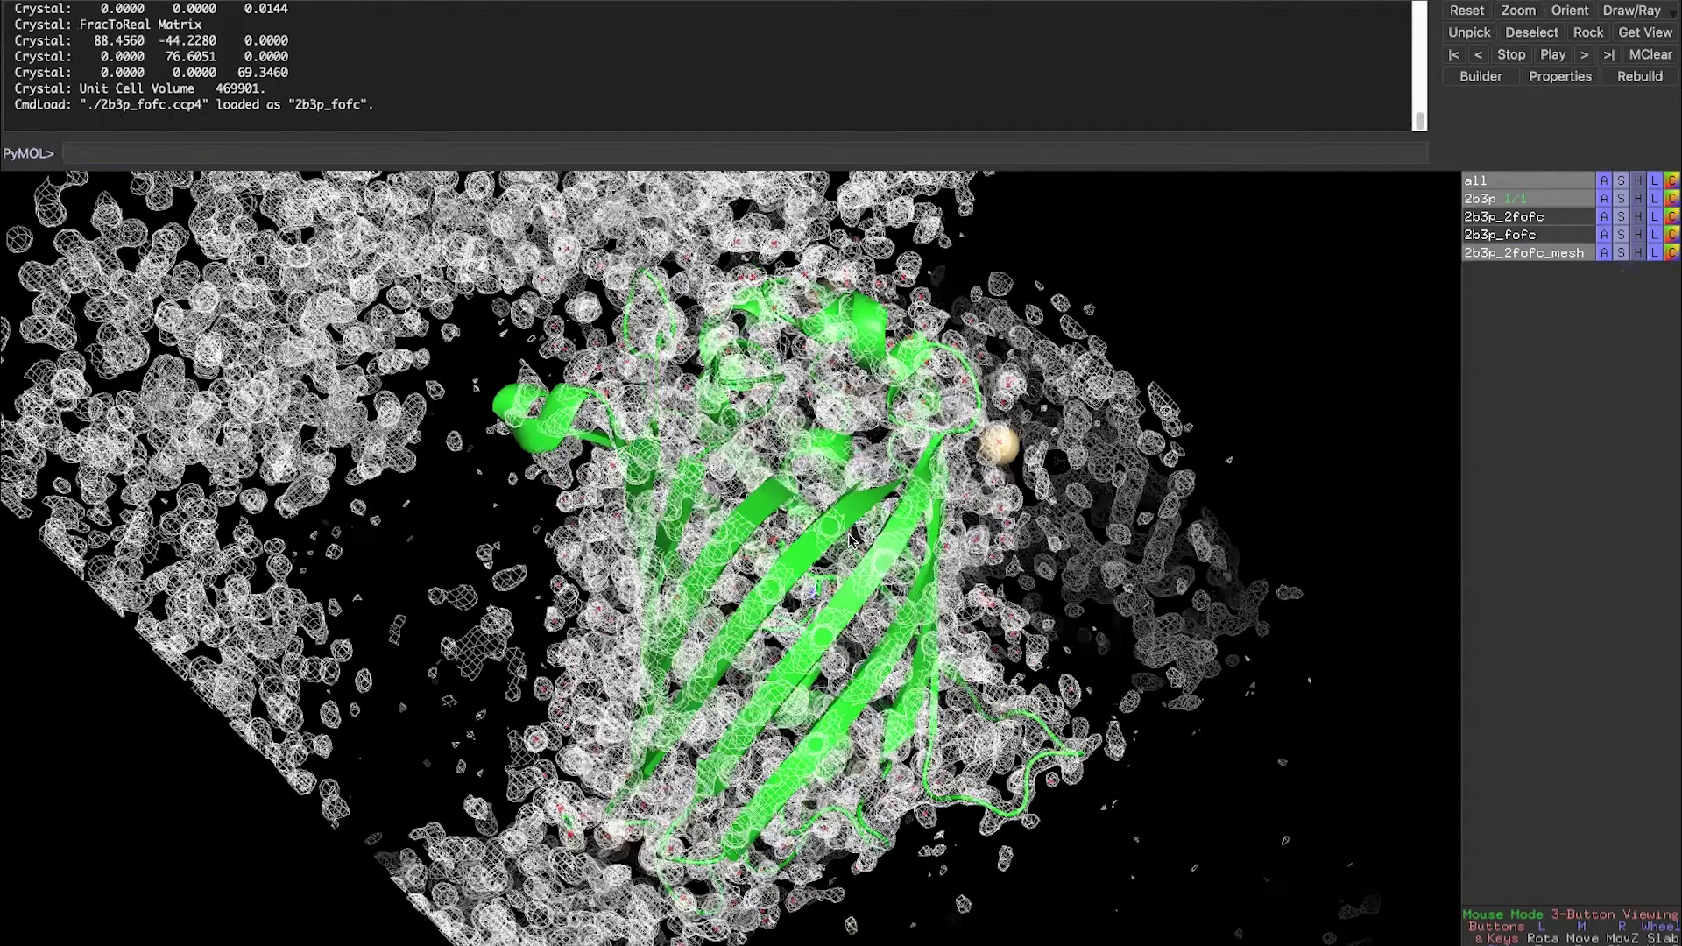
pyautogui.scroll(5, 849, 534)
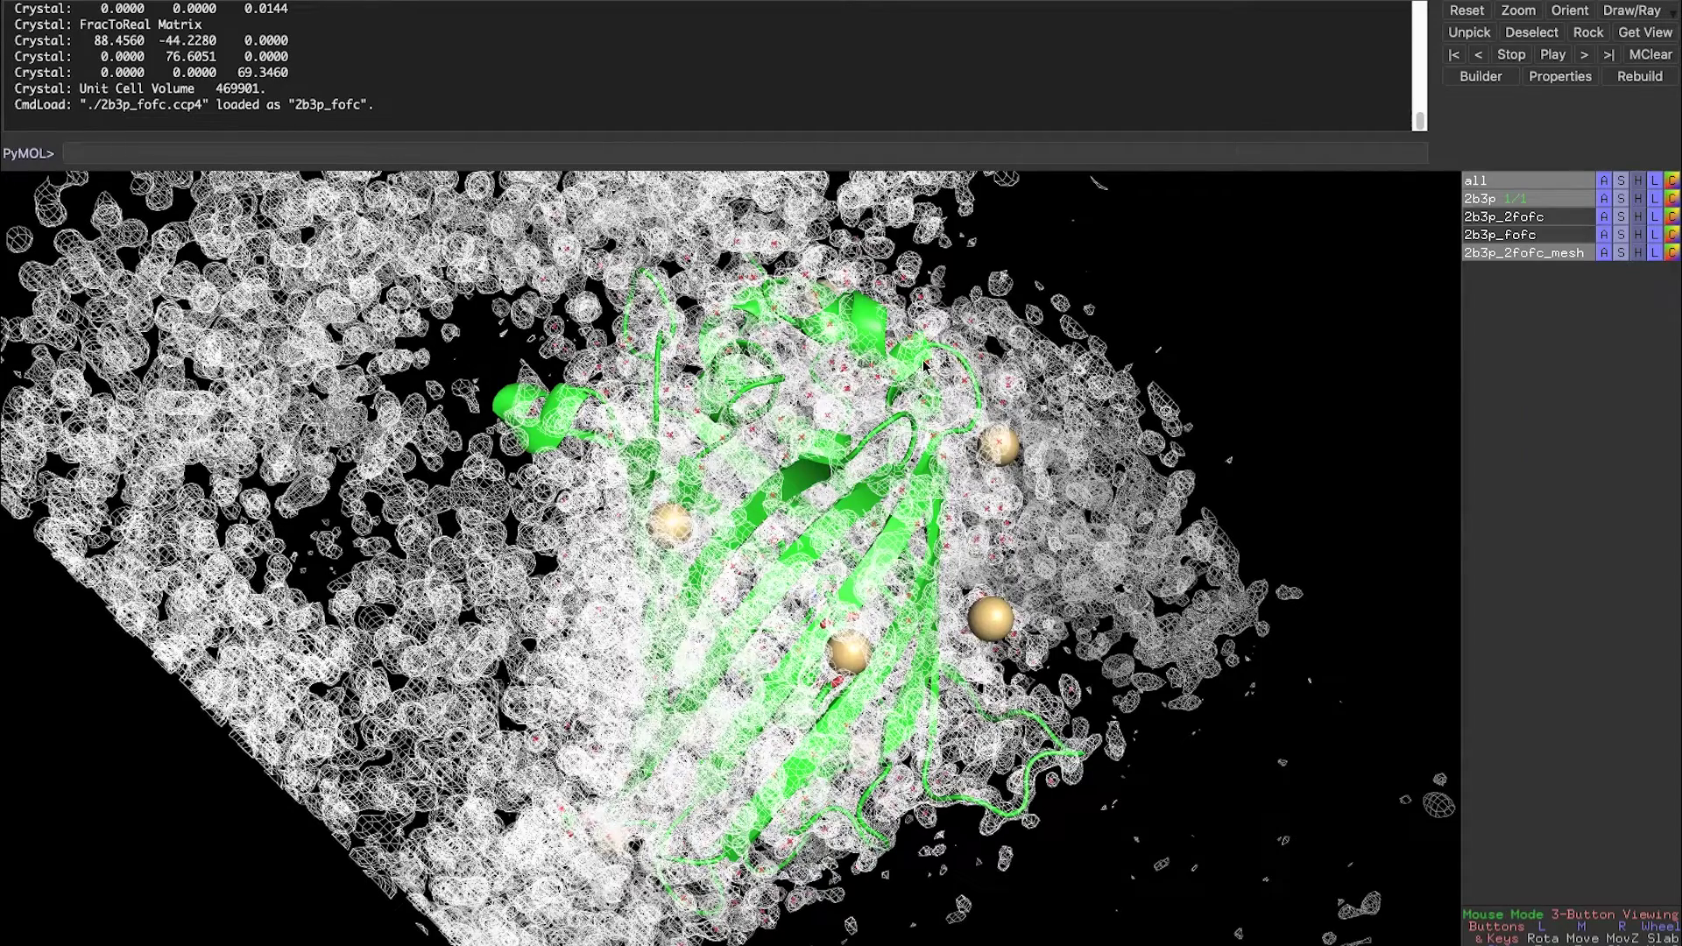
pyautogui.scroll(-2, 925, 366)
pyautogui.scroll(-2, 925, 366)
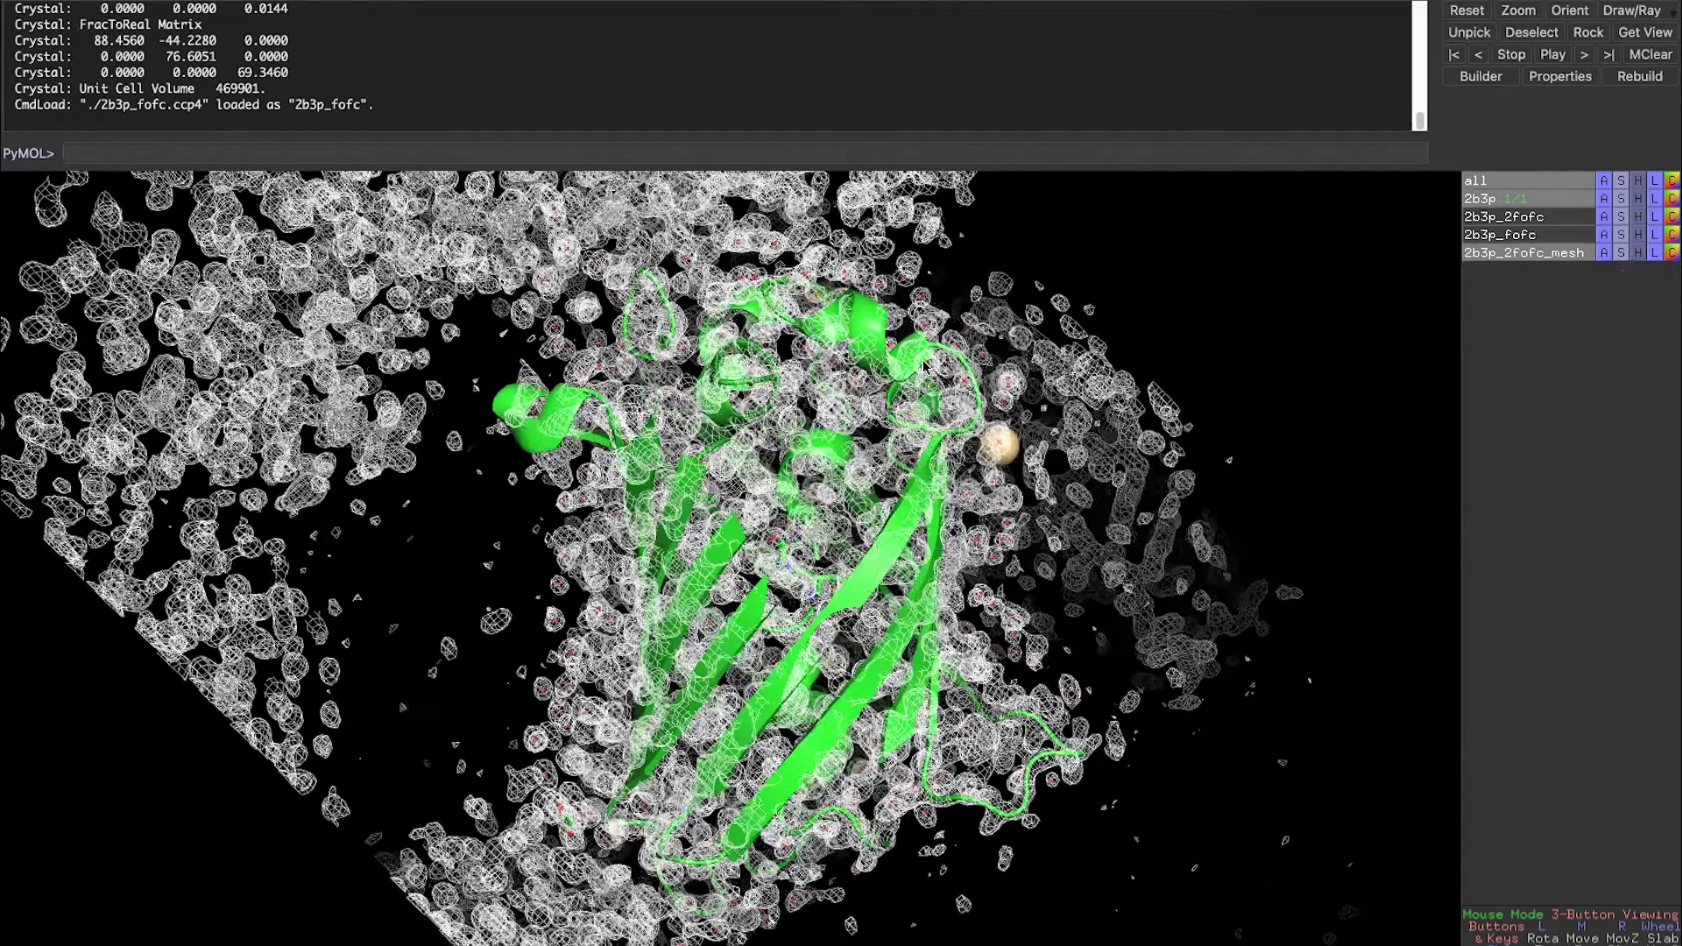
pyautogui.scroll(3, 925, 366)
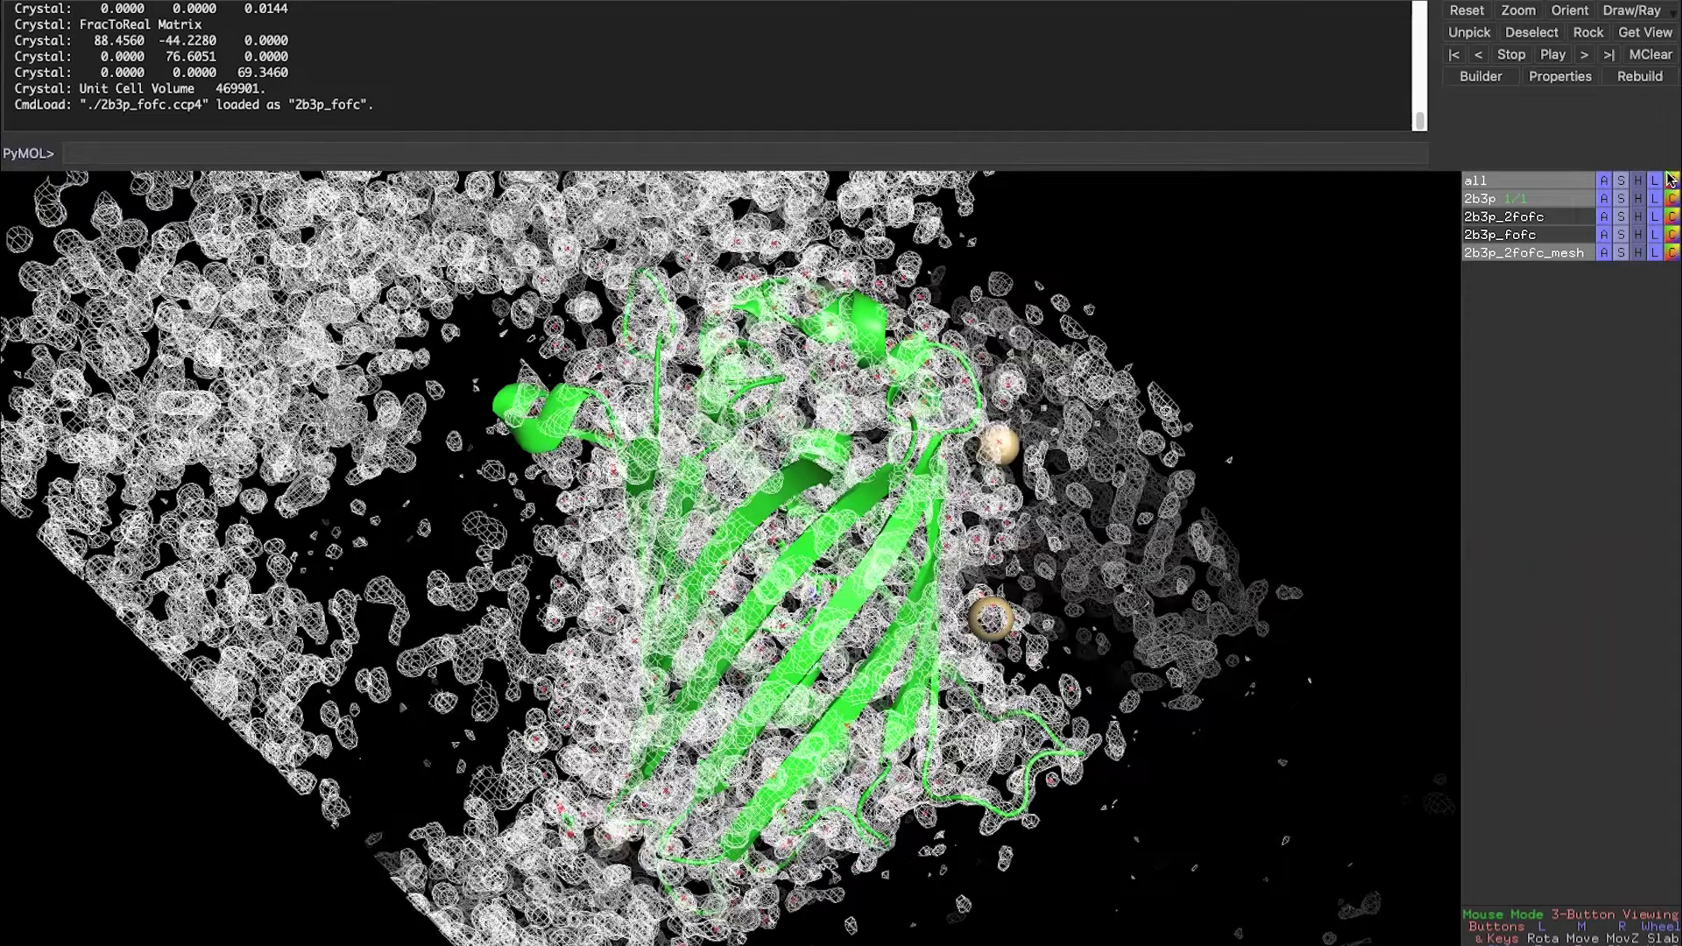
# Delete all loaded objects and fetch the 2b3p structure.
pyautogui.click(1606, 184)
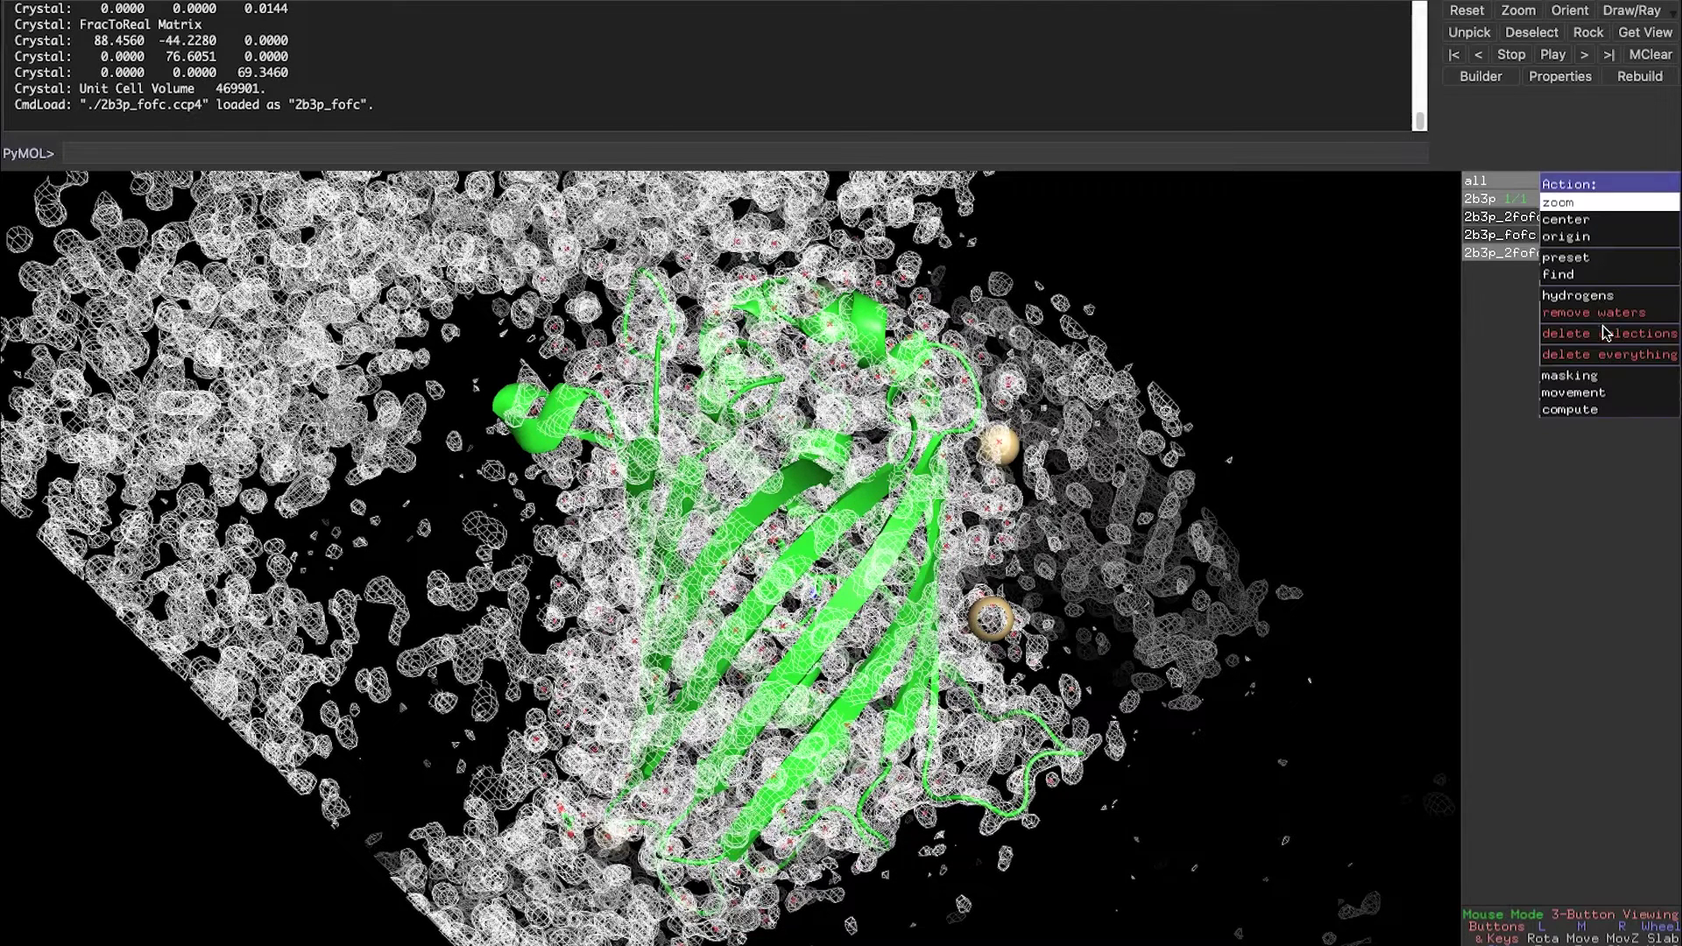
pyautogui.click(1609, 354)
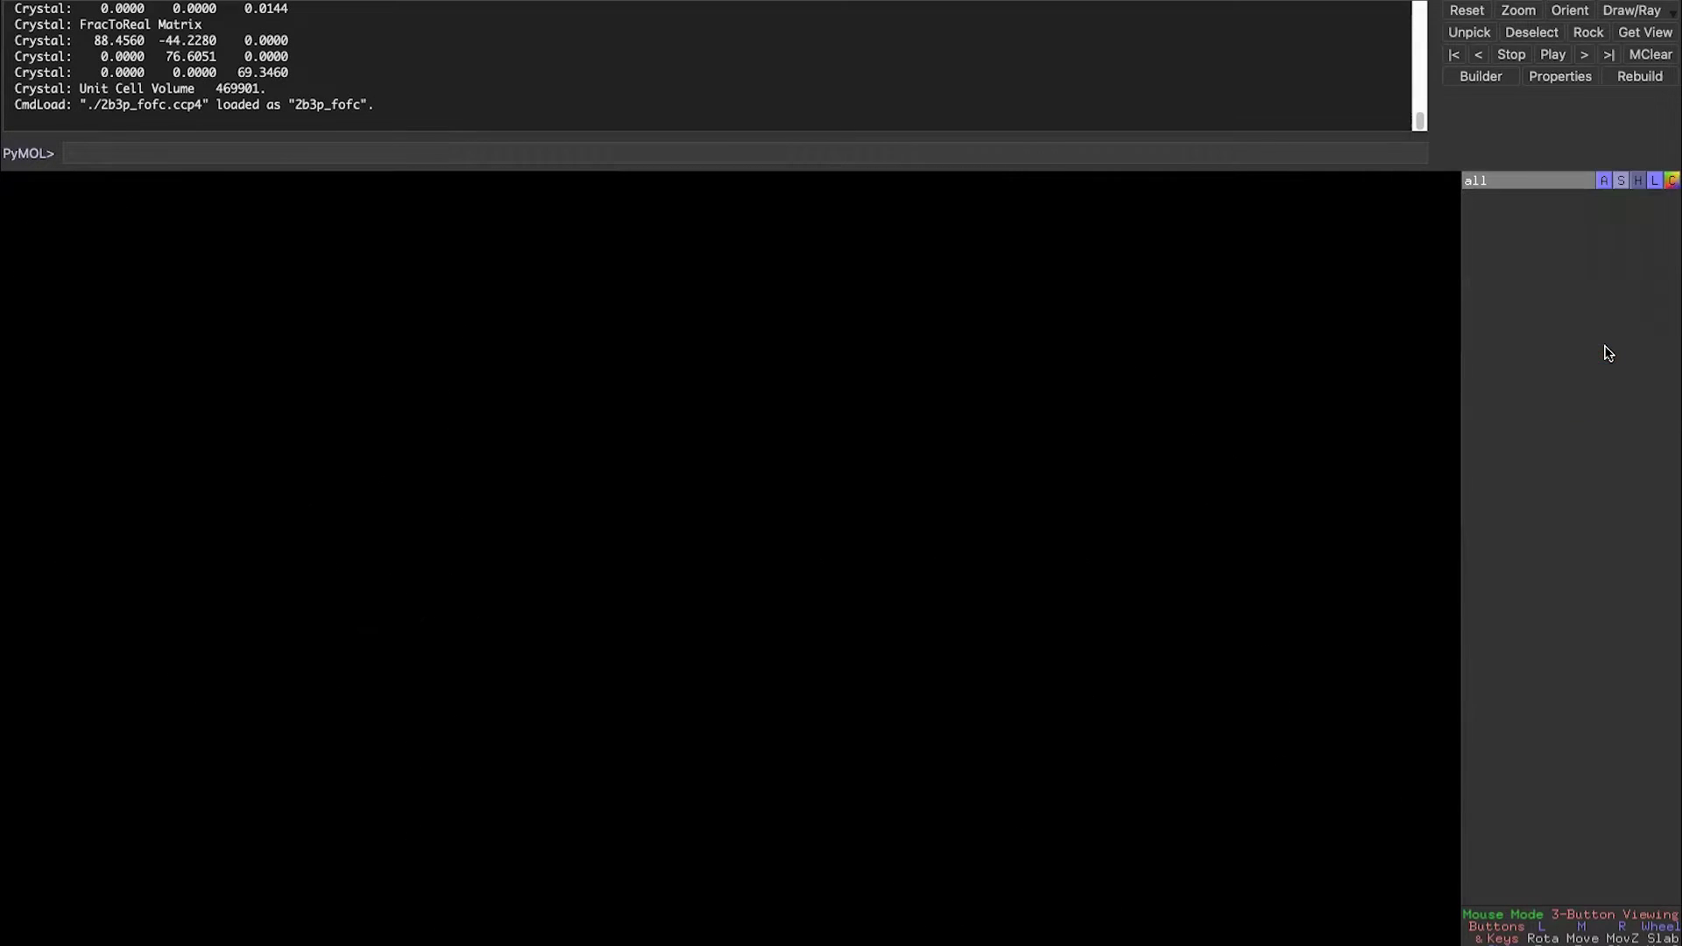
pyautogui.click(1359, 149)
pyautogui.write('fetch 2b3p')
pyautogui.press('Return')
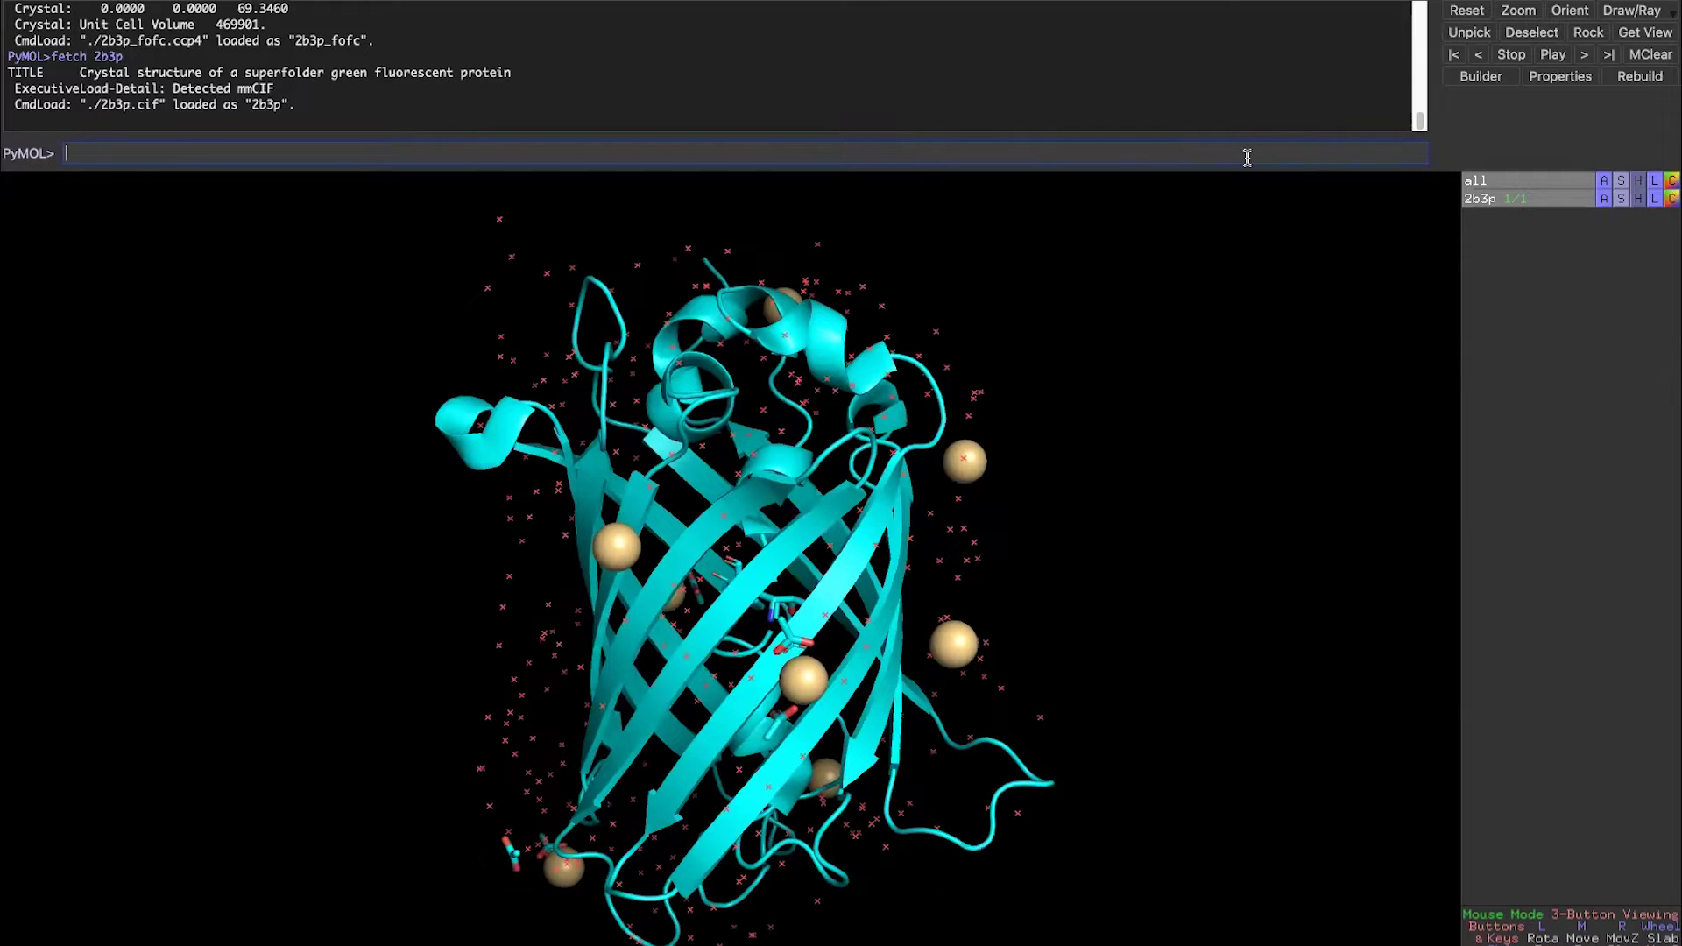
# Fetch the 2fofc and fofc maps for 2b3p.
pyautogui.press('Up')
pyautogui.write(', type=2fofc')
pyautogui.press('Return')
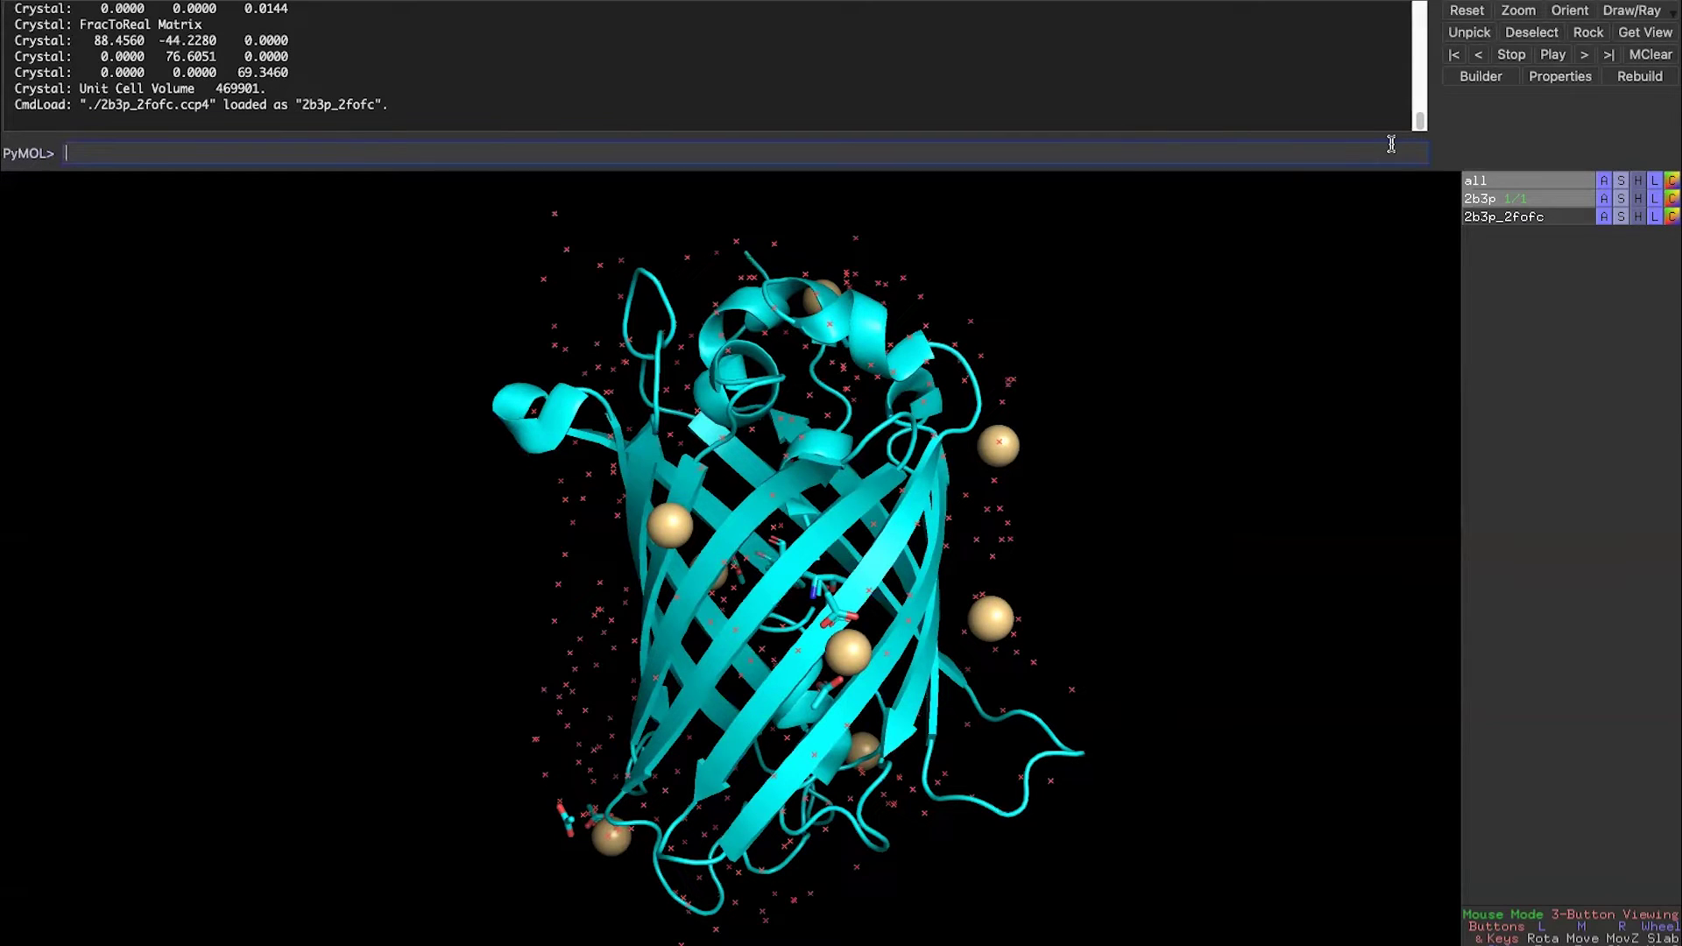
pyautogui.press('Up')
pyautogui.press('BackSpace')
pyautogui.press('Return')
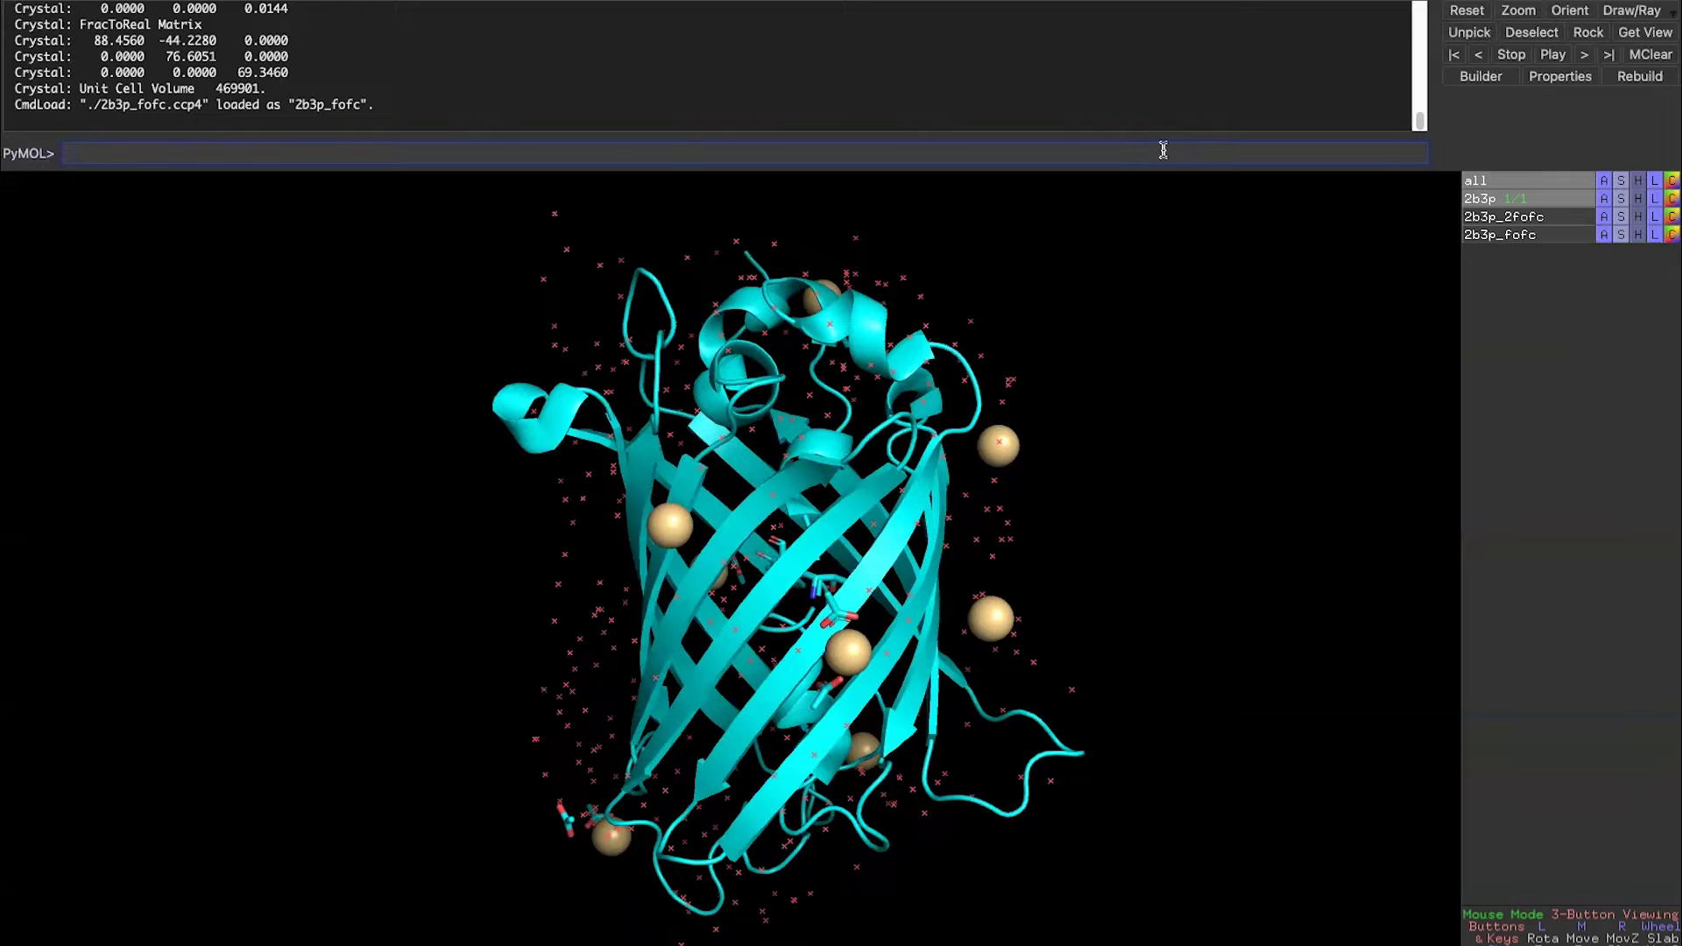
# Run 'remove solvent' to strip all water molecules from the model.
pyautogui.write('emove ssolvent')
pyautogui.press('BackSpace')
pyautogui.press('BackSpace')
pyautogui.press('BackSpace')
pyautogui.press('BackSpace')
pyautogui.press('BackSpace')
pyautogui.press('BackSpace')
pyautogui.press('BackSpace')
pyautogui.write('olvent')
pyautogui.press('Return')
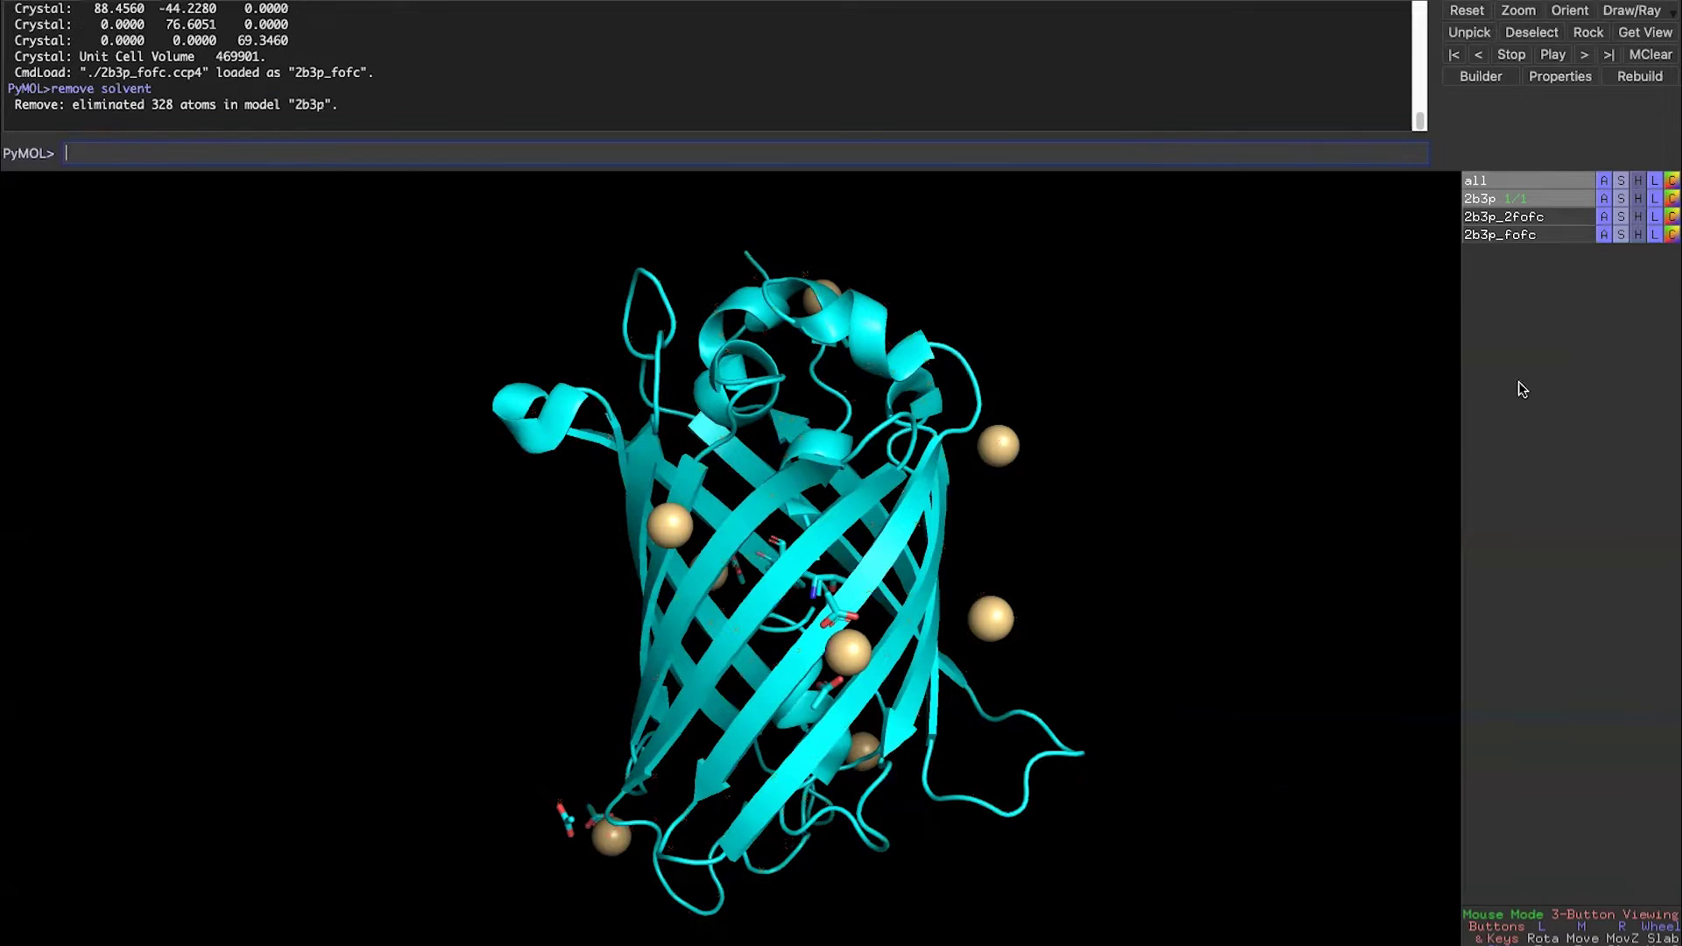
# Show the 2b3p sequence above the structure, leaving hide and display settings unchanged.
pyautogui.click(1640, 199)
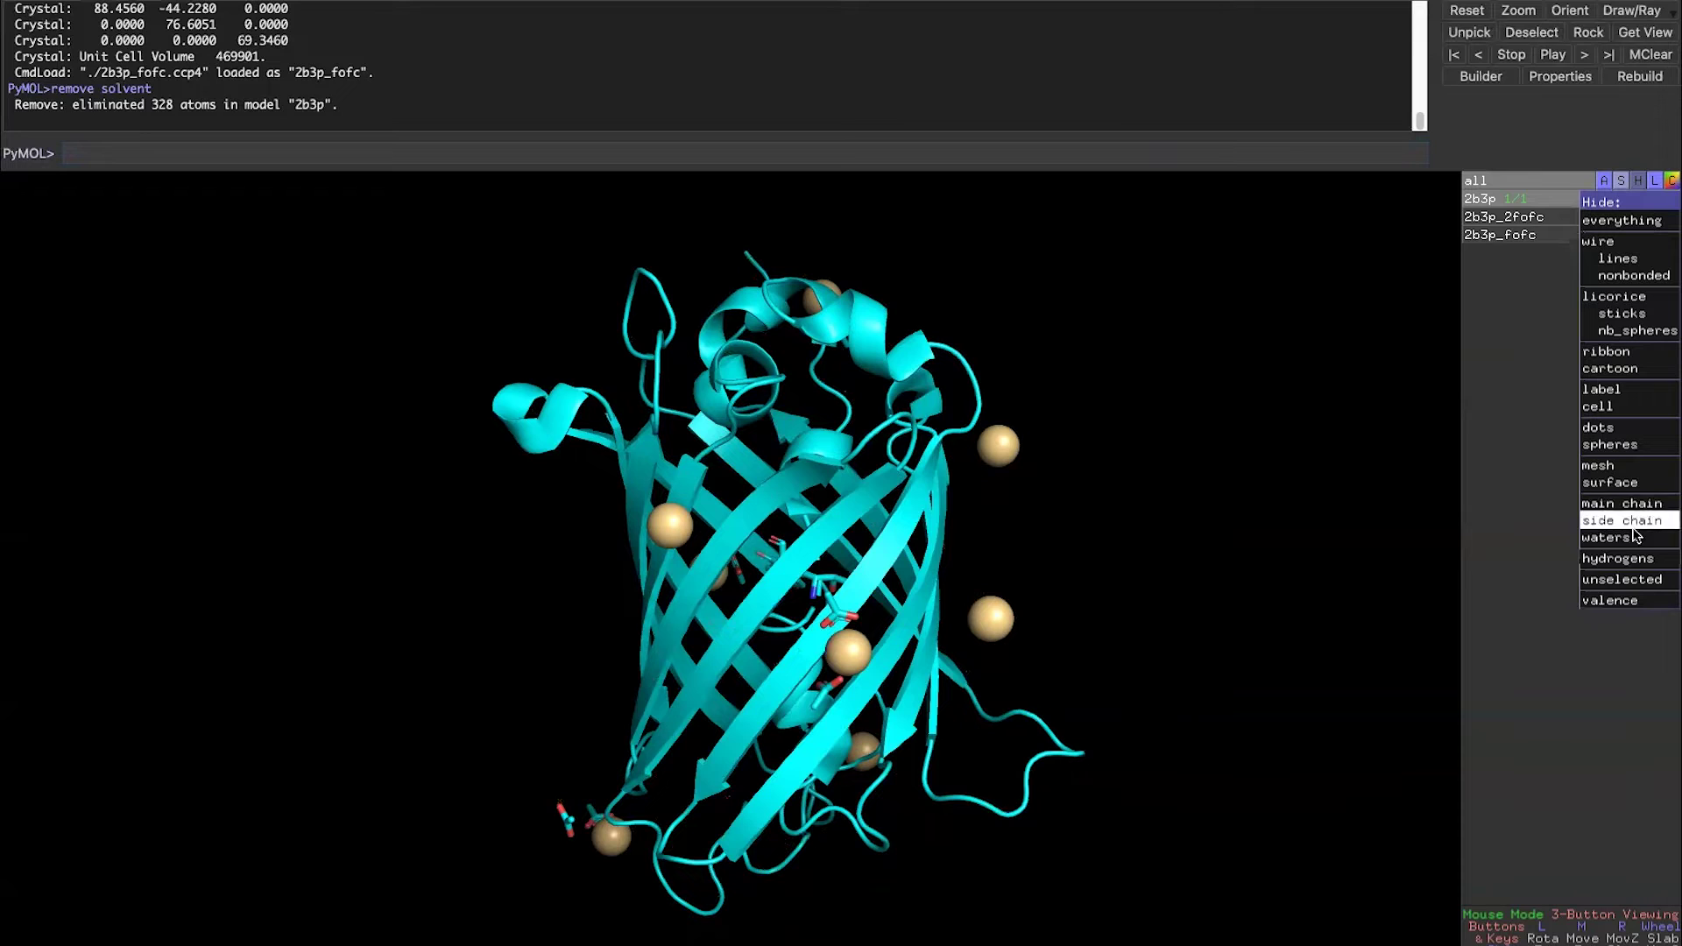
pyautogui.moveTo(1619, 520)
pyautogui.click(1470, 447)
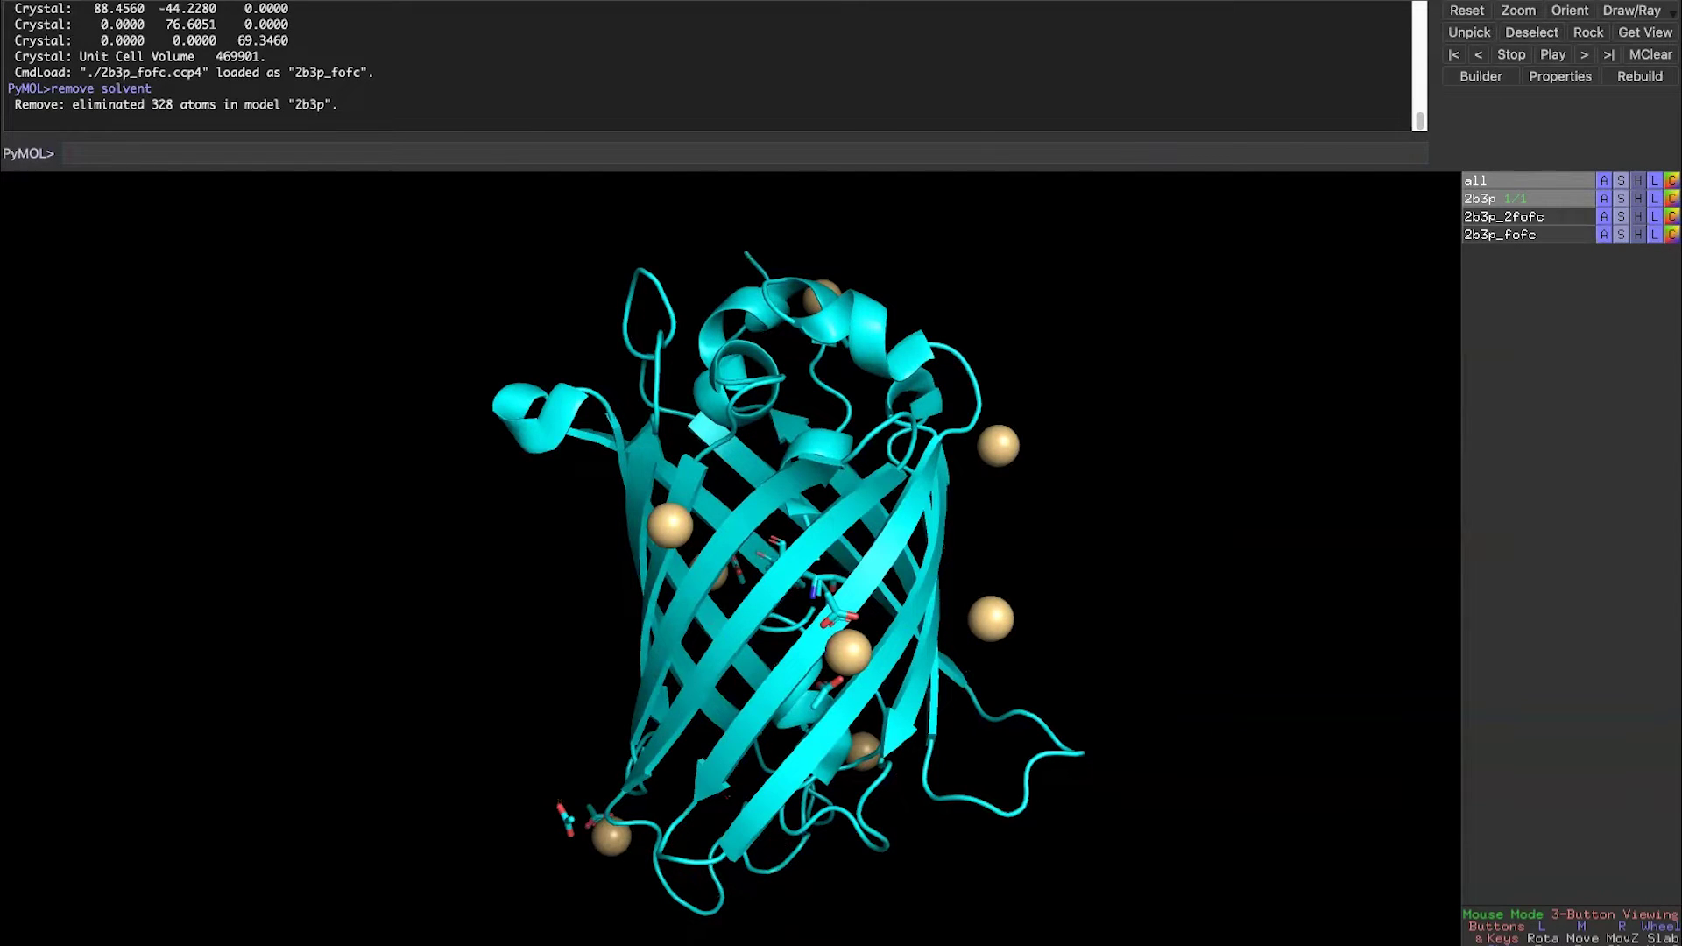
pyautogui.click(1621, 944)
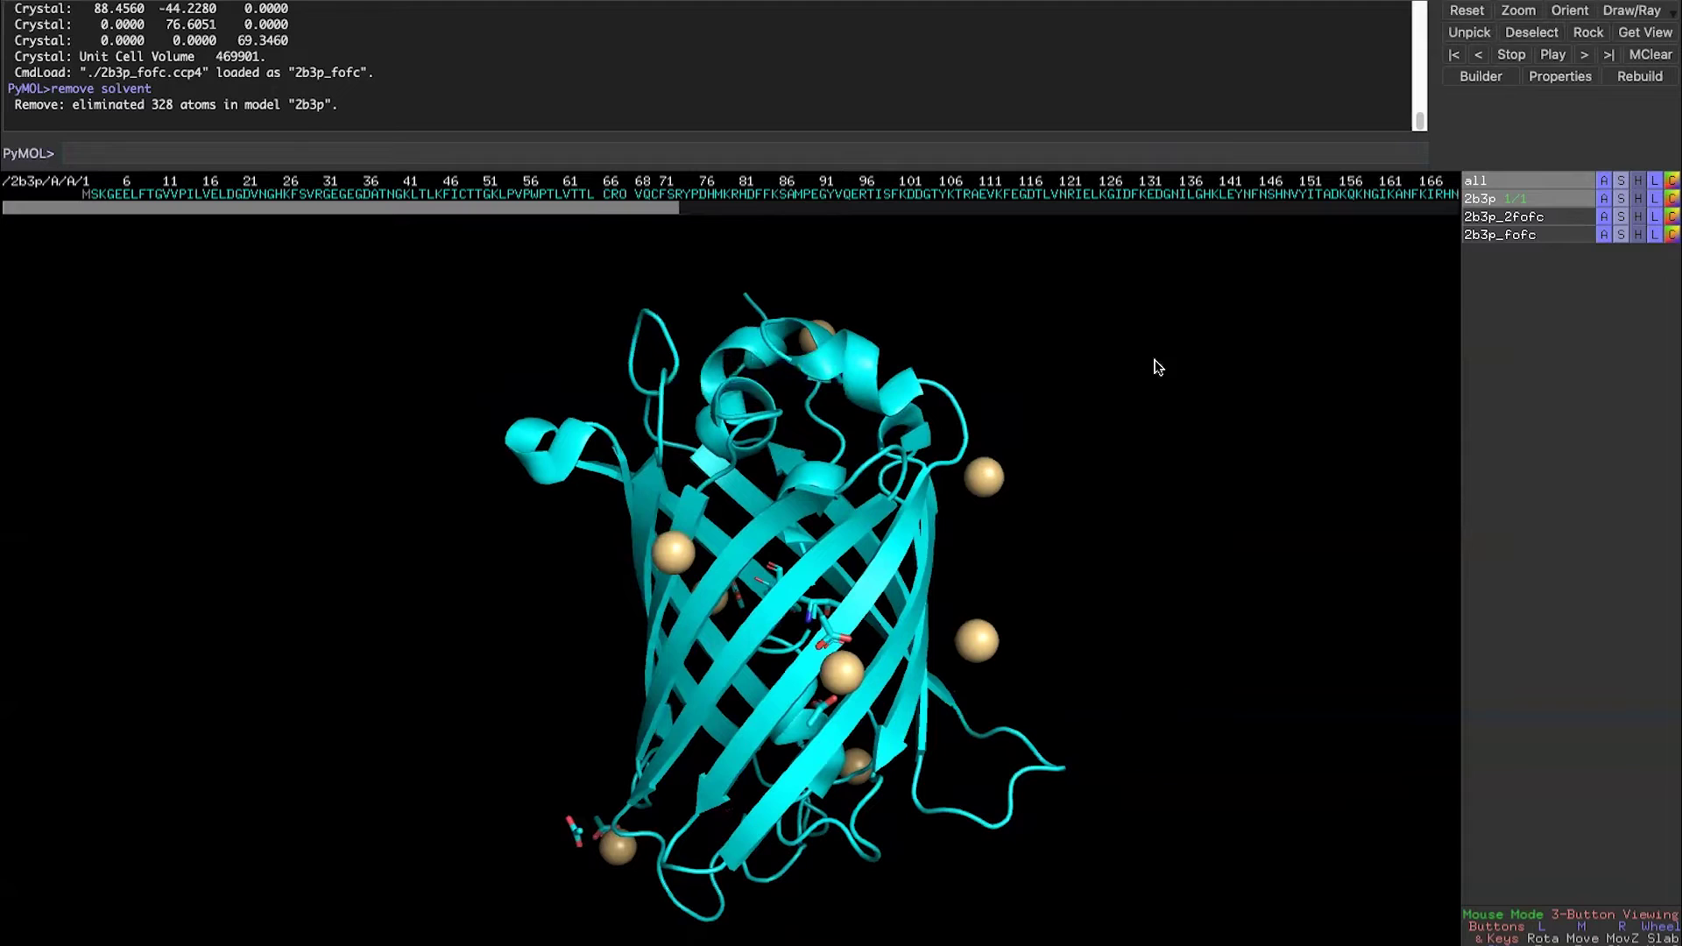
pyautogui.click(324, 9)
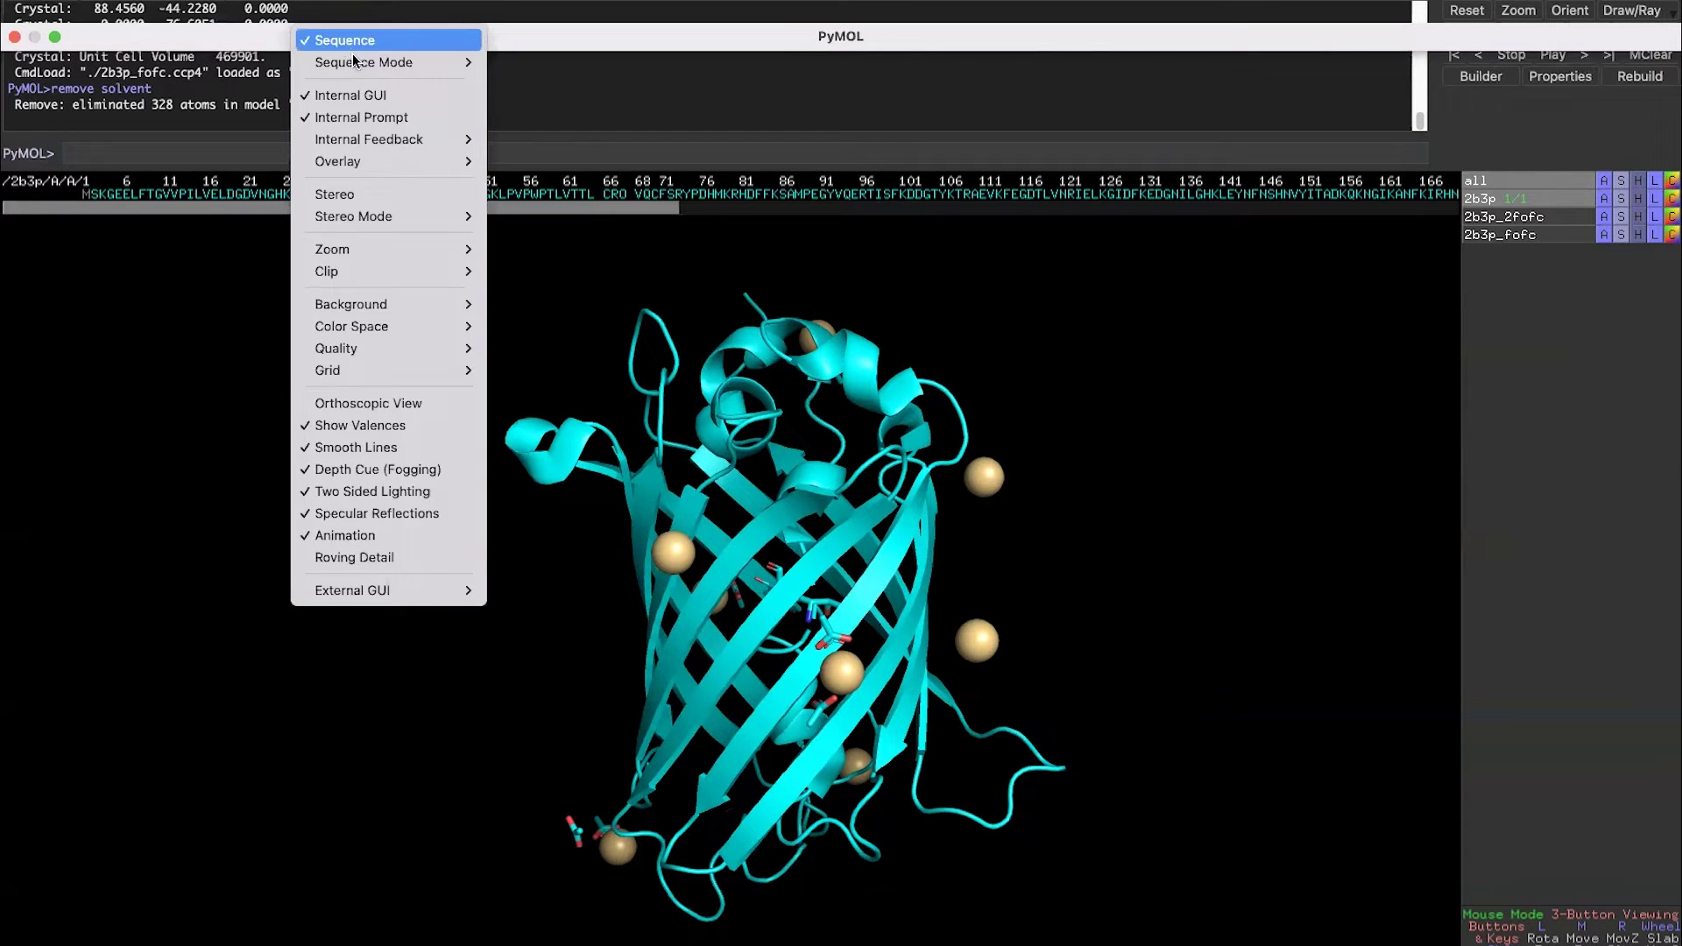
pyautogui.moveTo(408, 69)
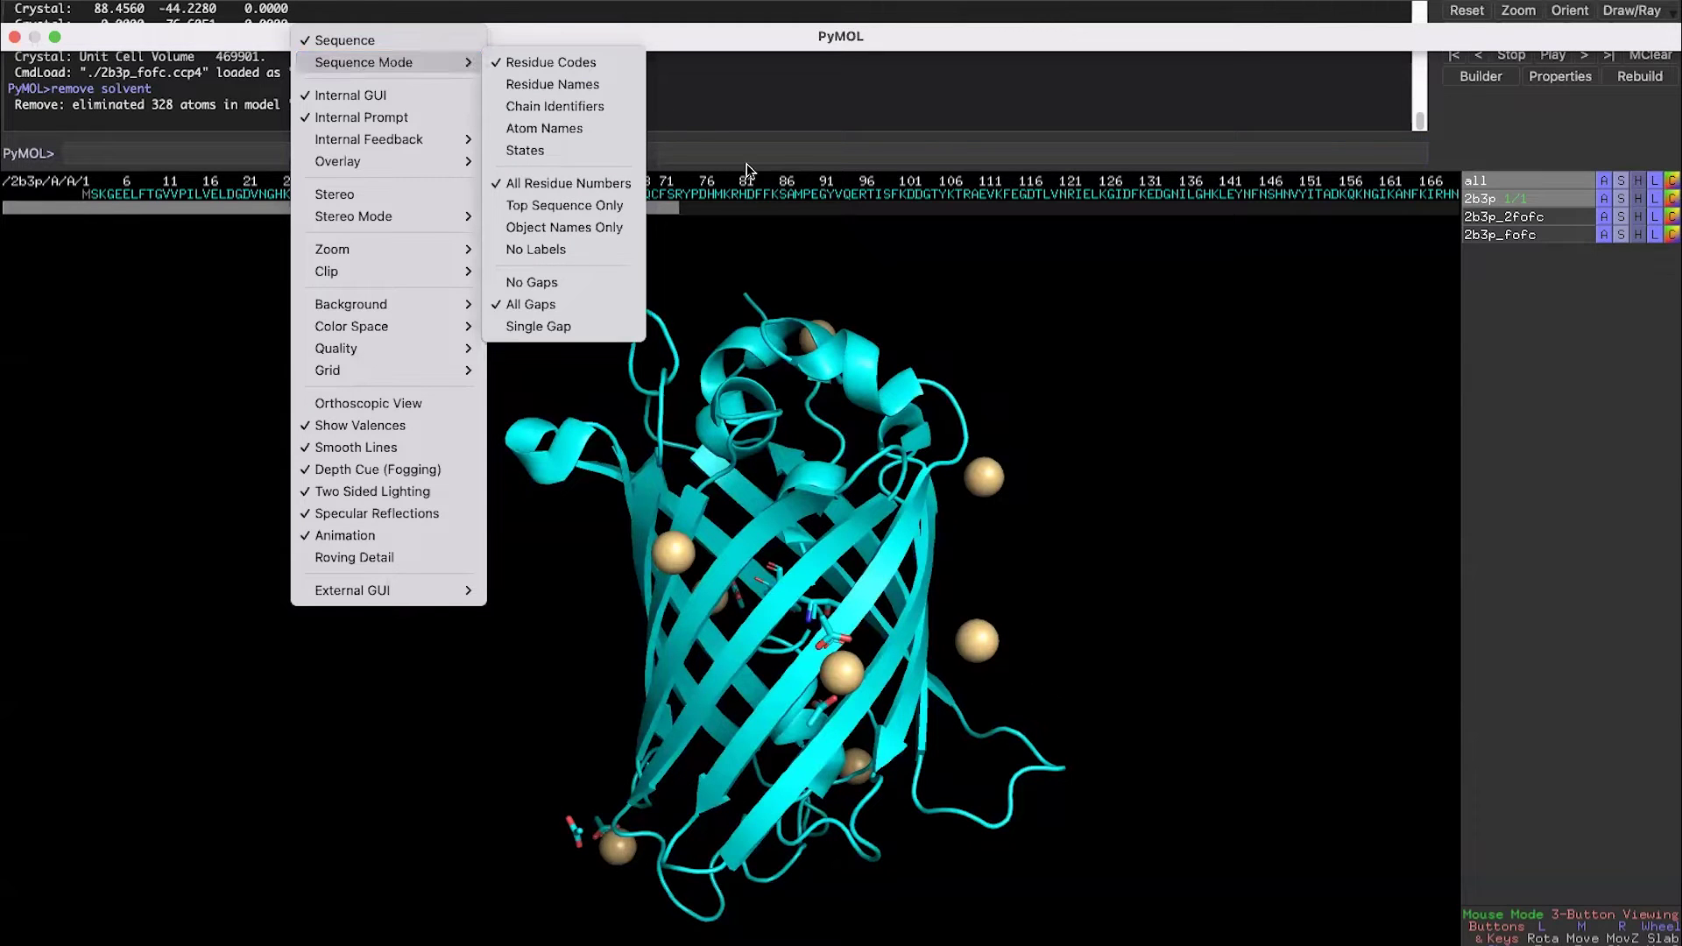
pyautogui.click(781, 212)
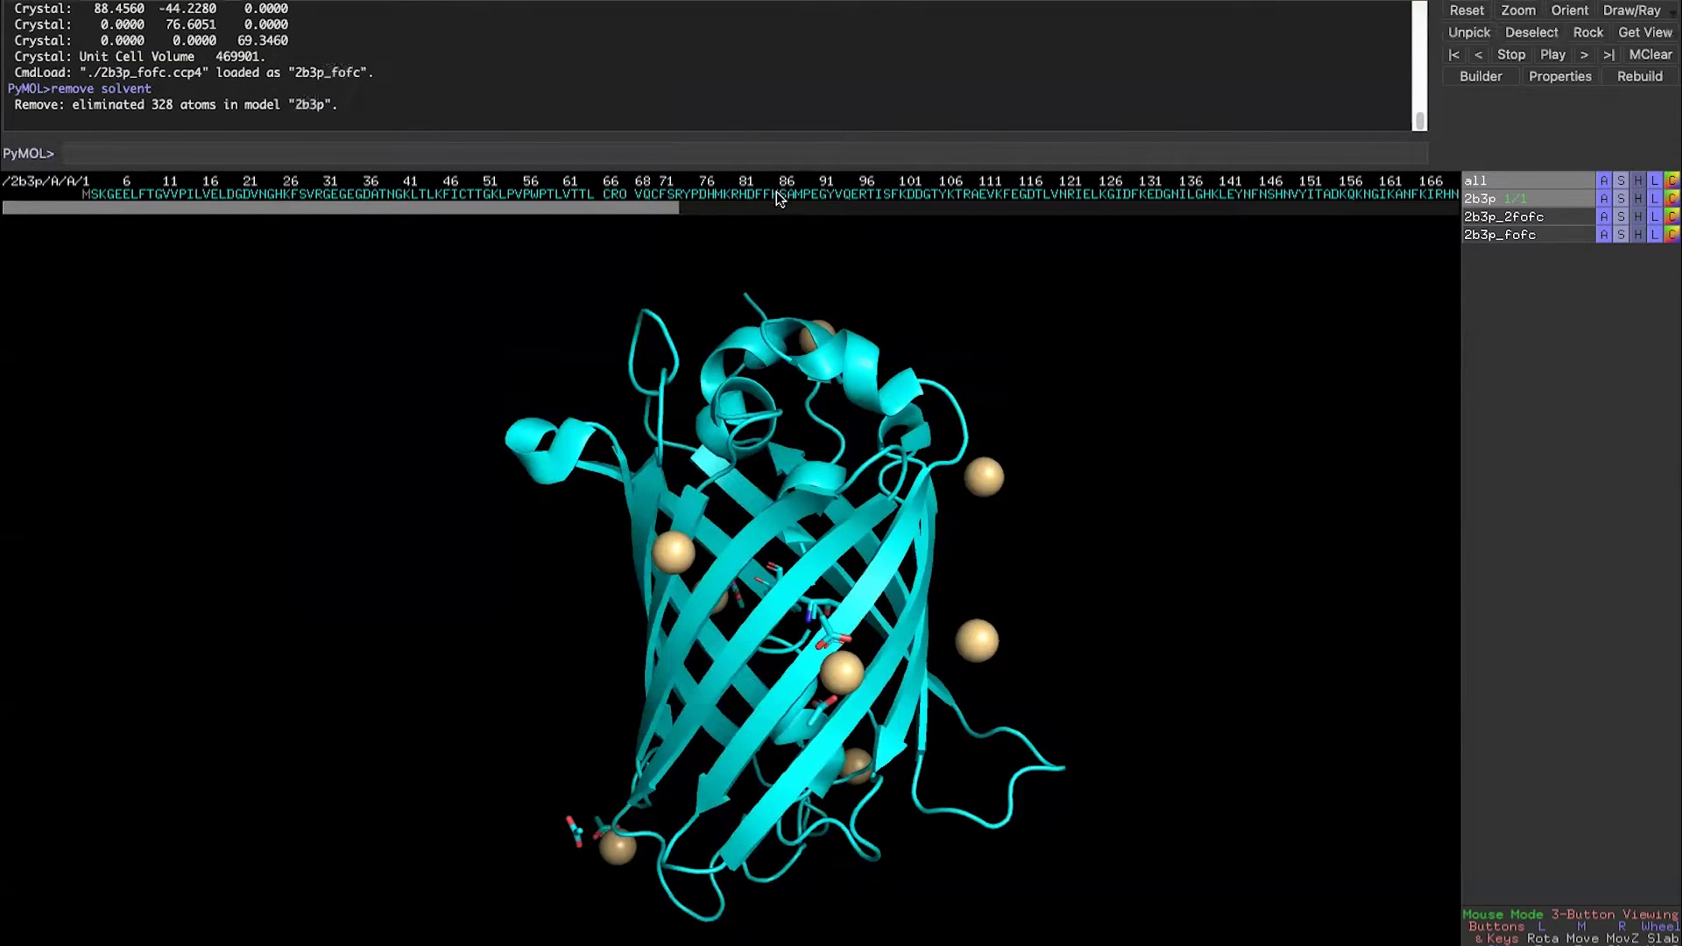
# Pick residue S86 and a CD ion in the sequence viewer, then deselect the CD ion.
pyautogui.click(776, 191)
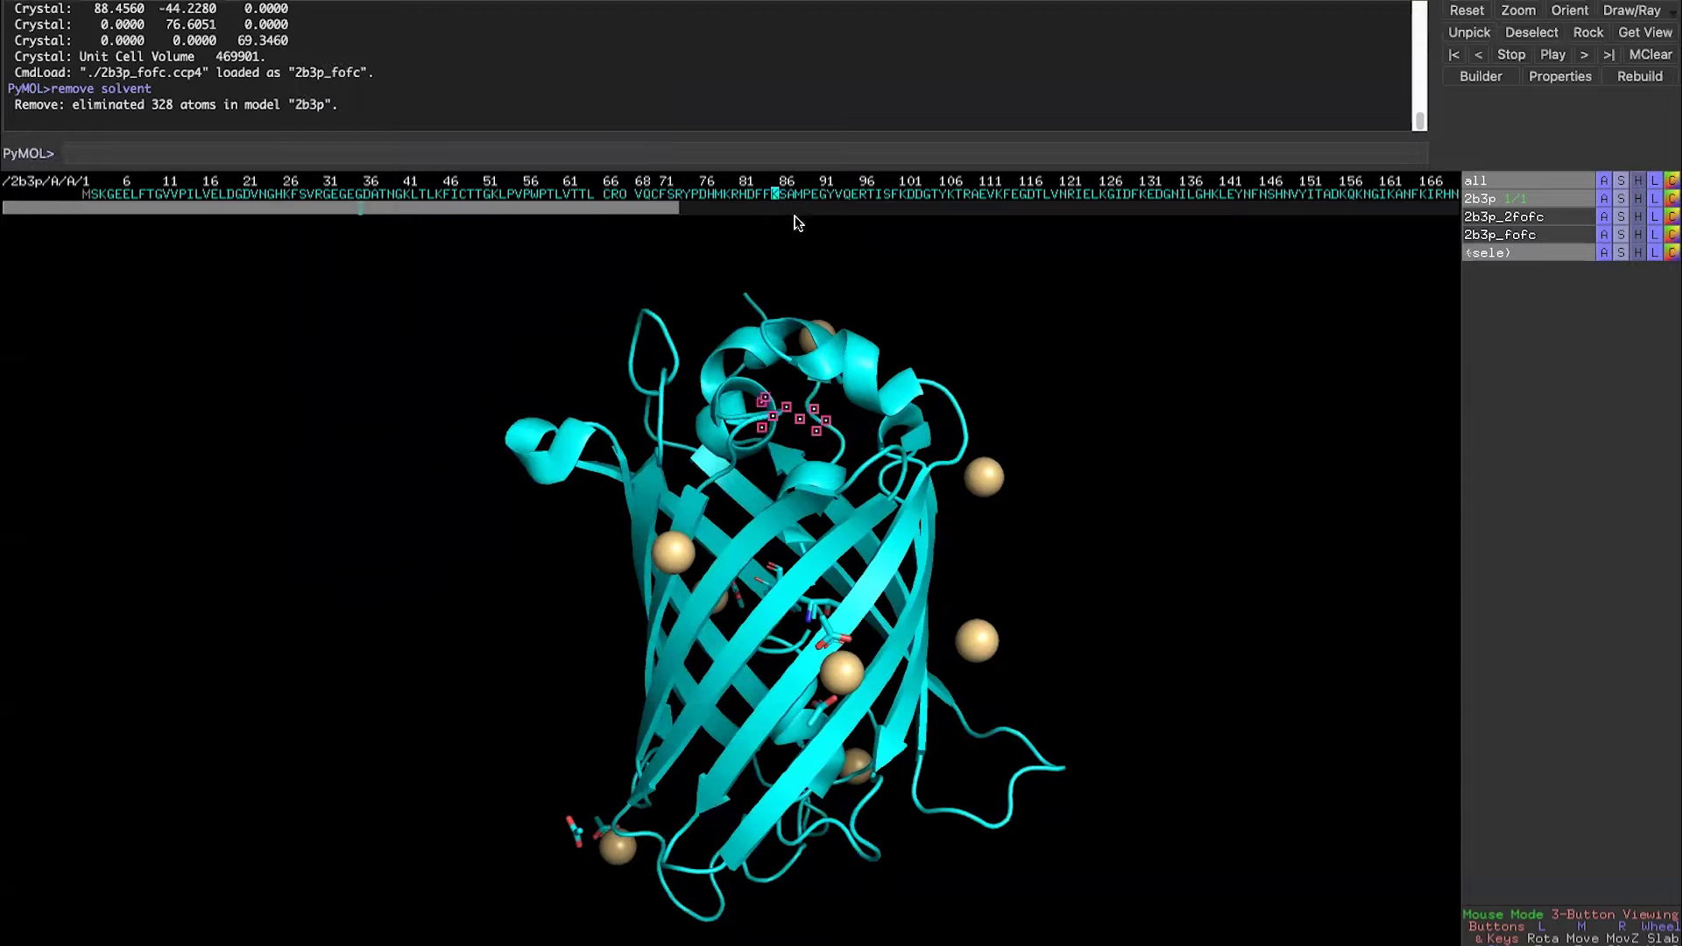
pyautogui.click(801, 254)
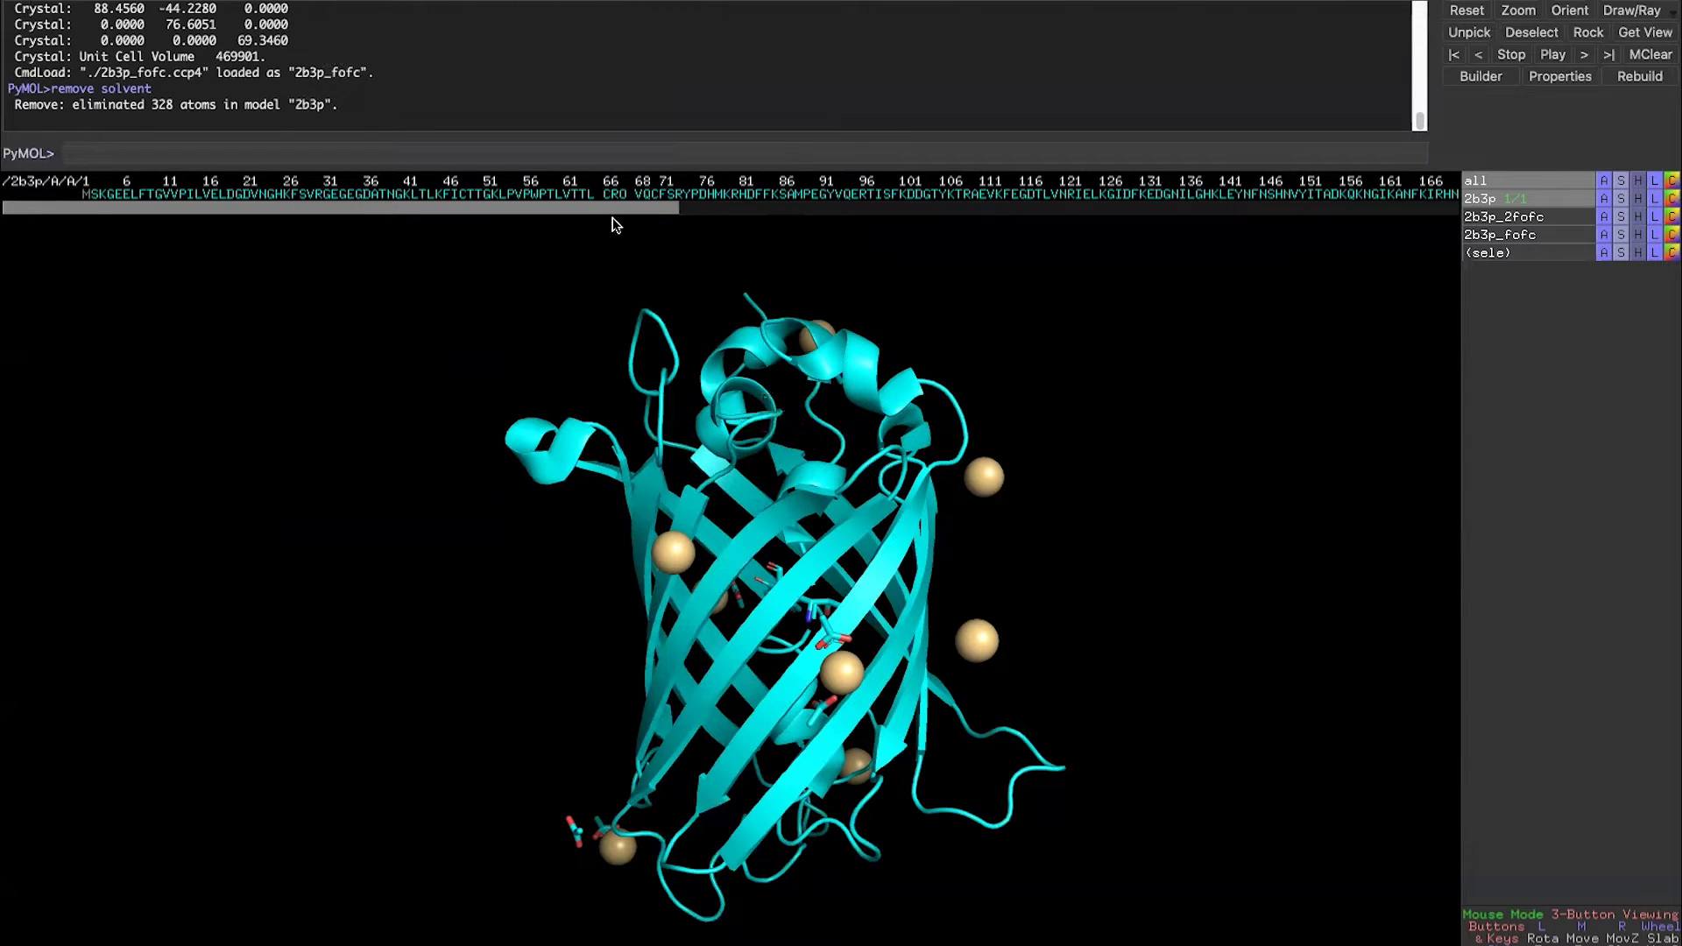
pyautogui.moveTo(612, 208); pyautogui.dragTo(1307, 226)
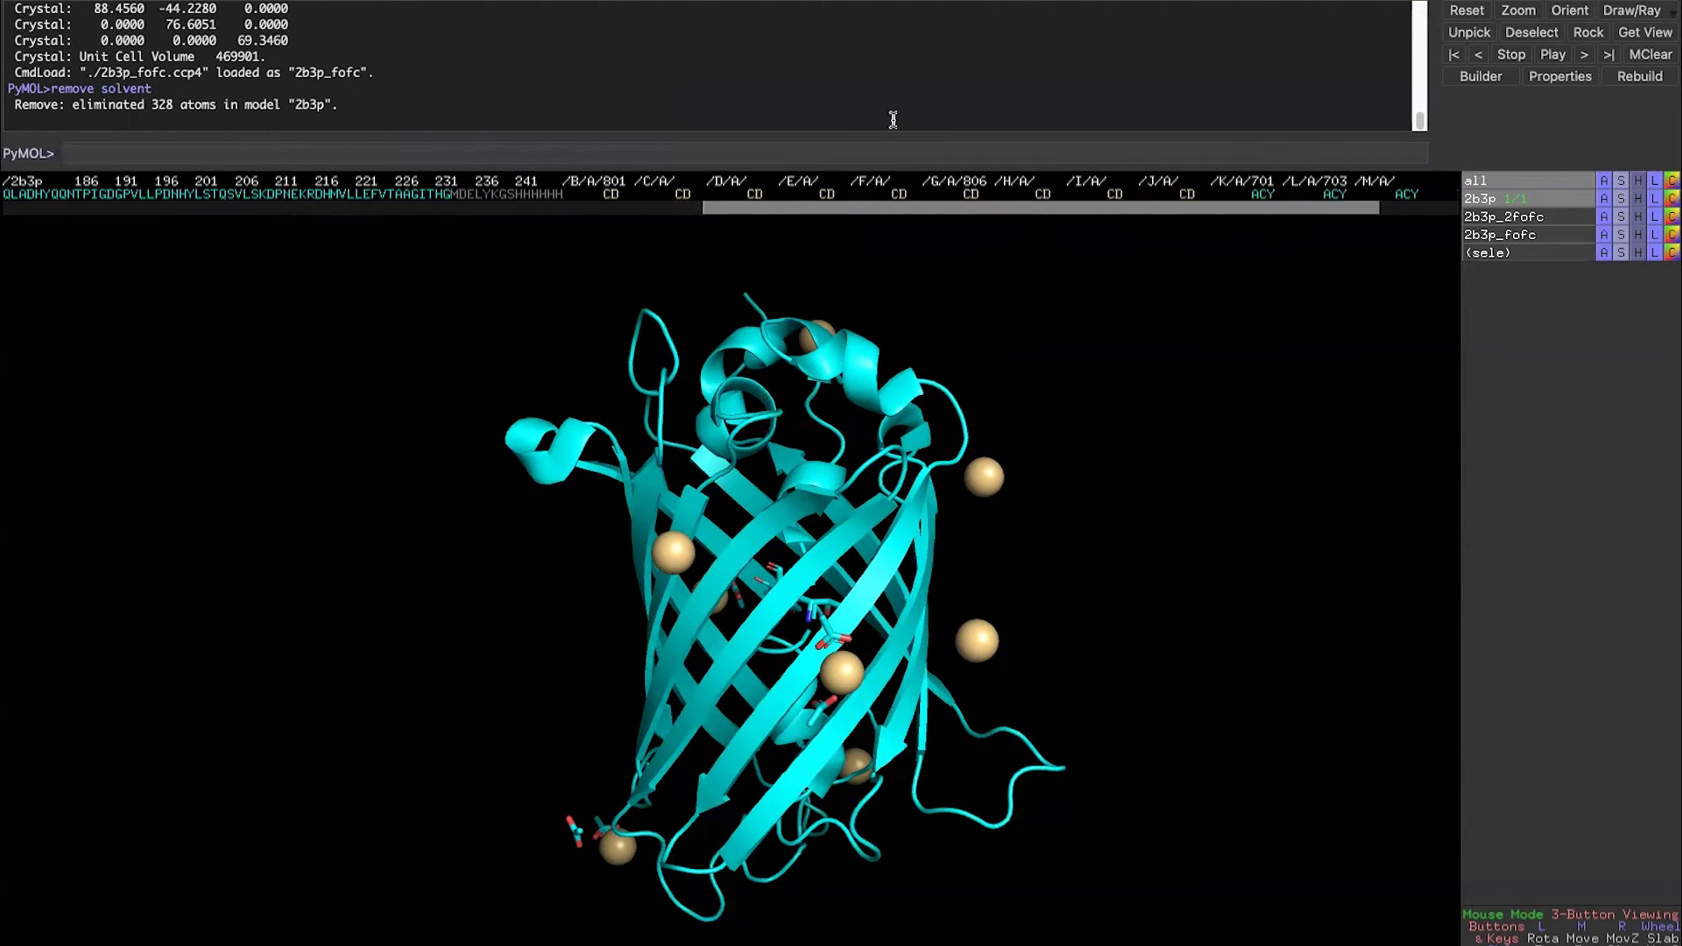
pyautogui.moveTo(1177, 221); pyautogui.dragTo(1289, 226)
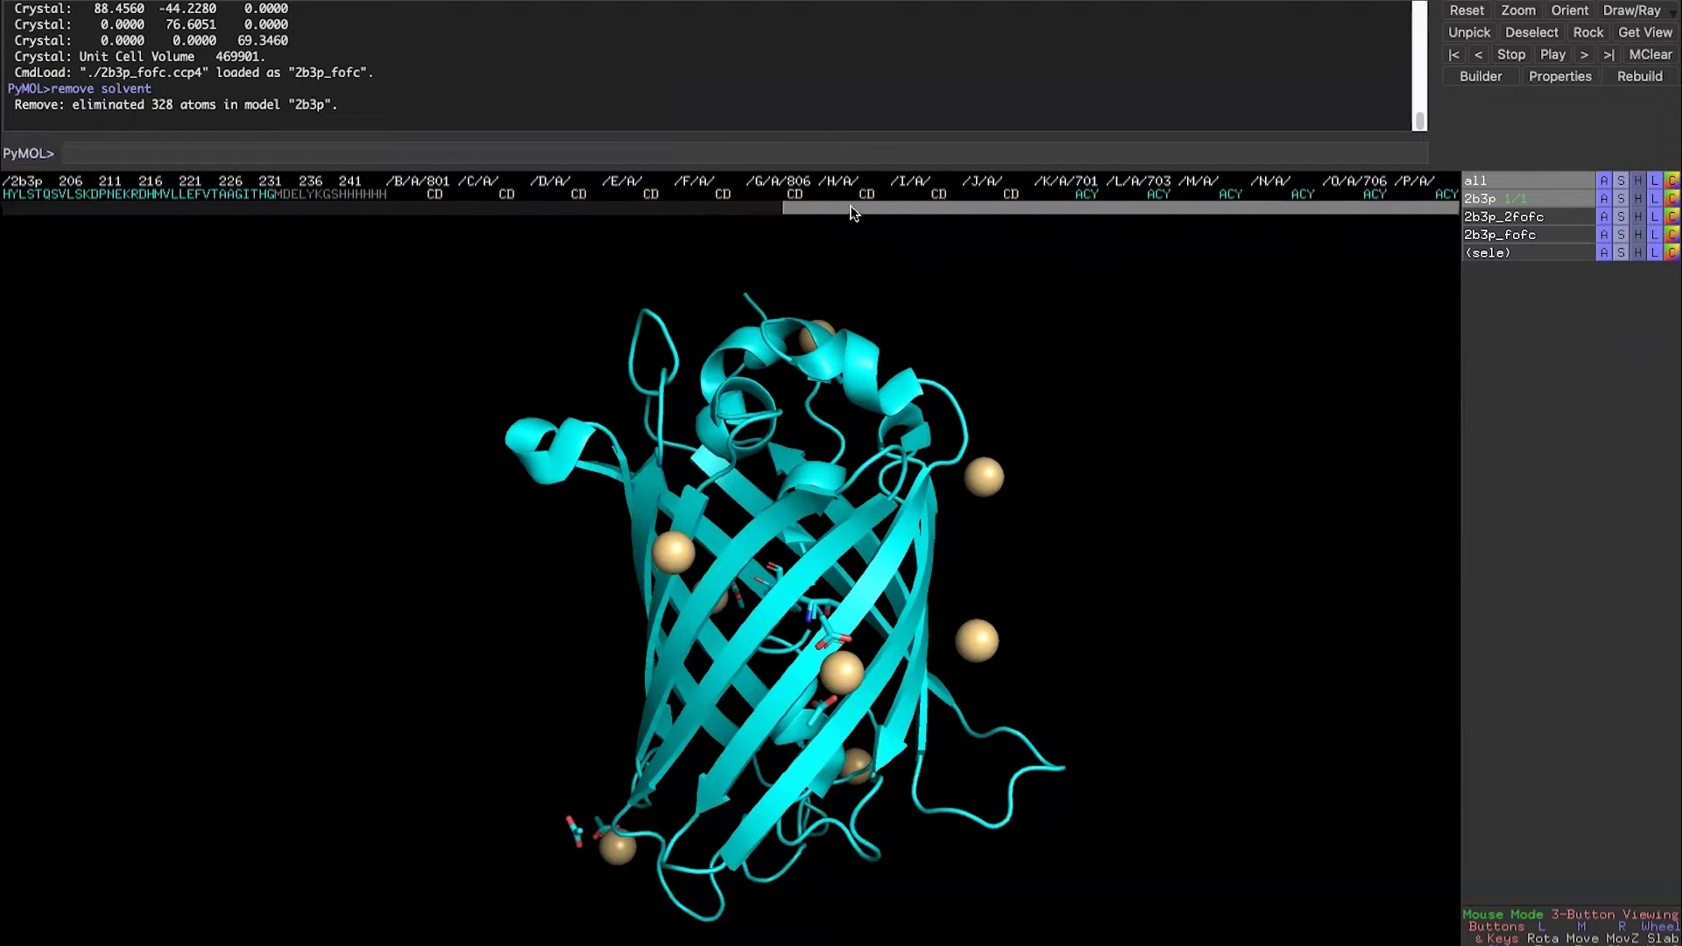
pyautogui.click(650, 193)
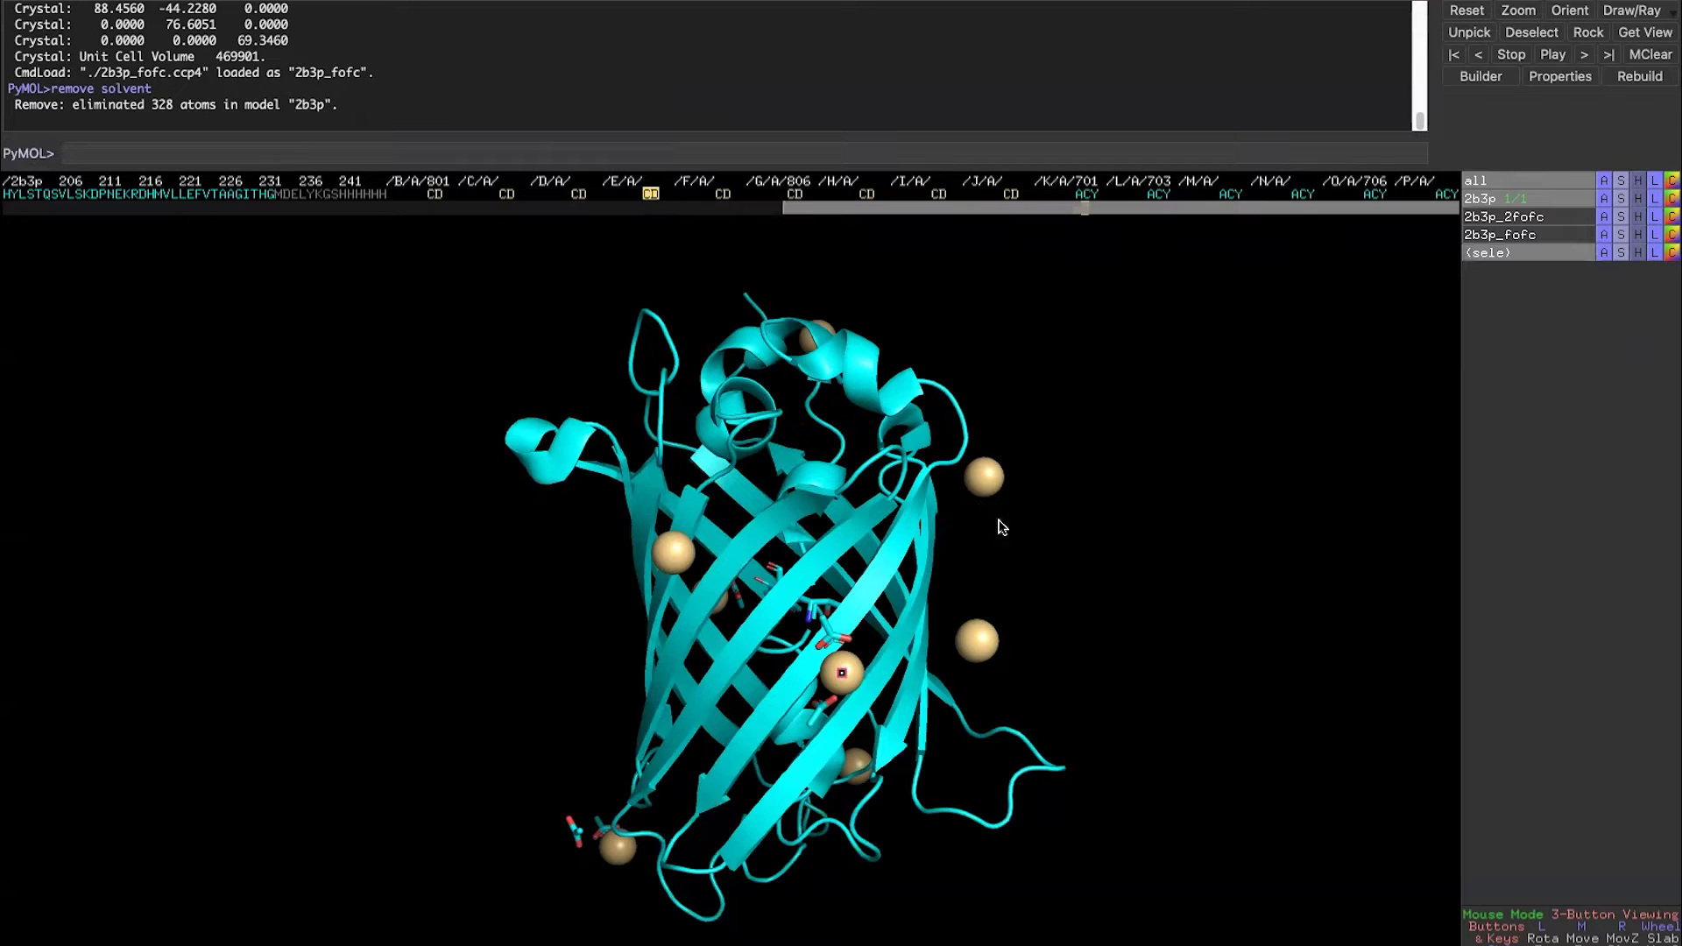
pyautogui.click(1035, 467)
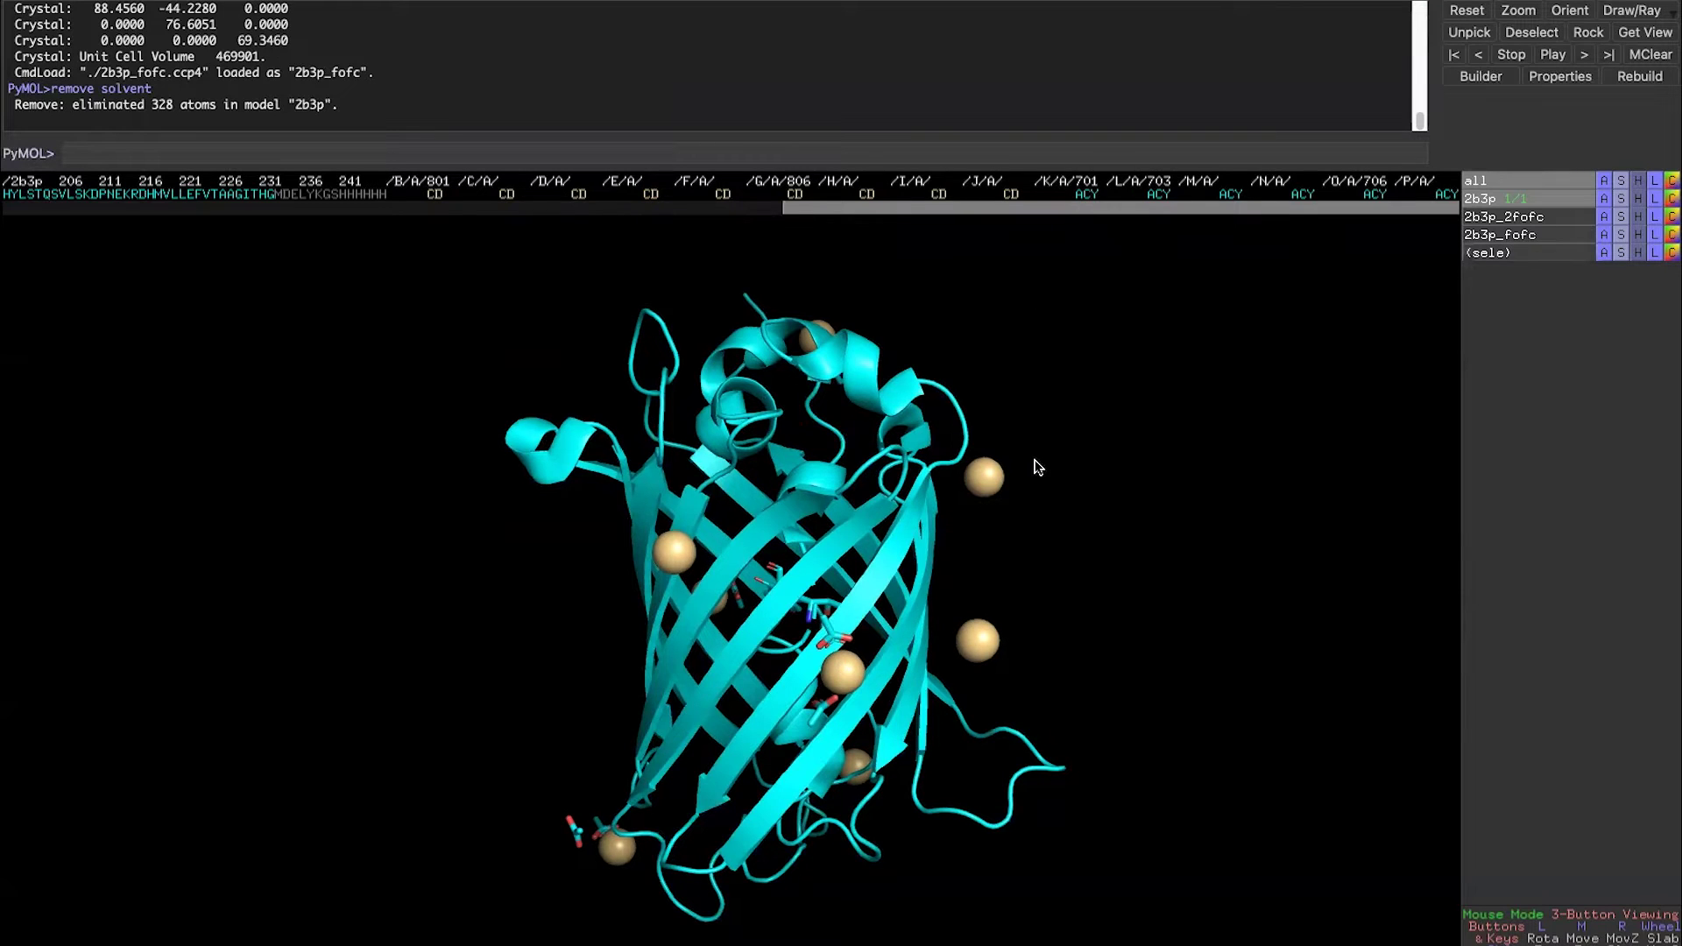
# Select every CD ion and ACY ligand in the sequence and remove those atoms.
pyautogui.moveTo(436, 194); pyautogui.dragTo(1511, 217)
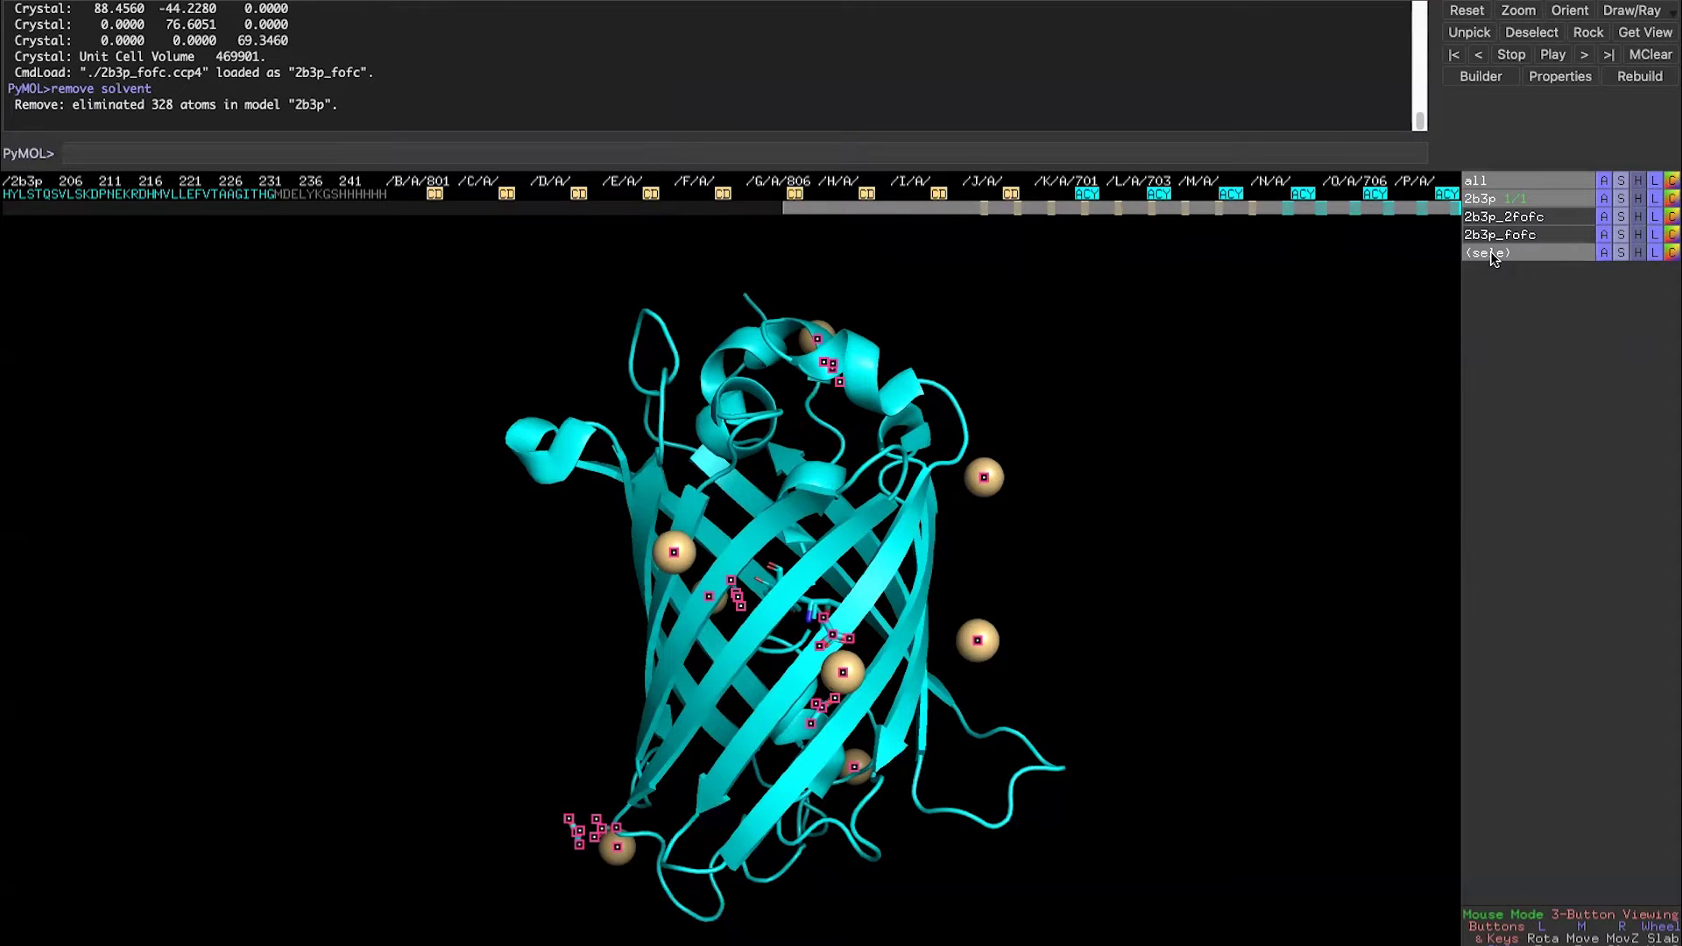
pyautogui.click(1603, 253)
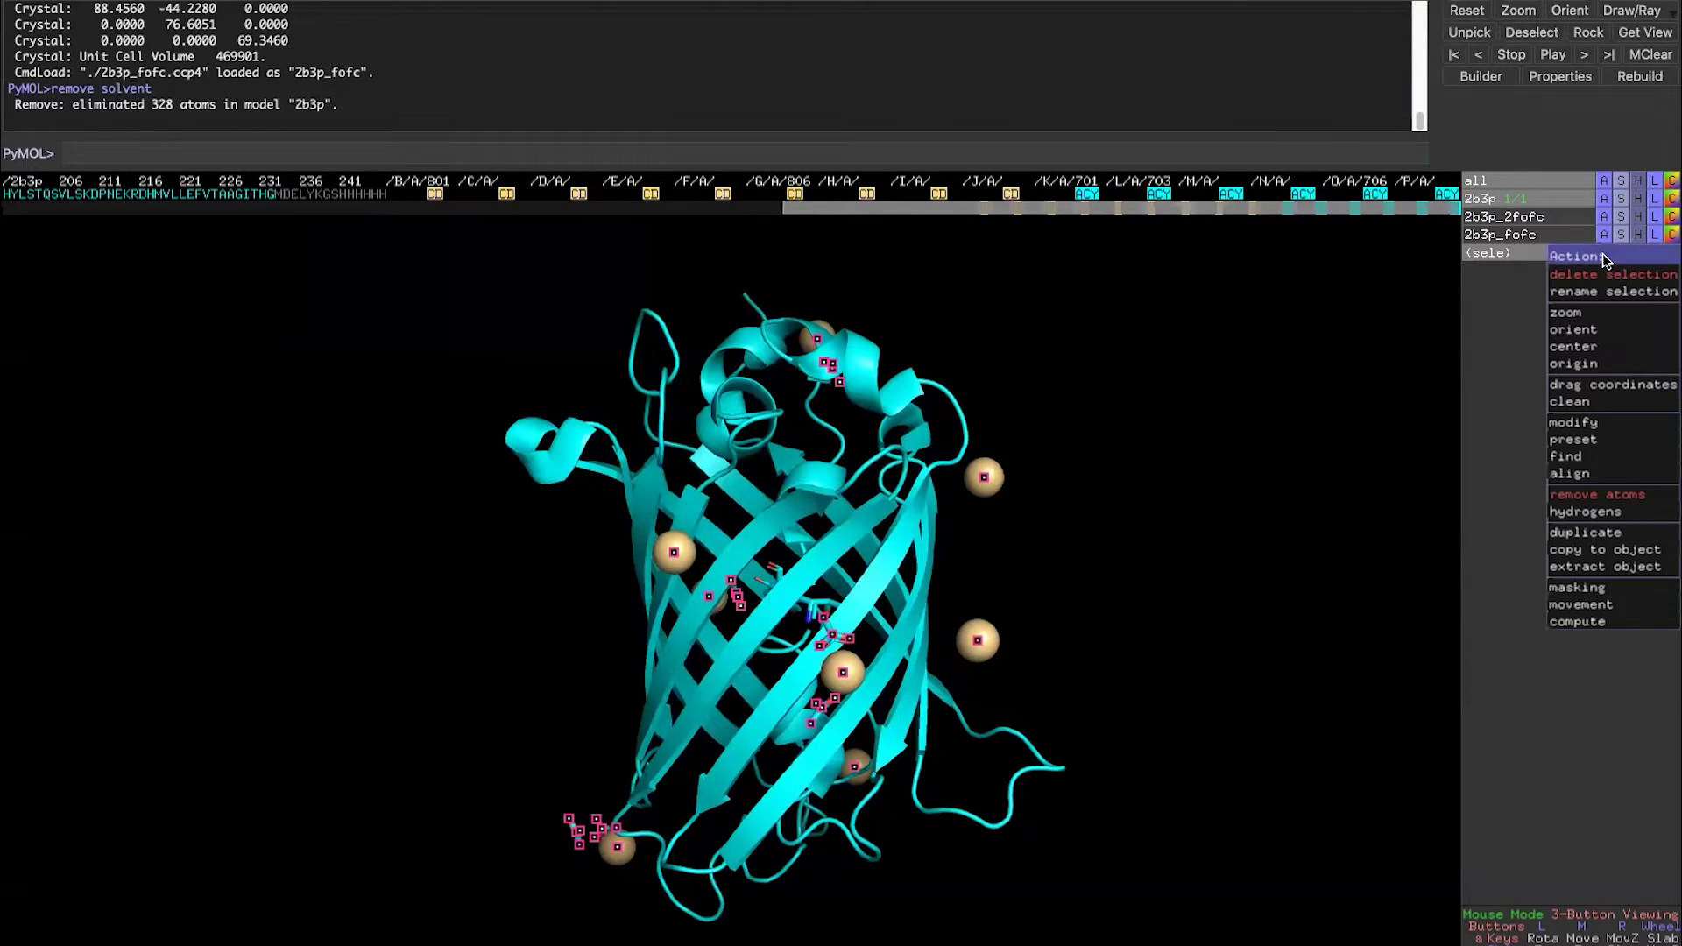
pyautogui.click(1584, 495)
pyautogui.moveTo(727, 670); pyautogui.dragTo(881, 675)
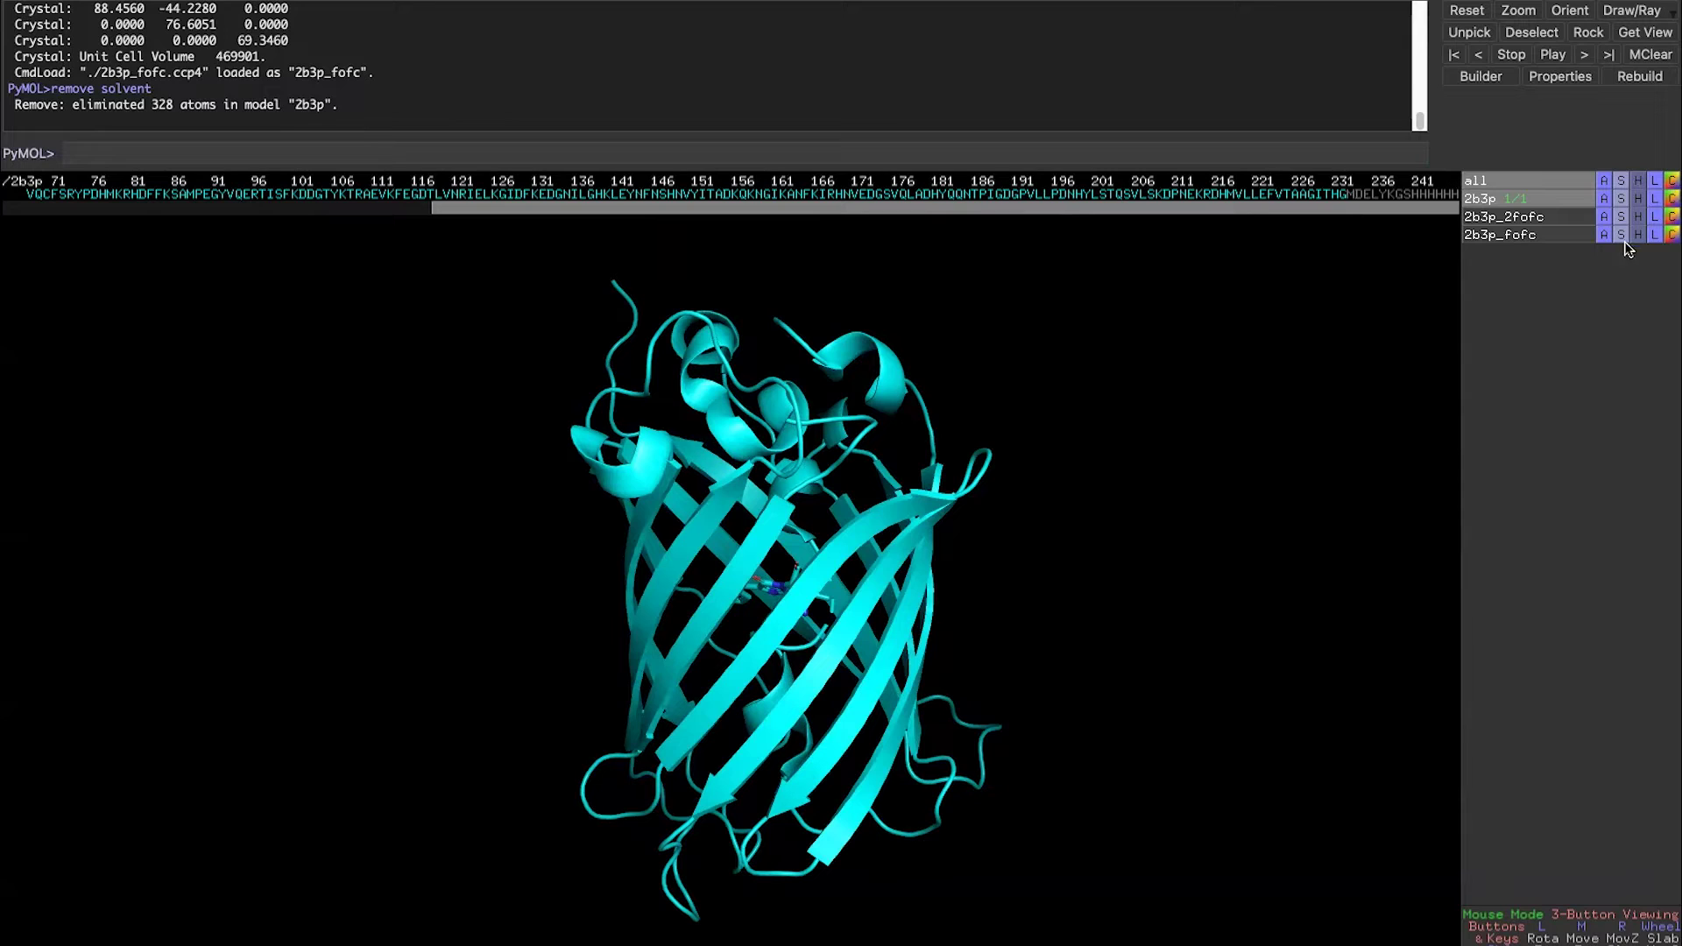
# Hide the 2b3p cartoon and show the whole protein as sticks.
pyautogui.click(1641, 202)
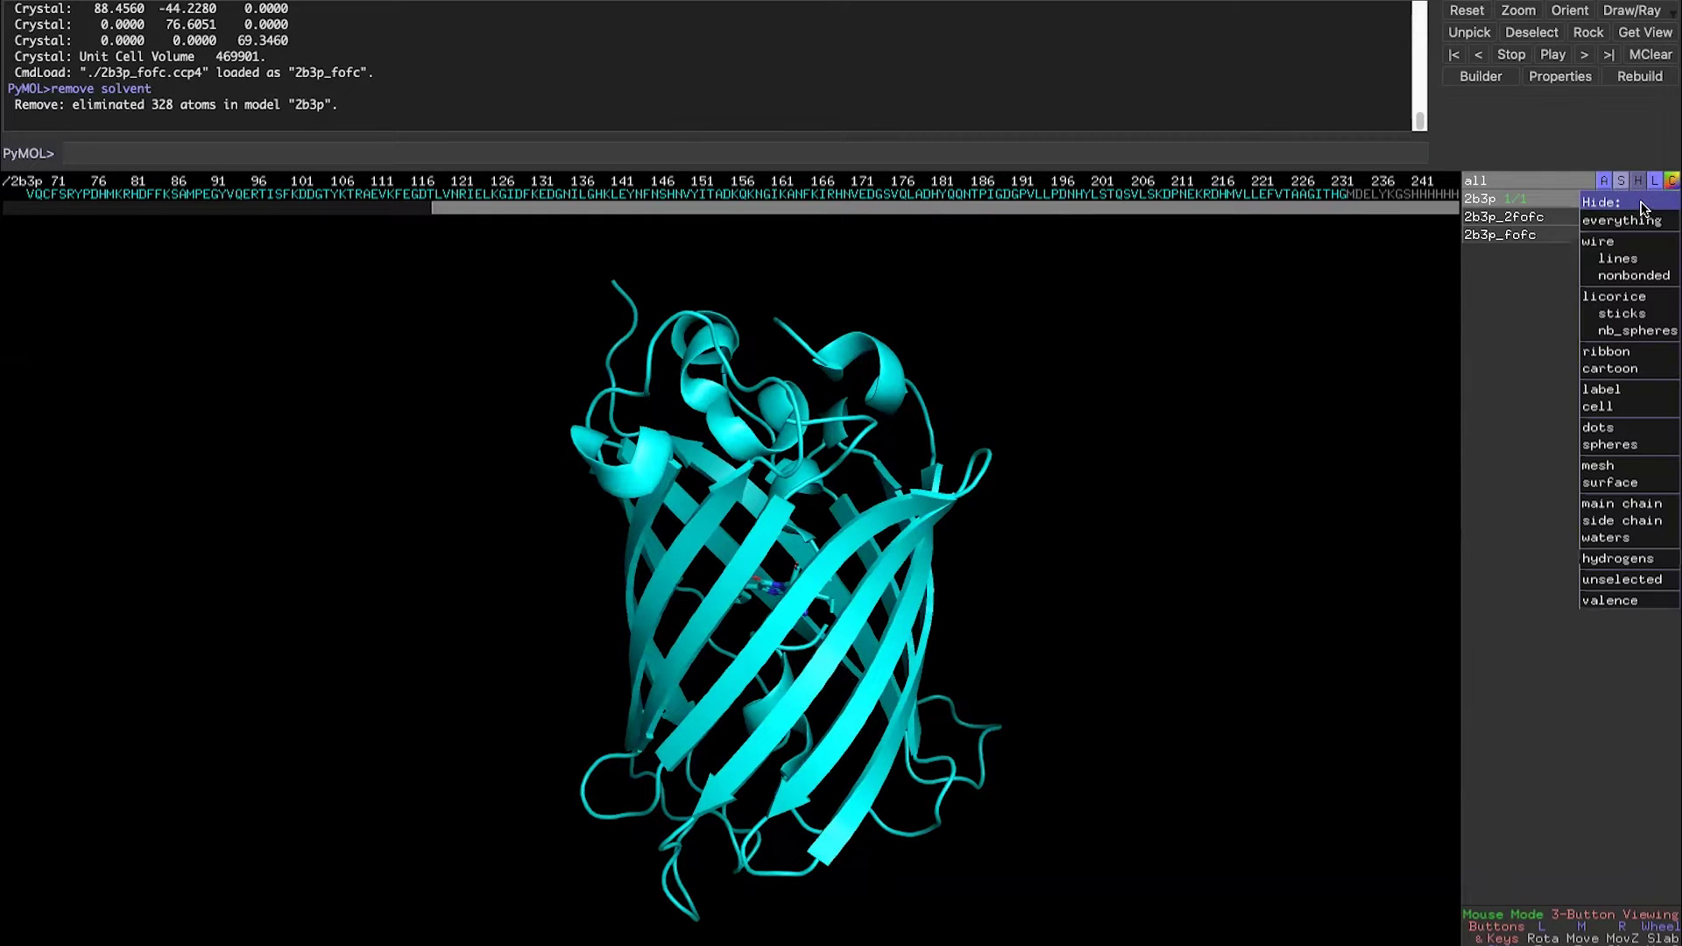
pyautogui.click(1628, 368)
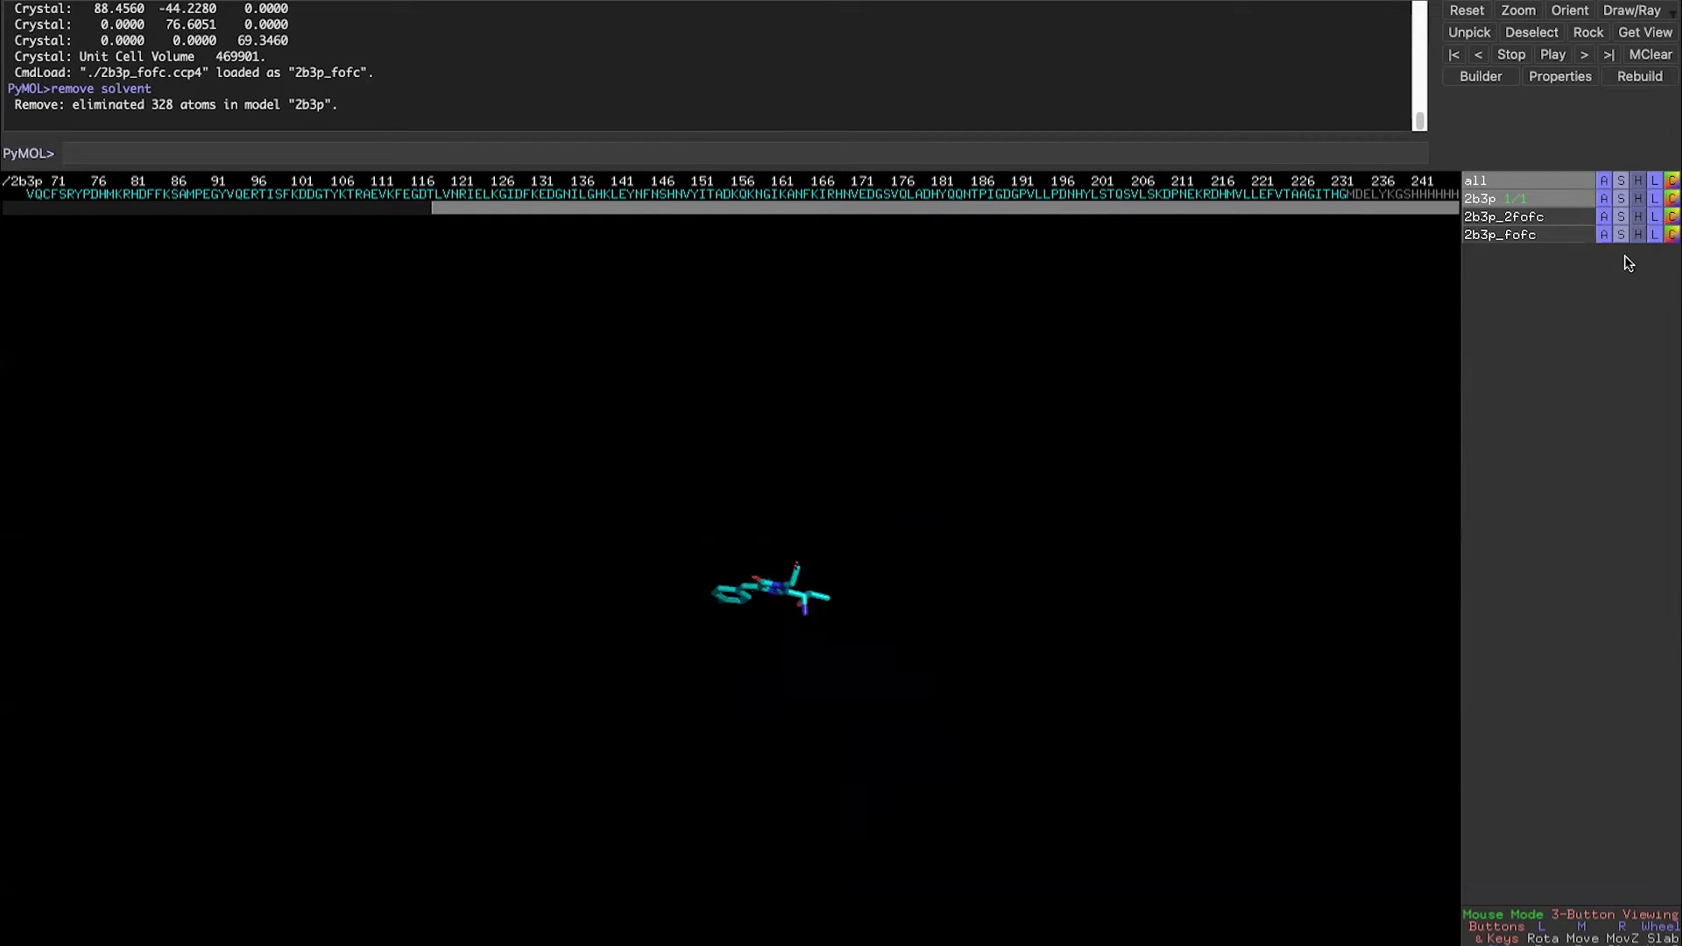
pyautogui.click(1622, 203)
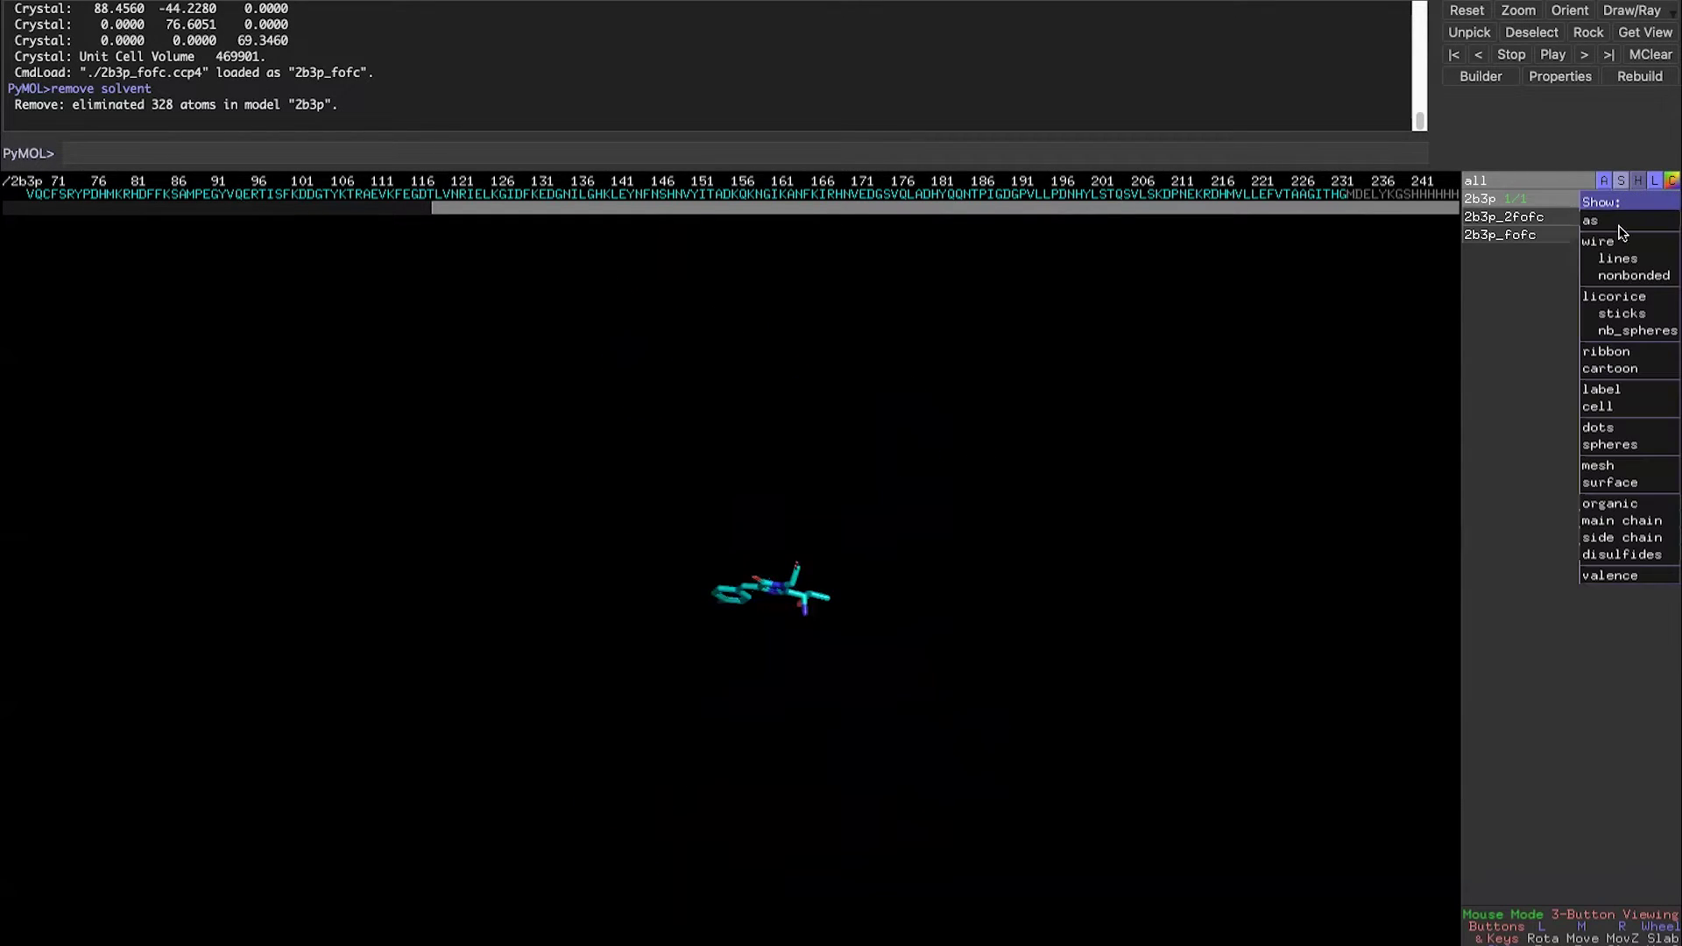
pyautogui.click(1621, 313)
pyautogui.moveTo(843, 570)
pyautogui.mouseDown()
pyautogui.moveTo(904, 563)
pyautogui.moveTo(855, 563)
pyautogui.mouseUp()
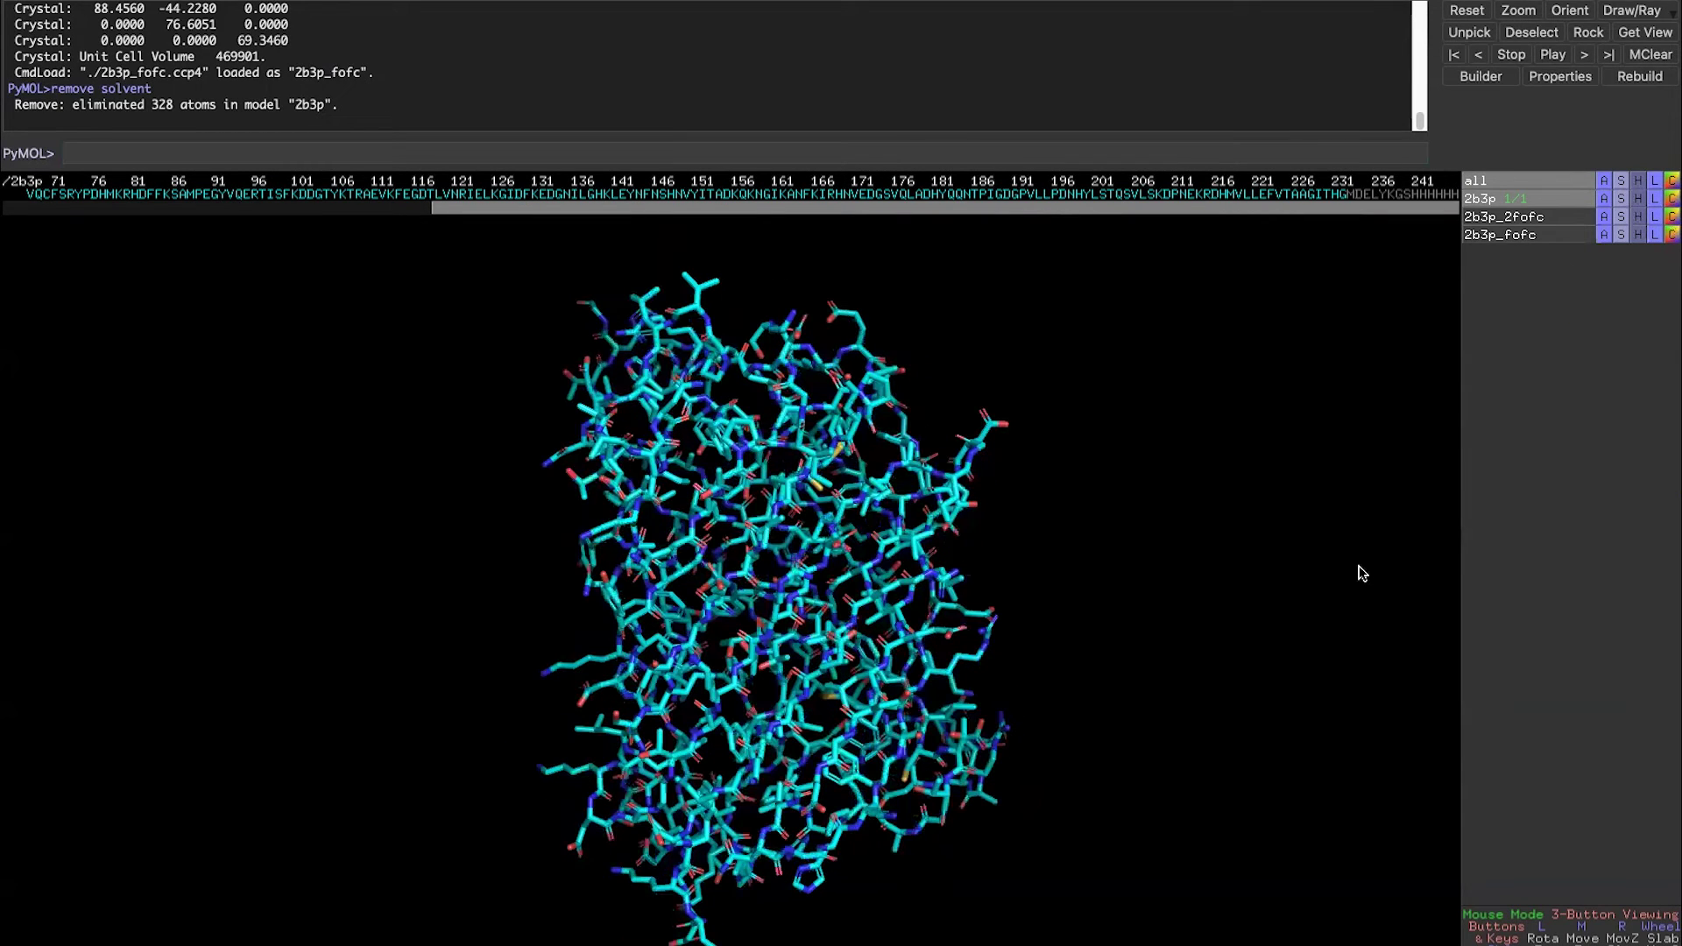
# Colour 2b3p with a B-factor spectrum and rotate to inspect it.
pyautogui.click(1671, 203)
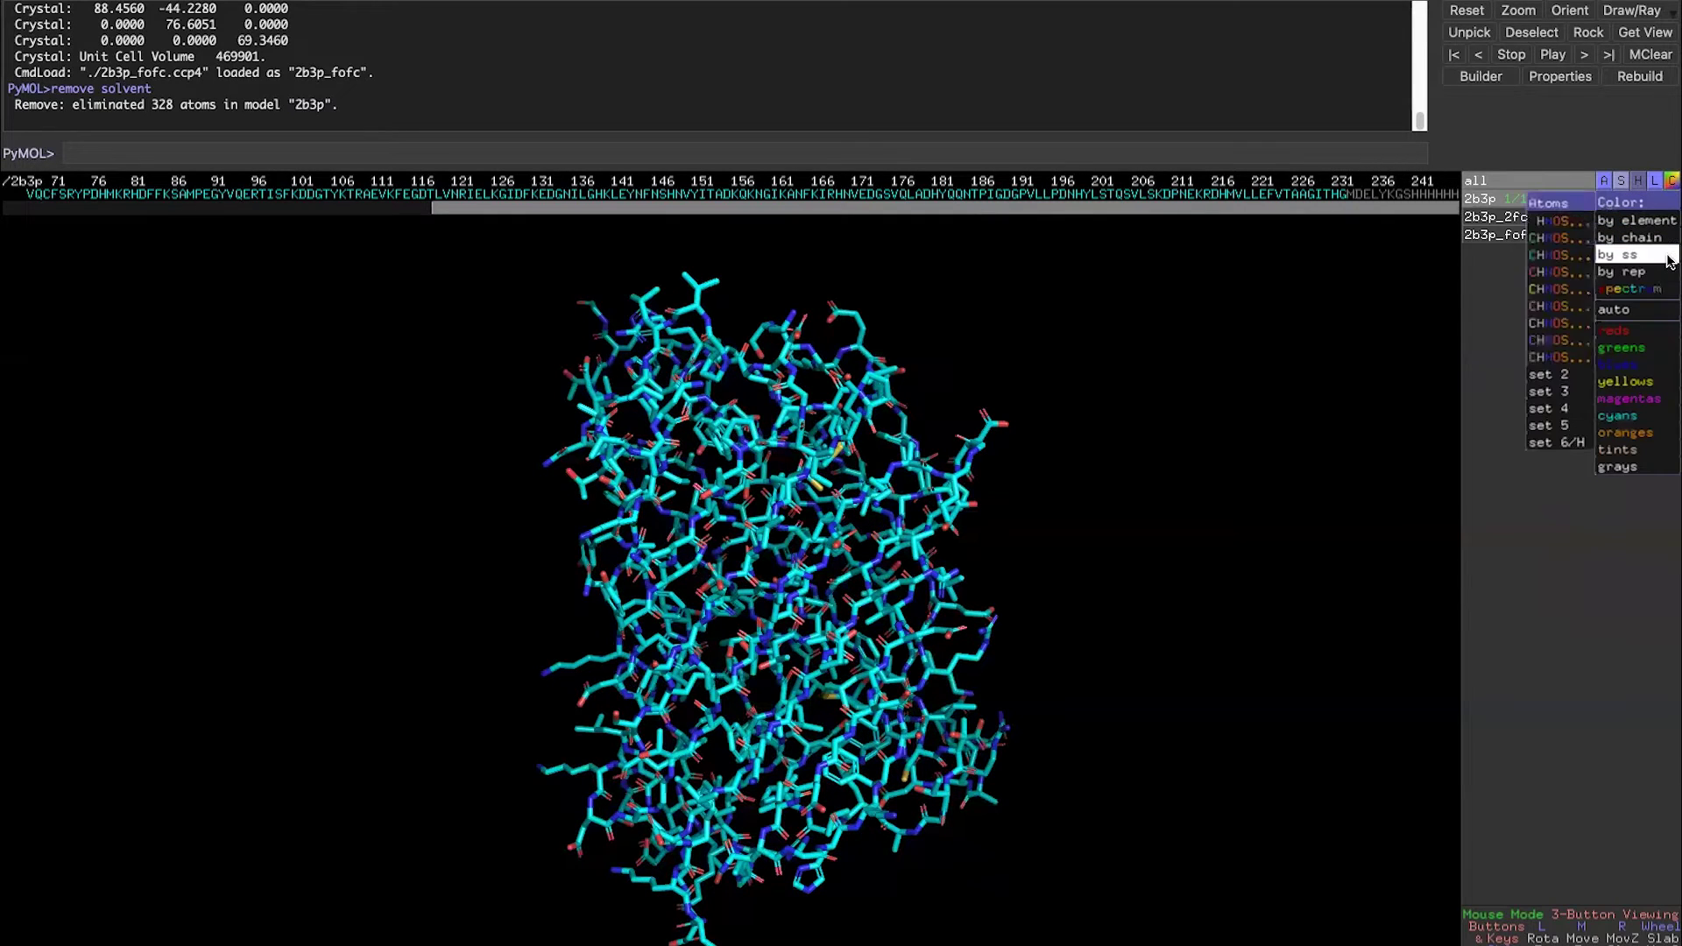
pyautogui.moveTo(1663, 292)
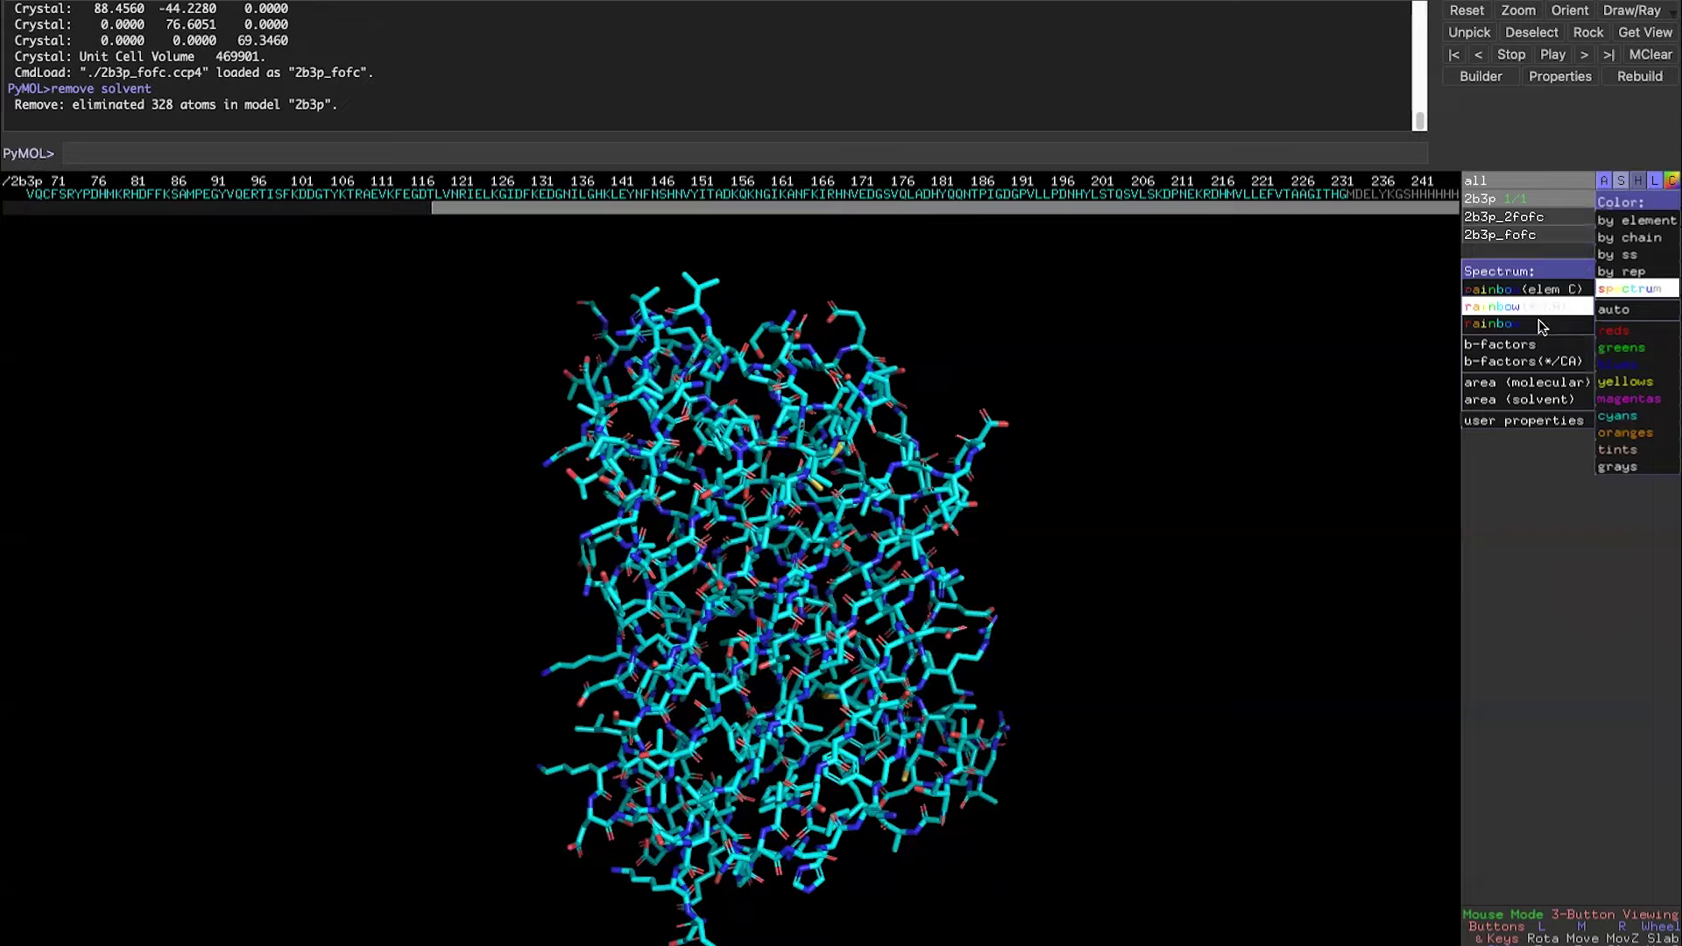
pyautogui.click(1529, 350)
pyautogui.moveTo(900, 580); pyautogui.dragTo(710, 649)
pyautogui.moveTo(701, 539); pyautogui.dragTo(844, 491)
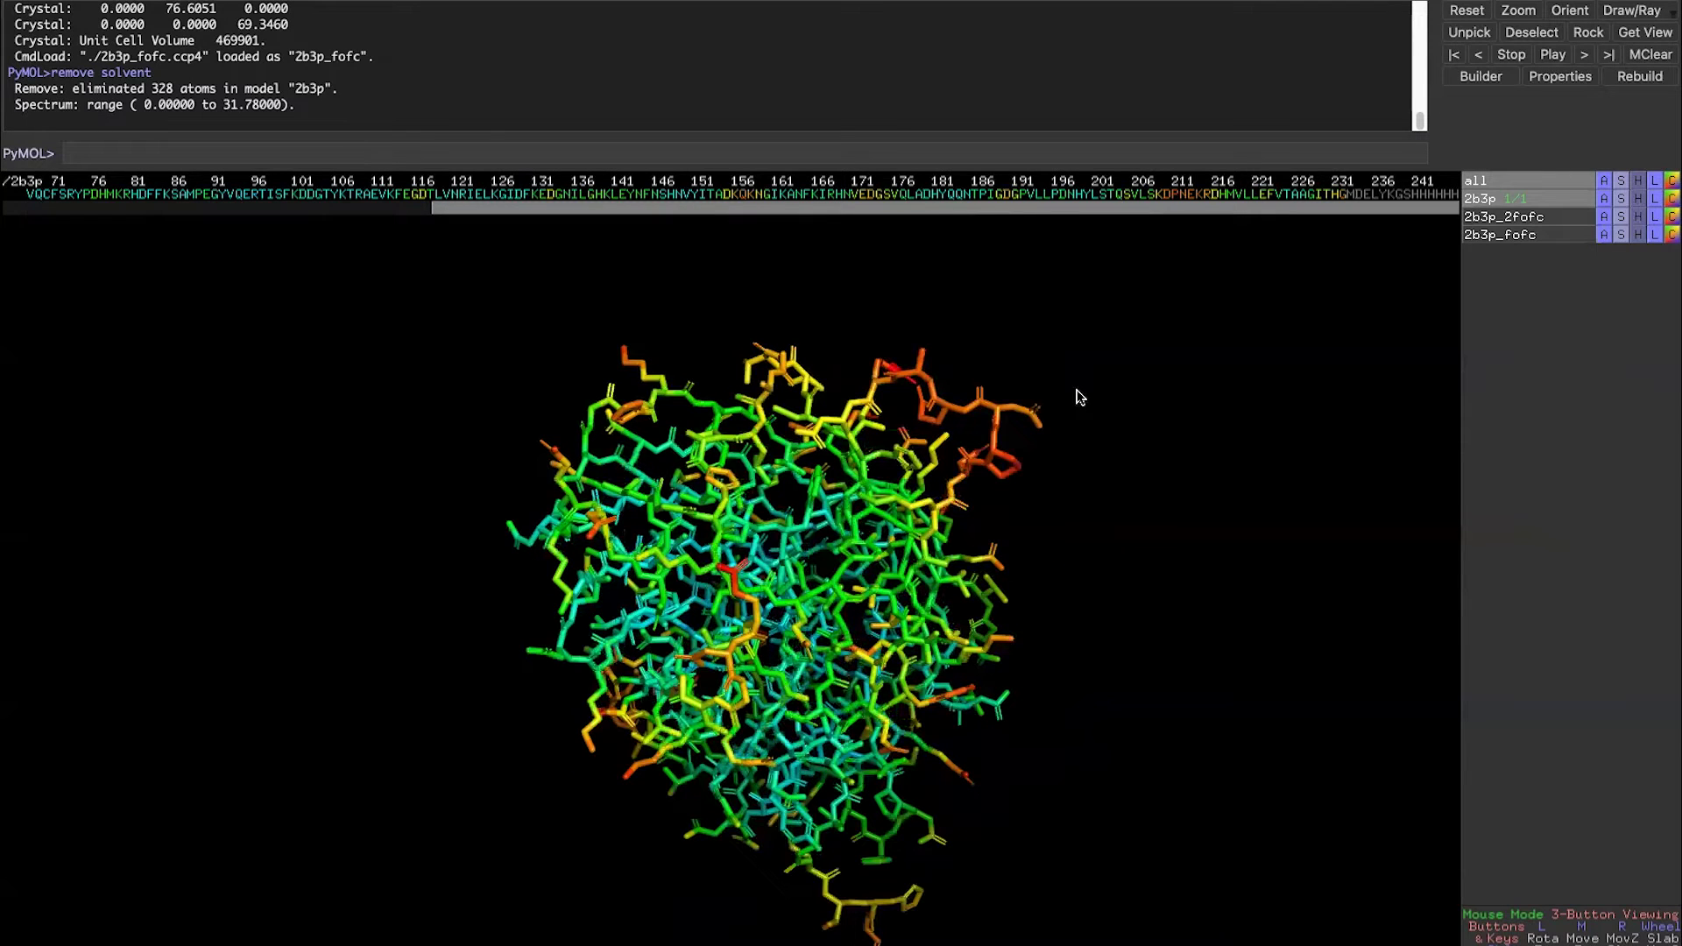
pyautogui.moveTo(1076, 390); pyautogui.dragTo(1032, 350)
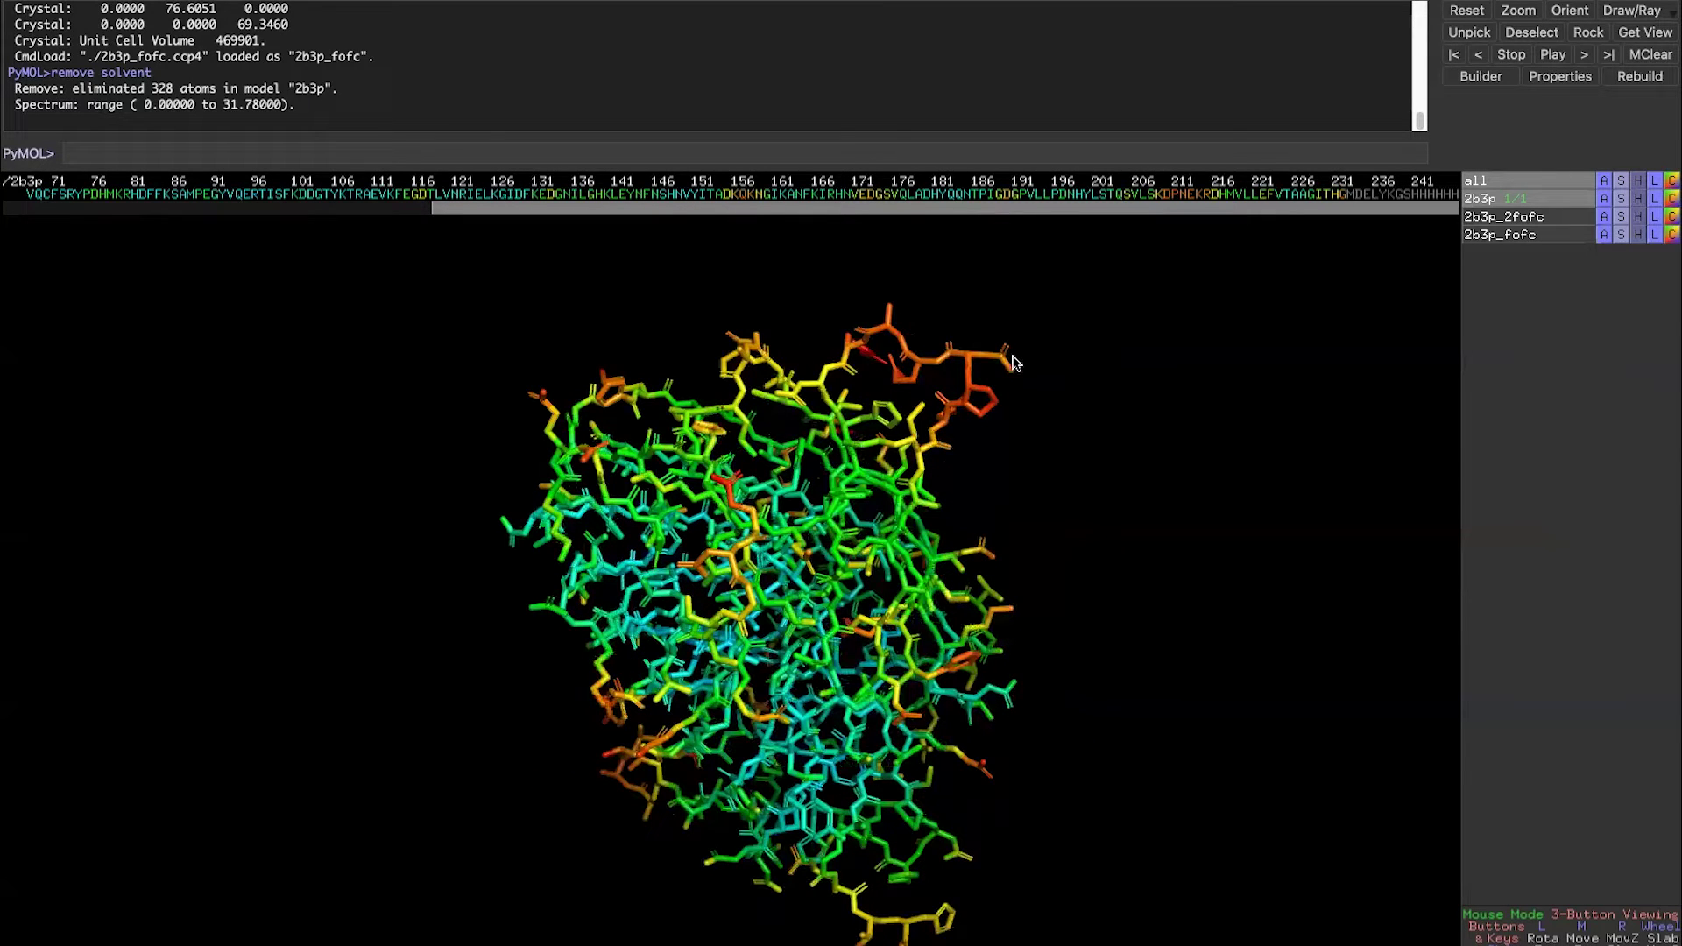
pyautogui.moveTo(997, 384); pyautogui.dragTo(873, 405)
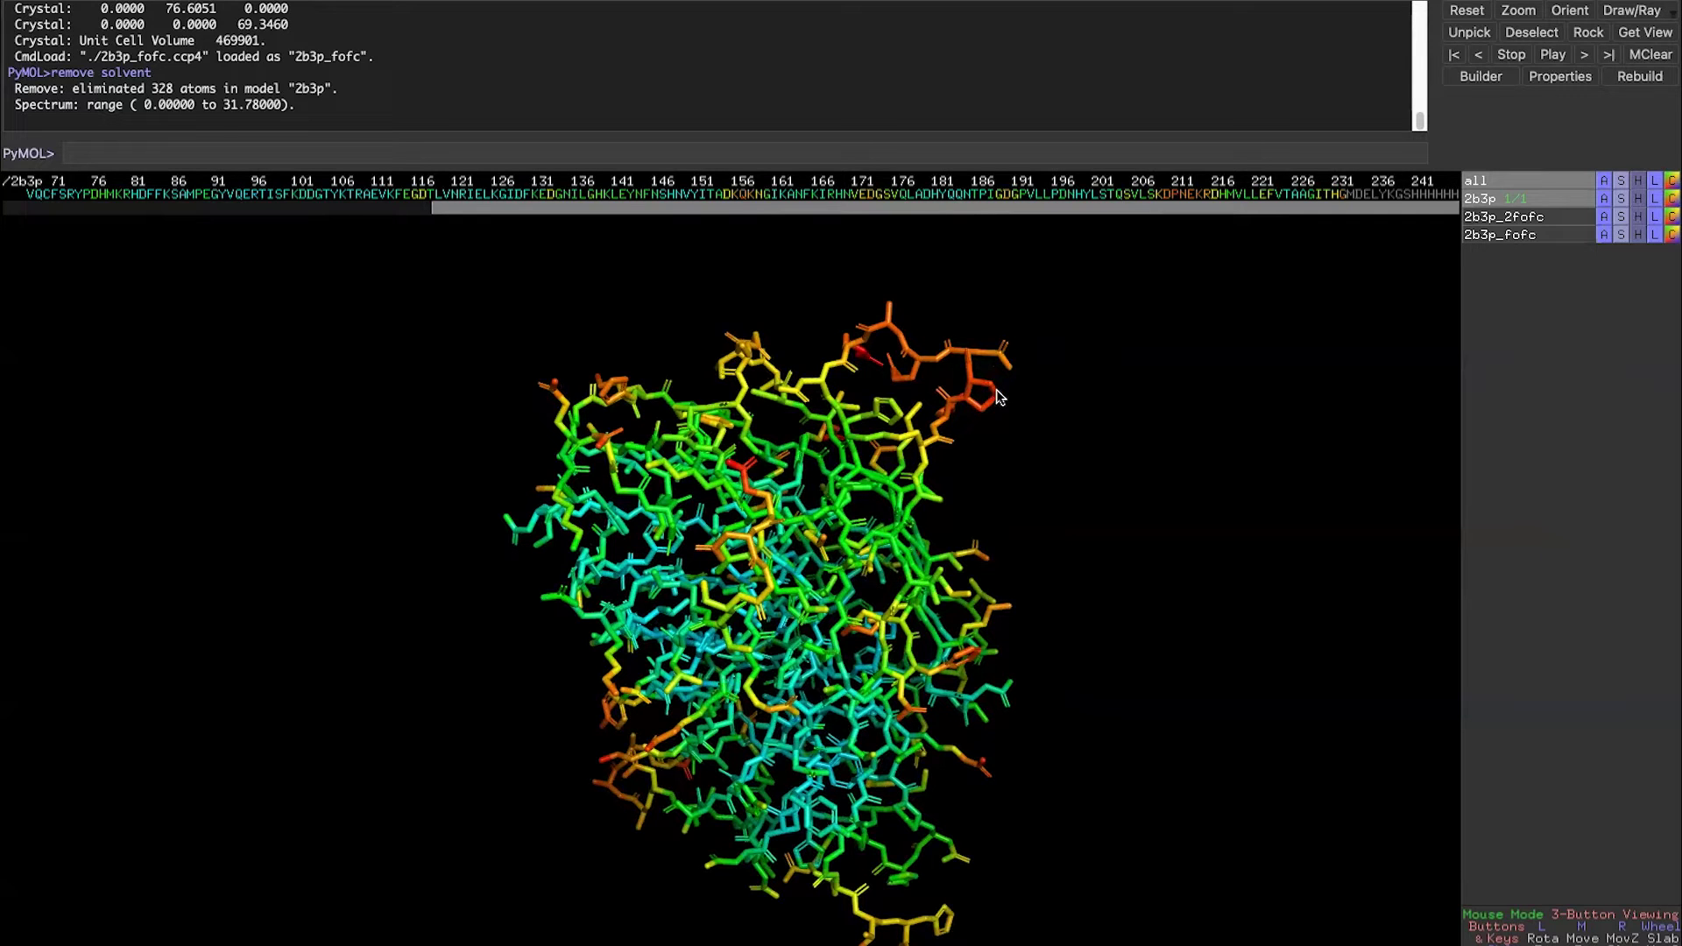
pyautogui.moveTo(996, 389)
pyautogui.mouseDown()
pyautogui.moveTo(988, 401)
pyautogui.moveTo(1006, 386)
pyautogui.mouseUp()
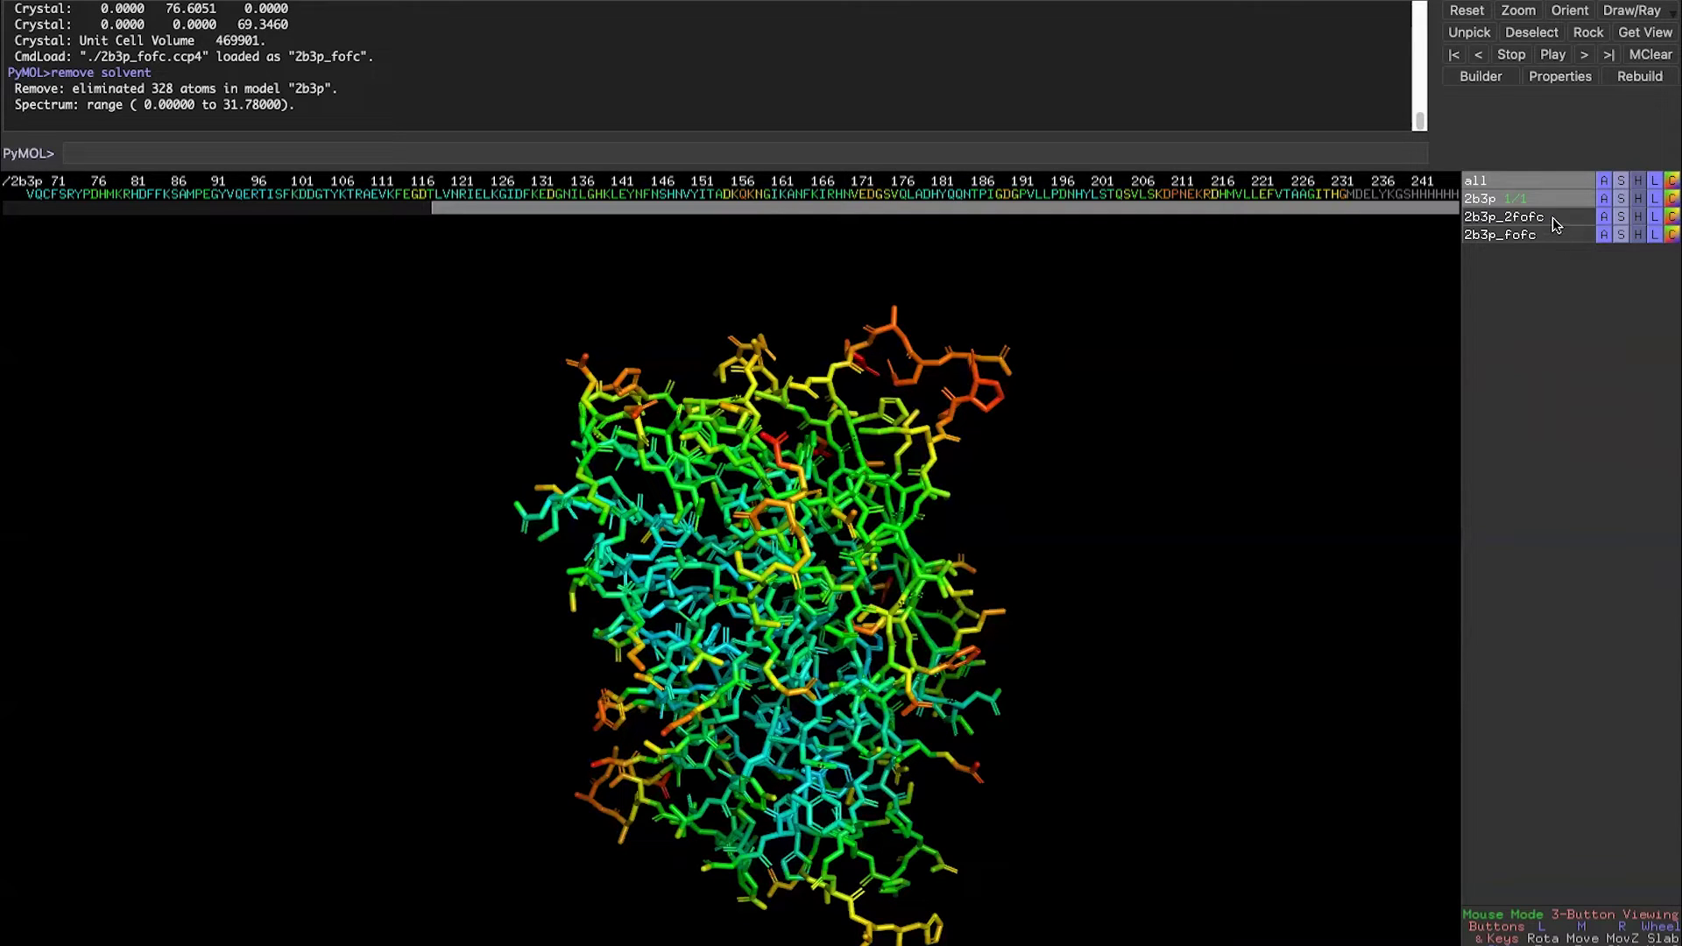
# Create 2b3p_2fofc_mesh at level 1.0, then zoom and shift the molecule down-left.
pyautogui.click(1603, 217)
pyautogui.moveTo(1603, 238)
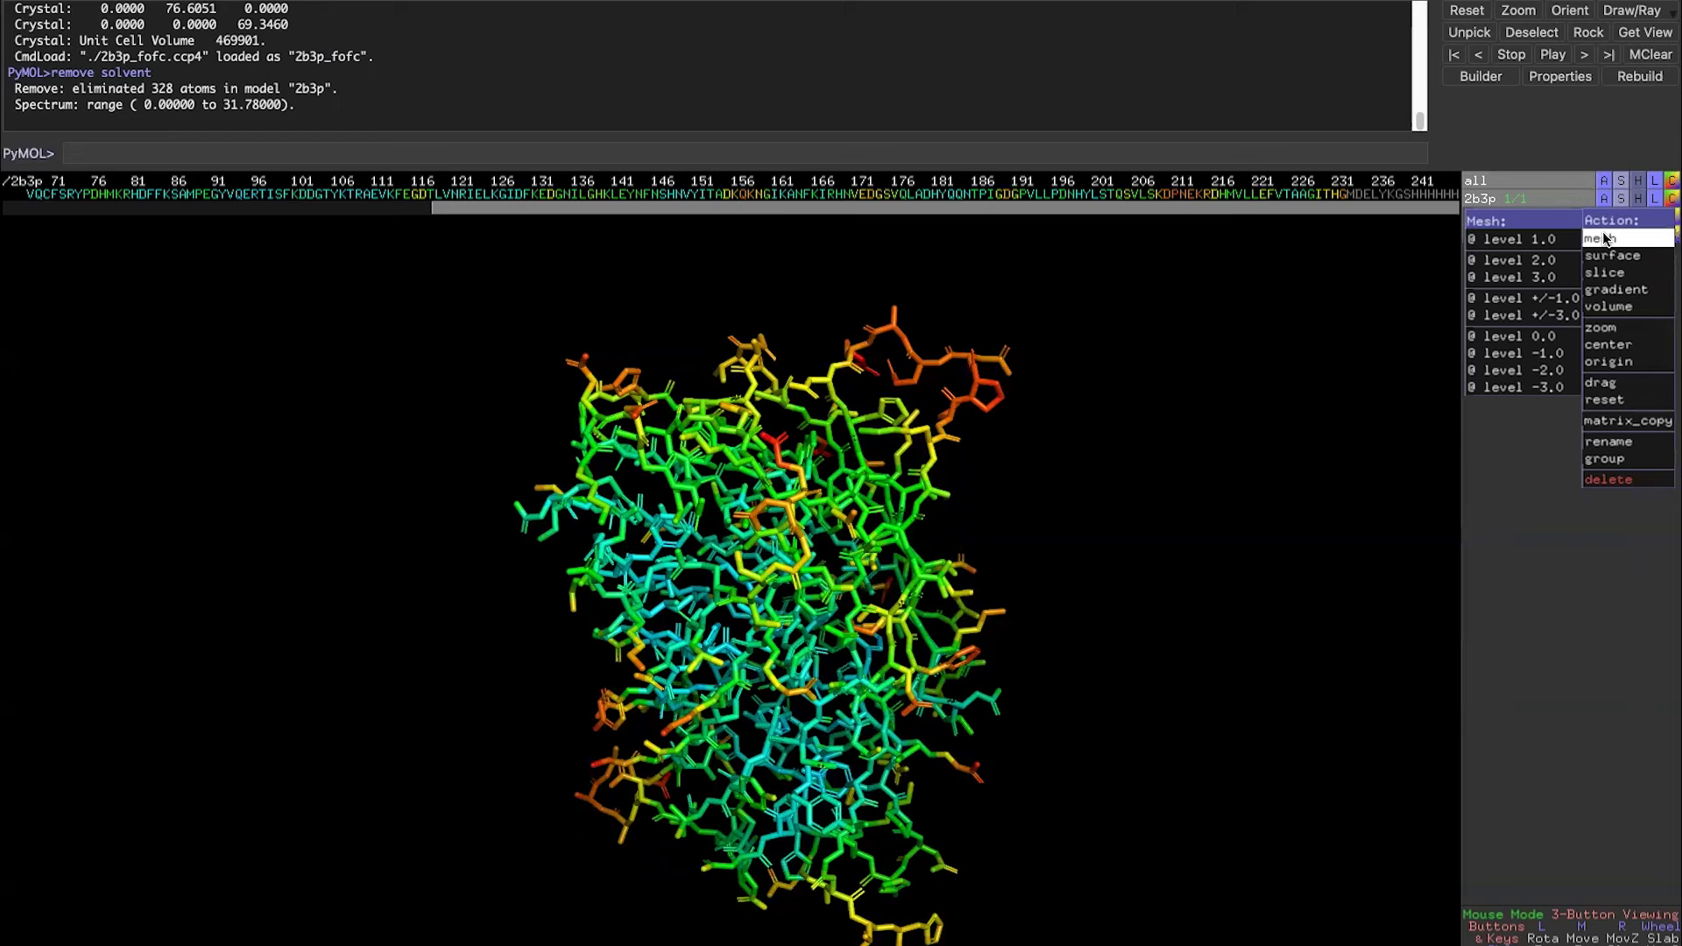
pyautogui.click(1550, 236)
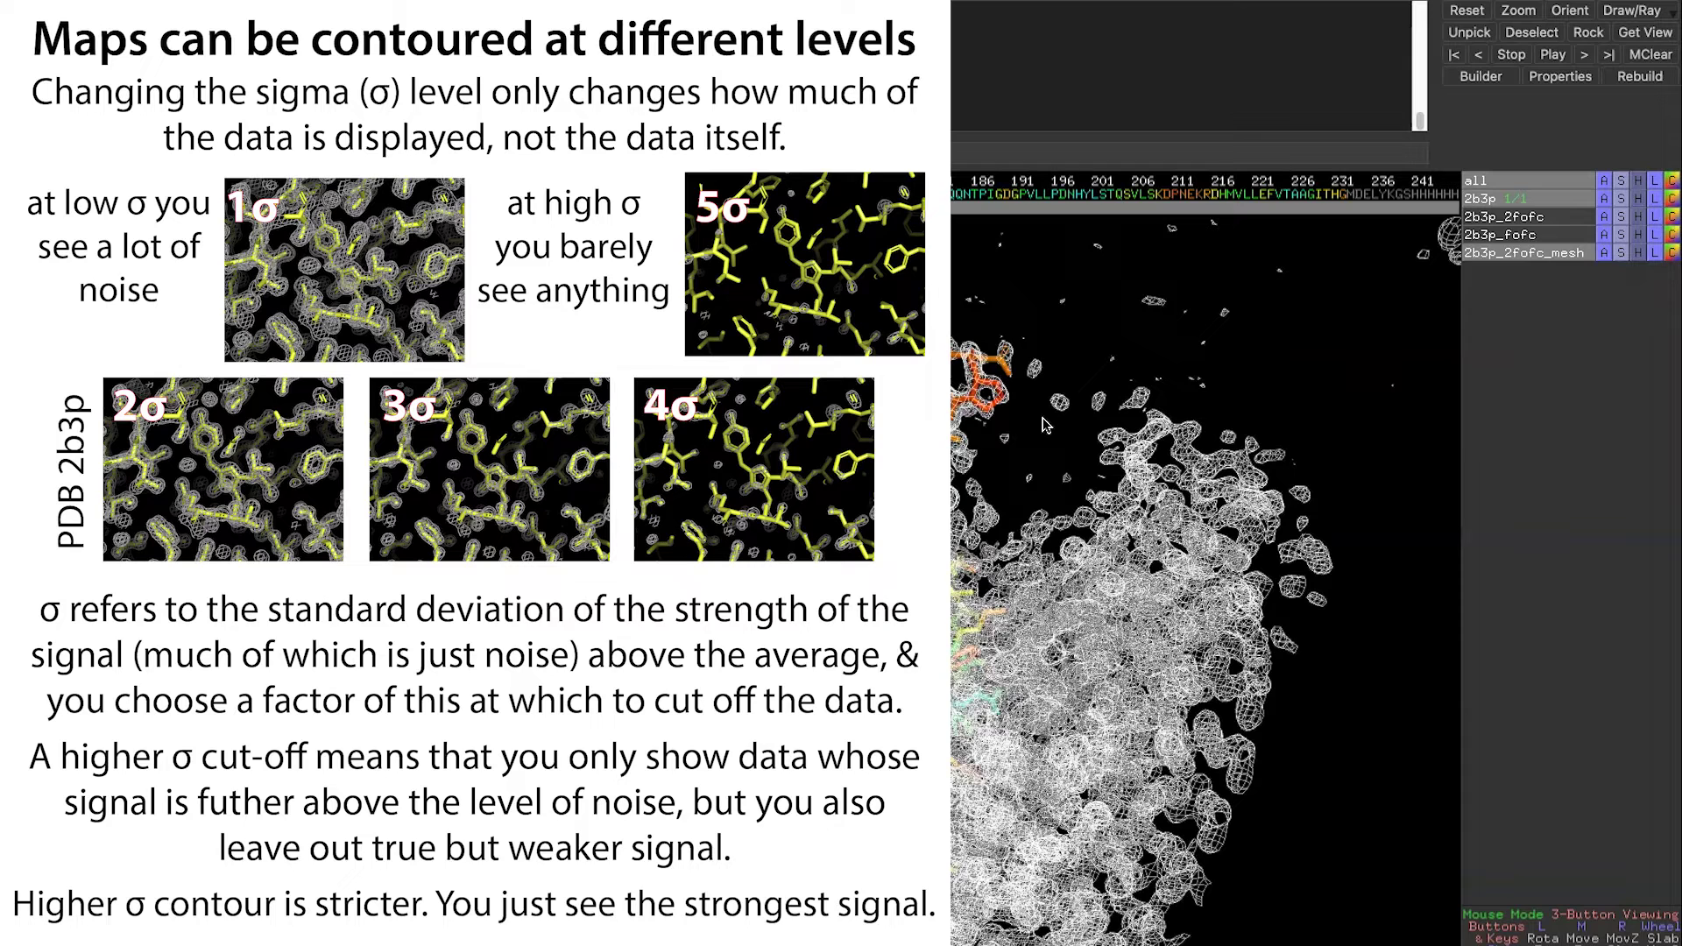
pyautogui.scroll(3, 1042, 418)
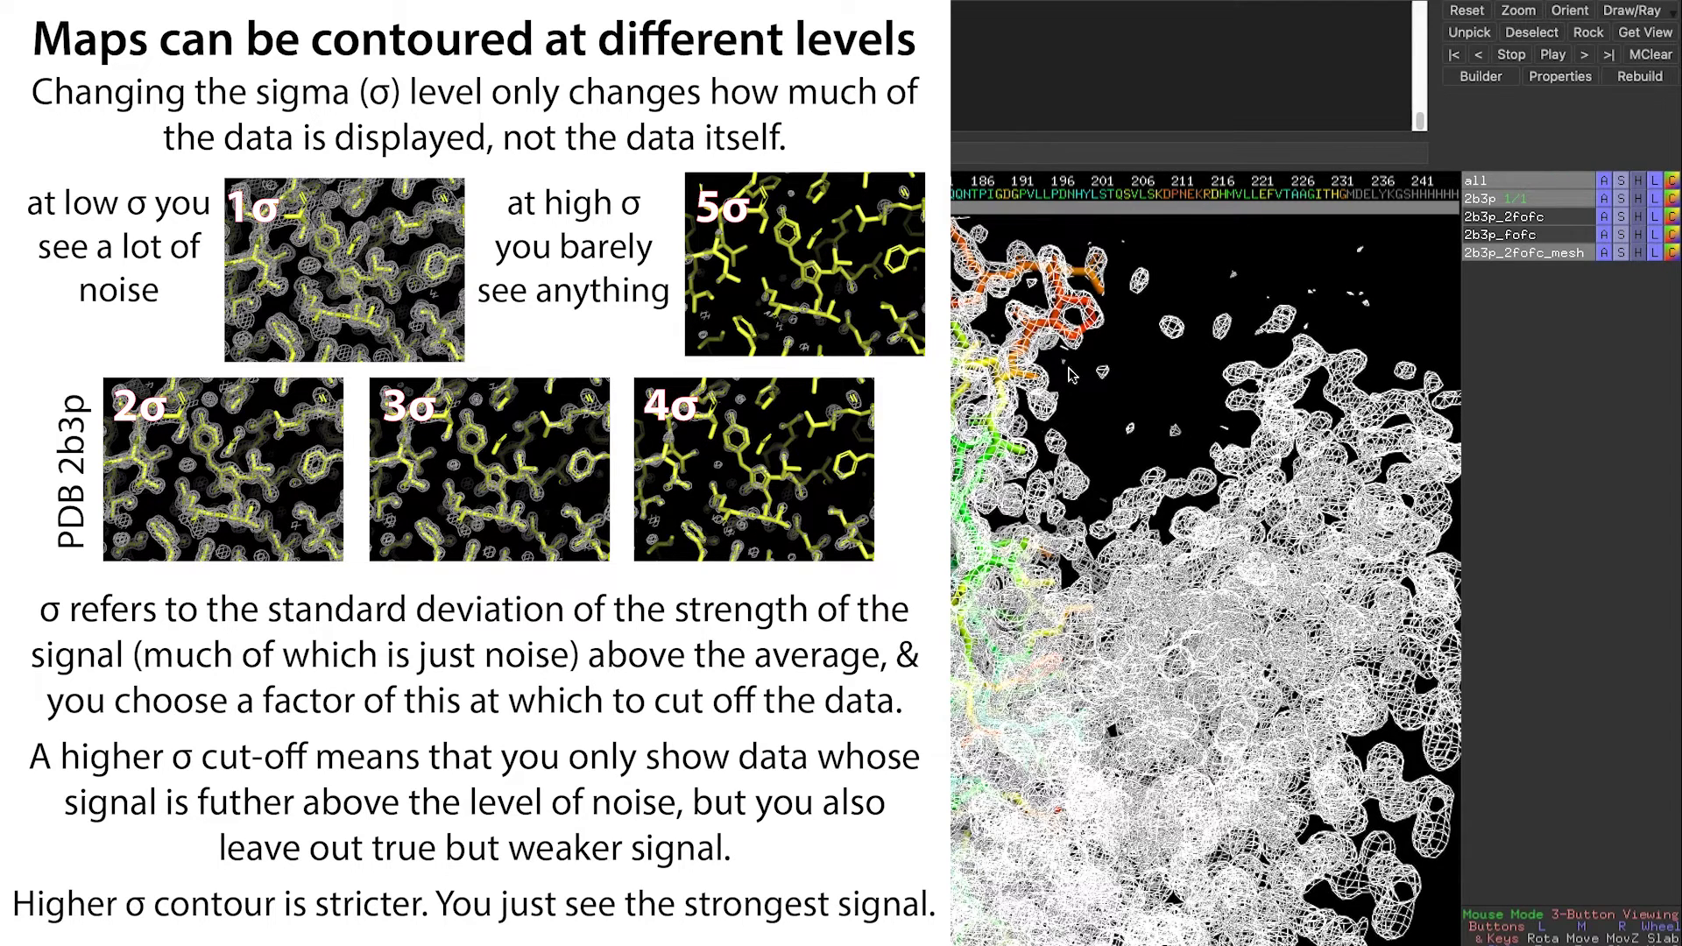
pyautogui.scroll(1, 1125, 352)
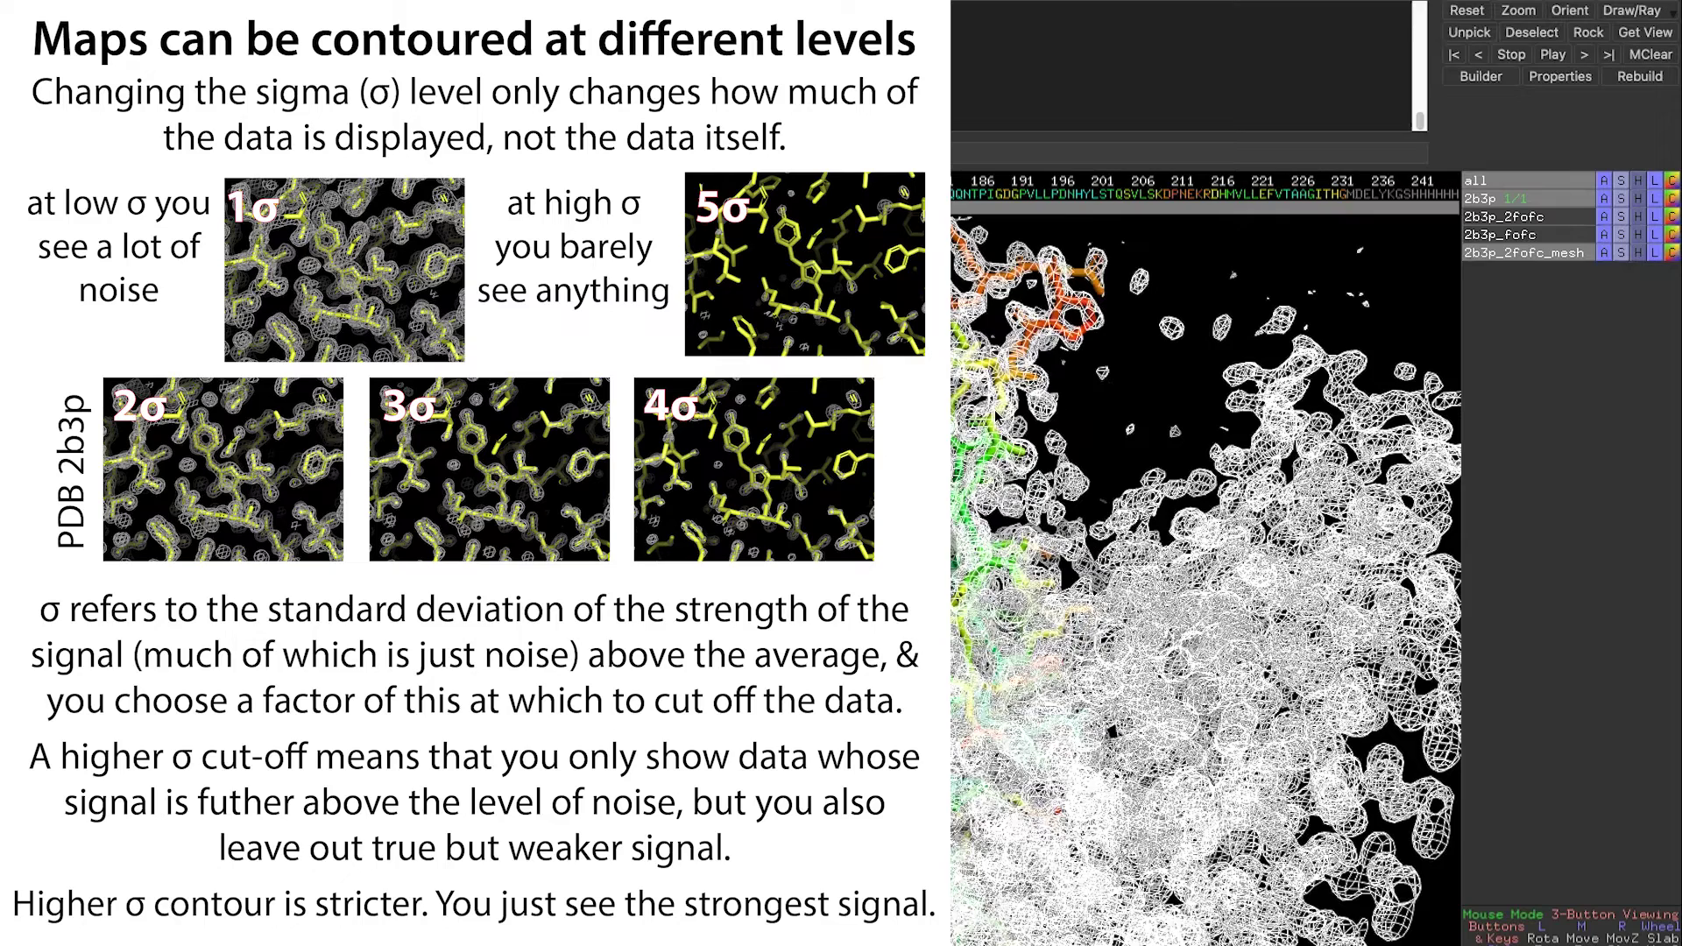
pyautogui.moveTo(1068, 277); pyautogui.dragTo(998, 417, button='middle')
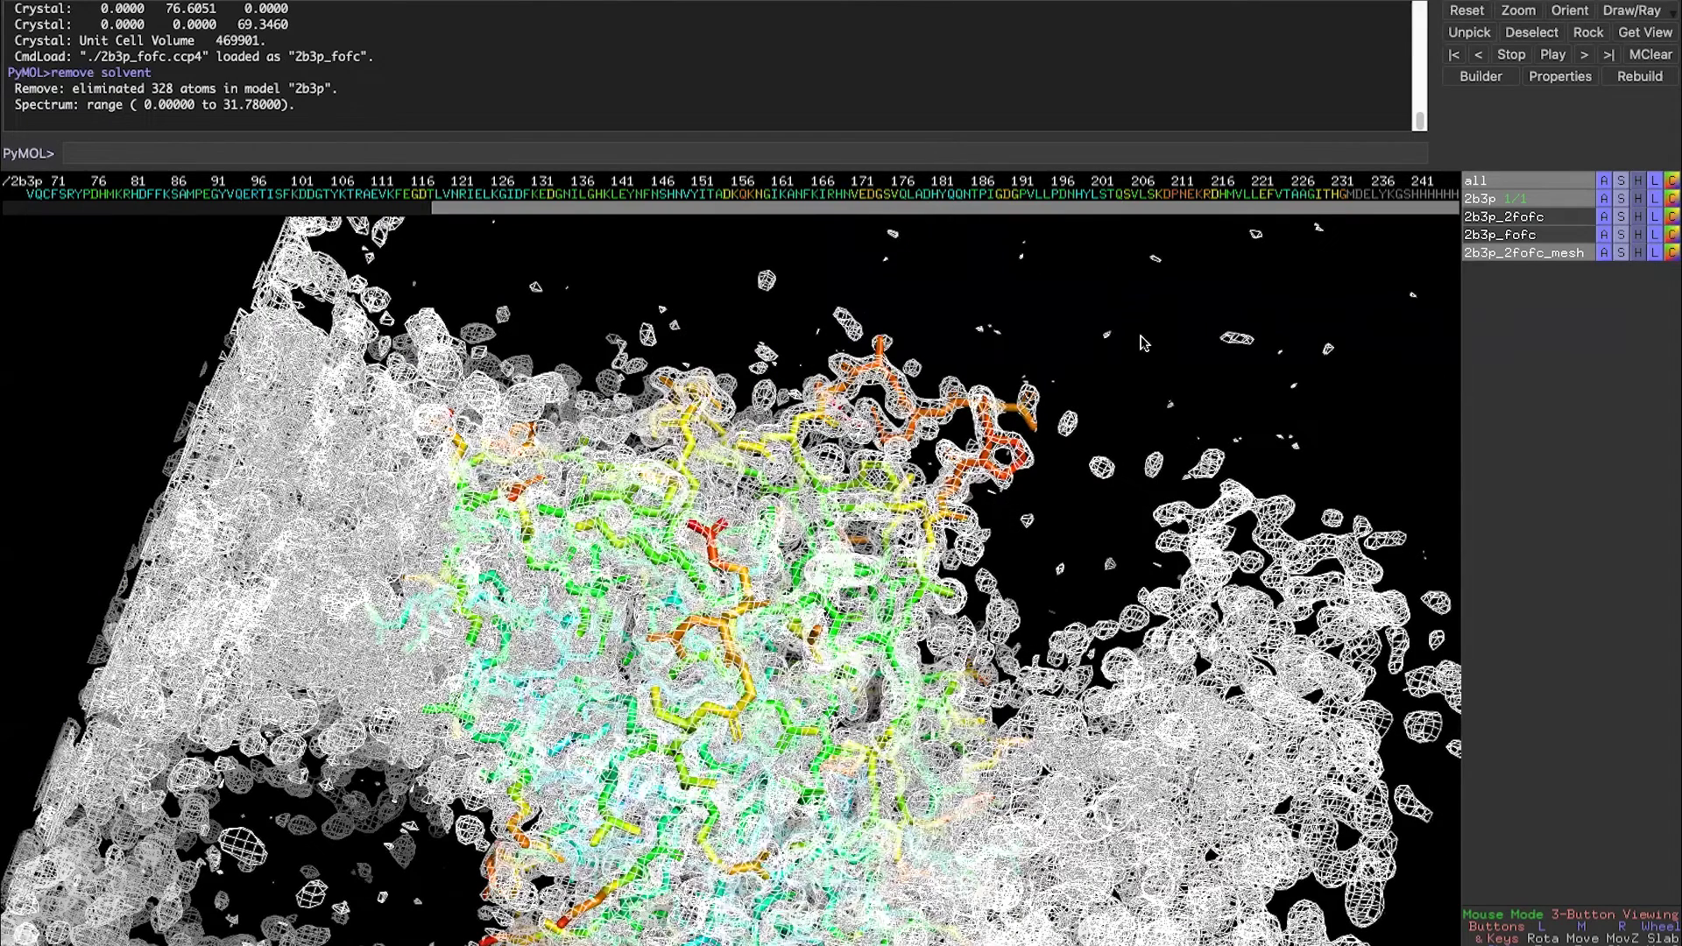
# Centre on the orange residue, zoom out, and apply a preset clipping slab thickness.
pyautogui.middleClick(1032, 479)
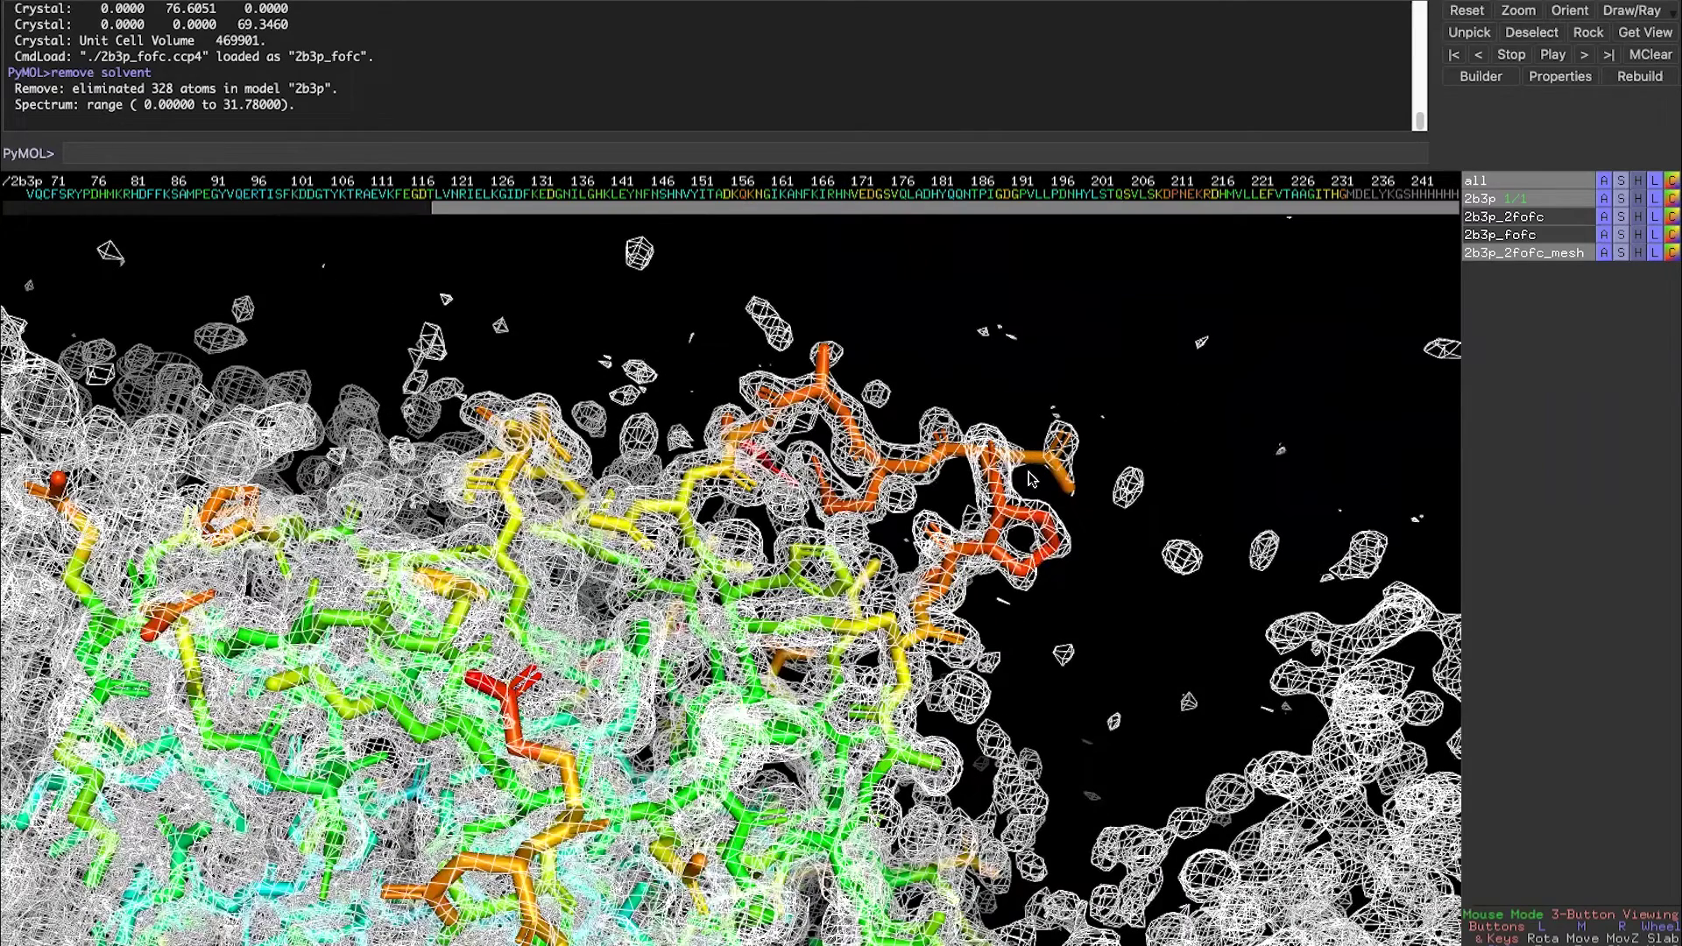
pyautogui.scroll(-3, 1032, 479)
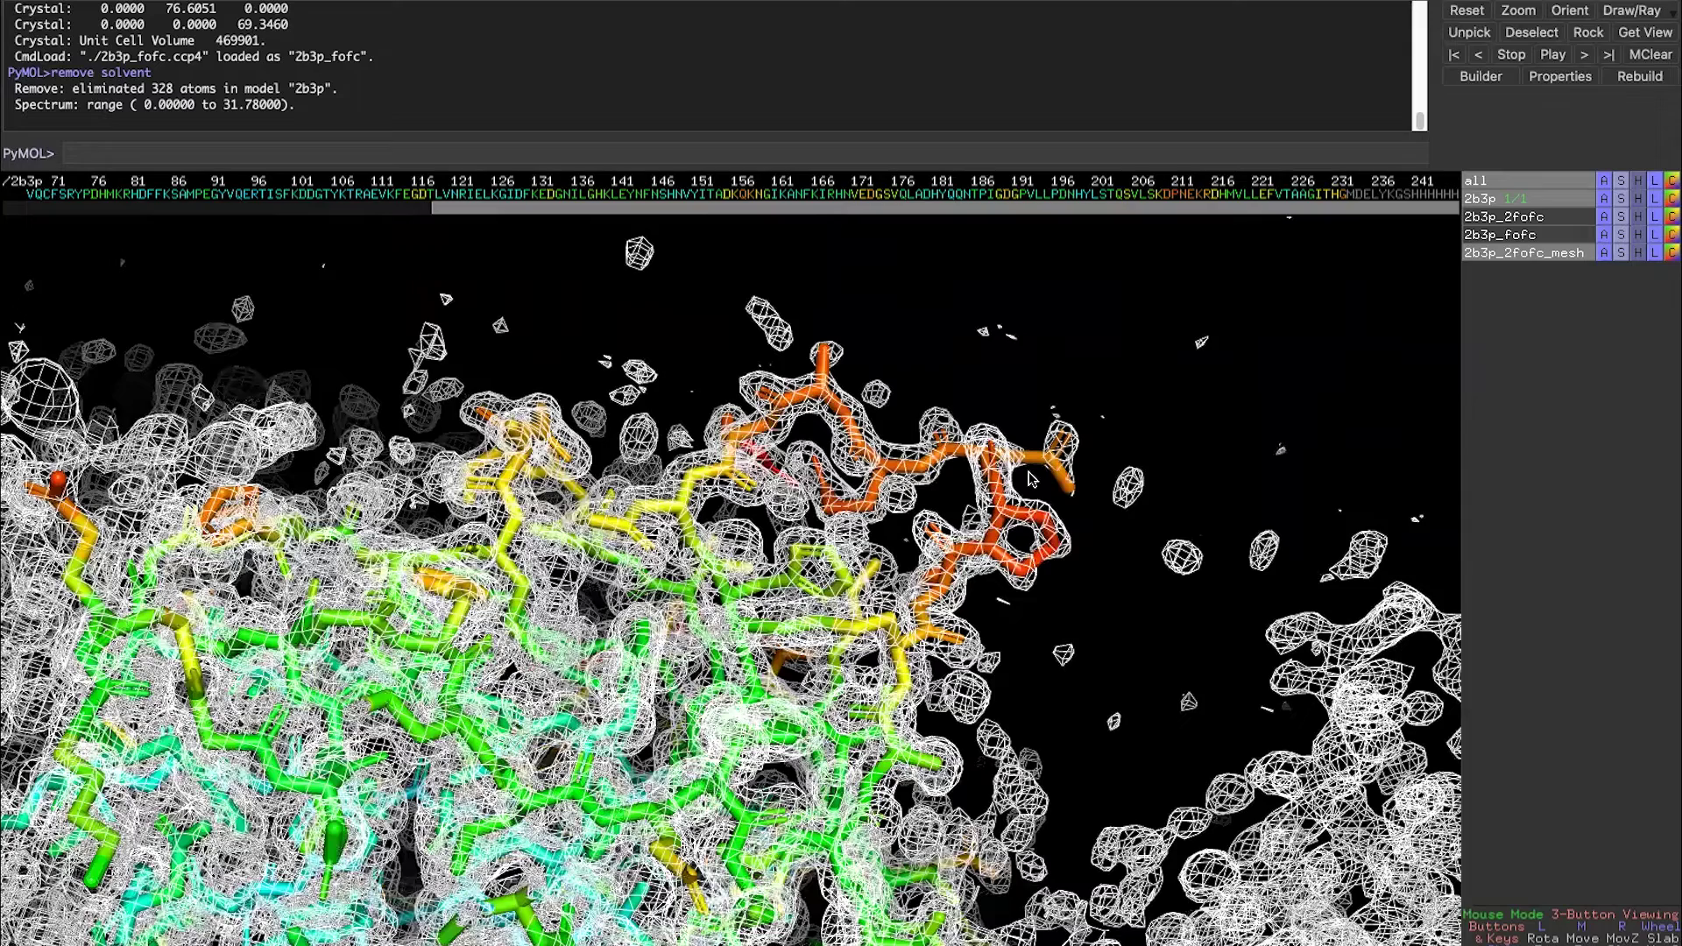
pyautogui.scroll(-1, 1029, 477)
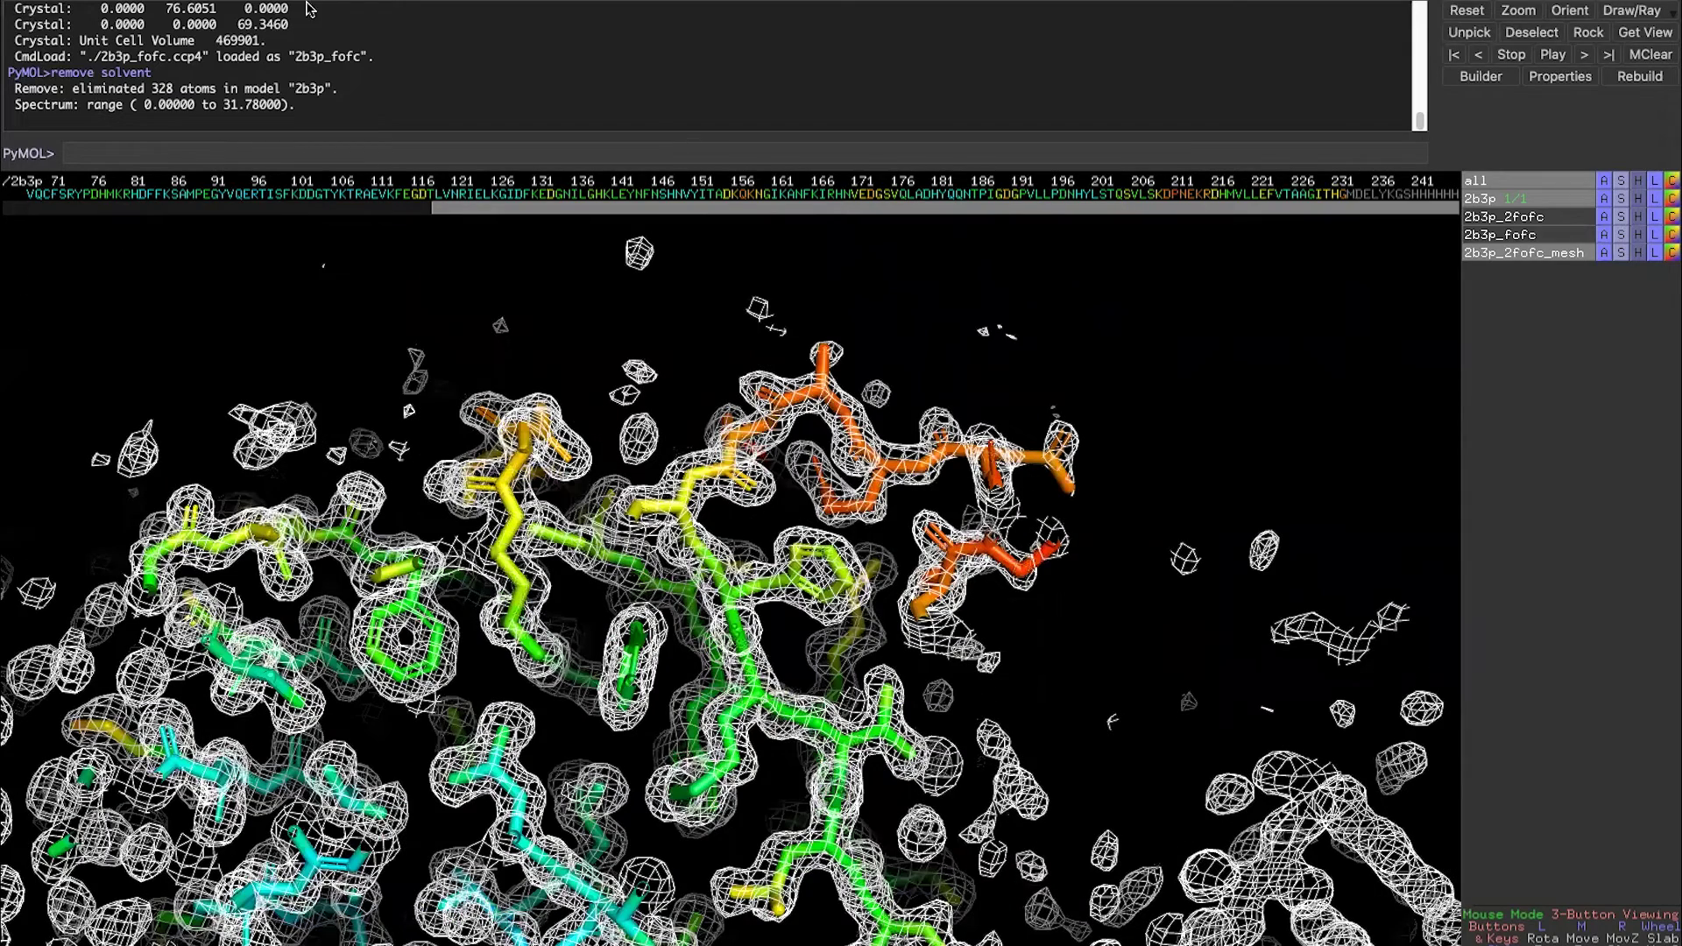
pyautogui.moveTo(347, 3)
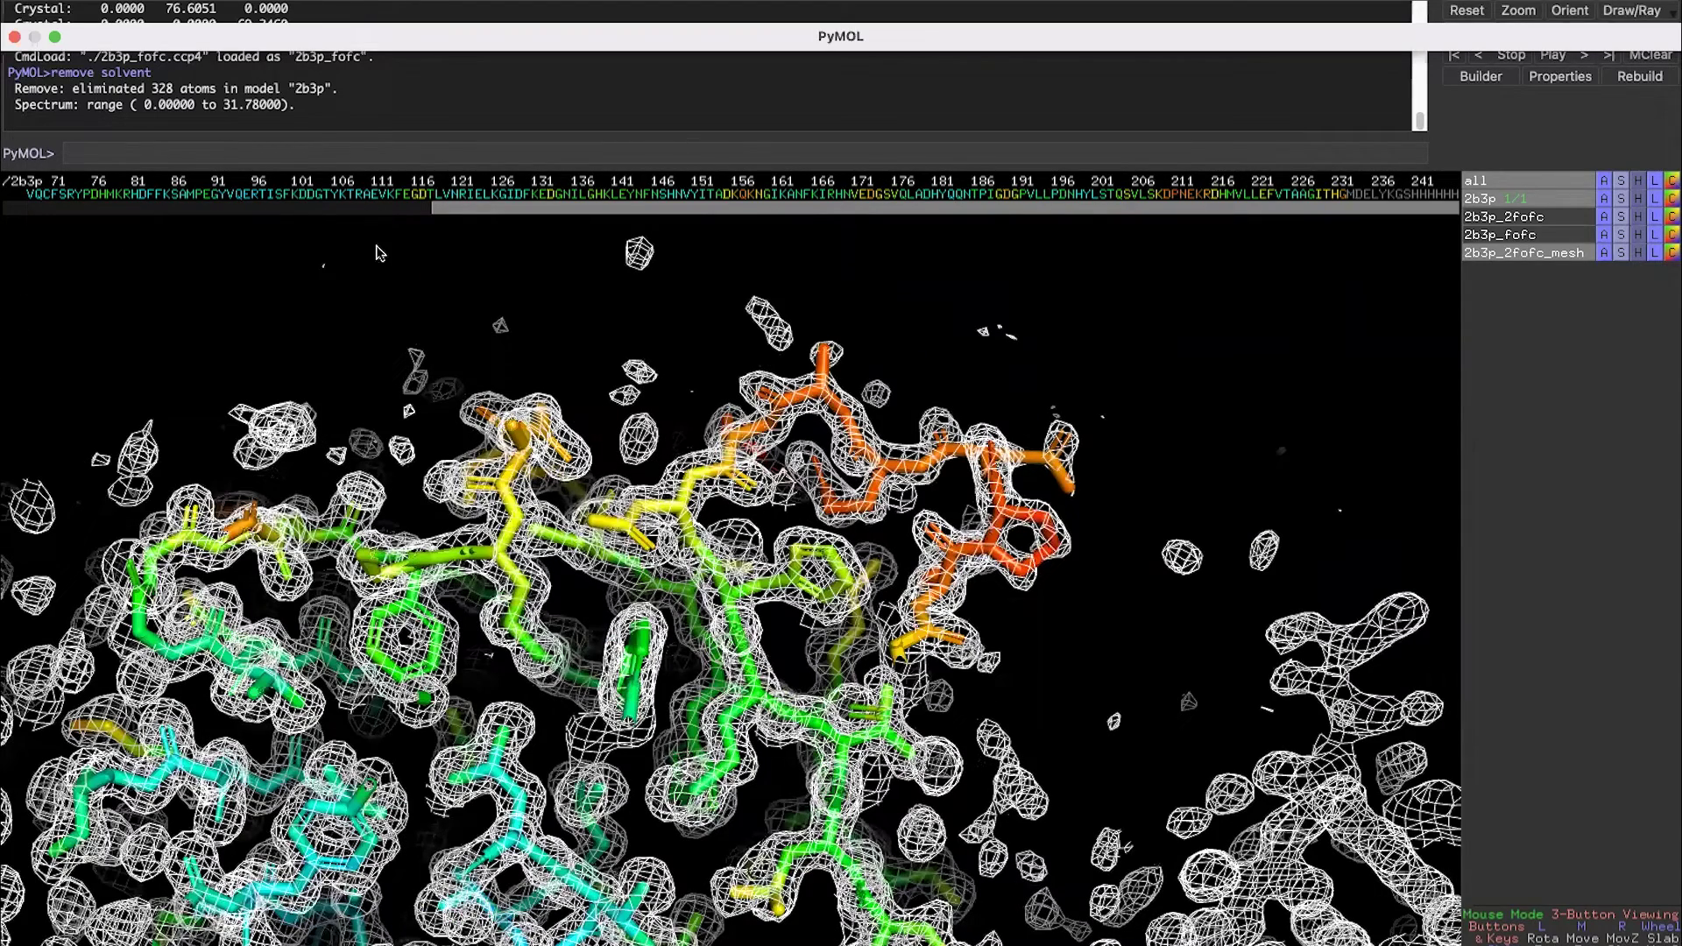
pyautogui.click(328, 9)
pyautogui.moveTo(386, 271)
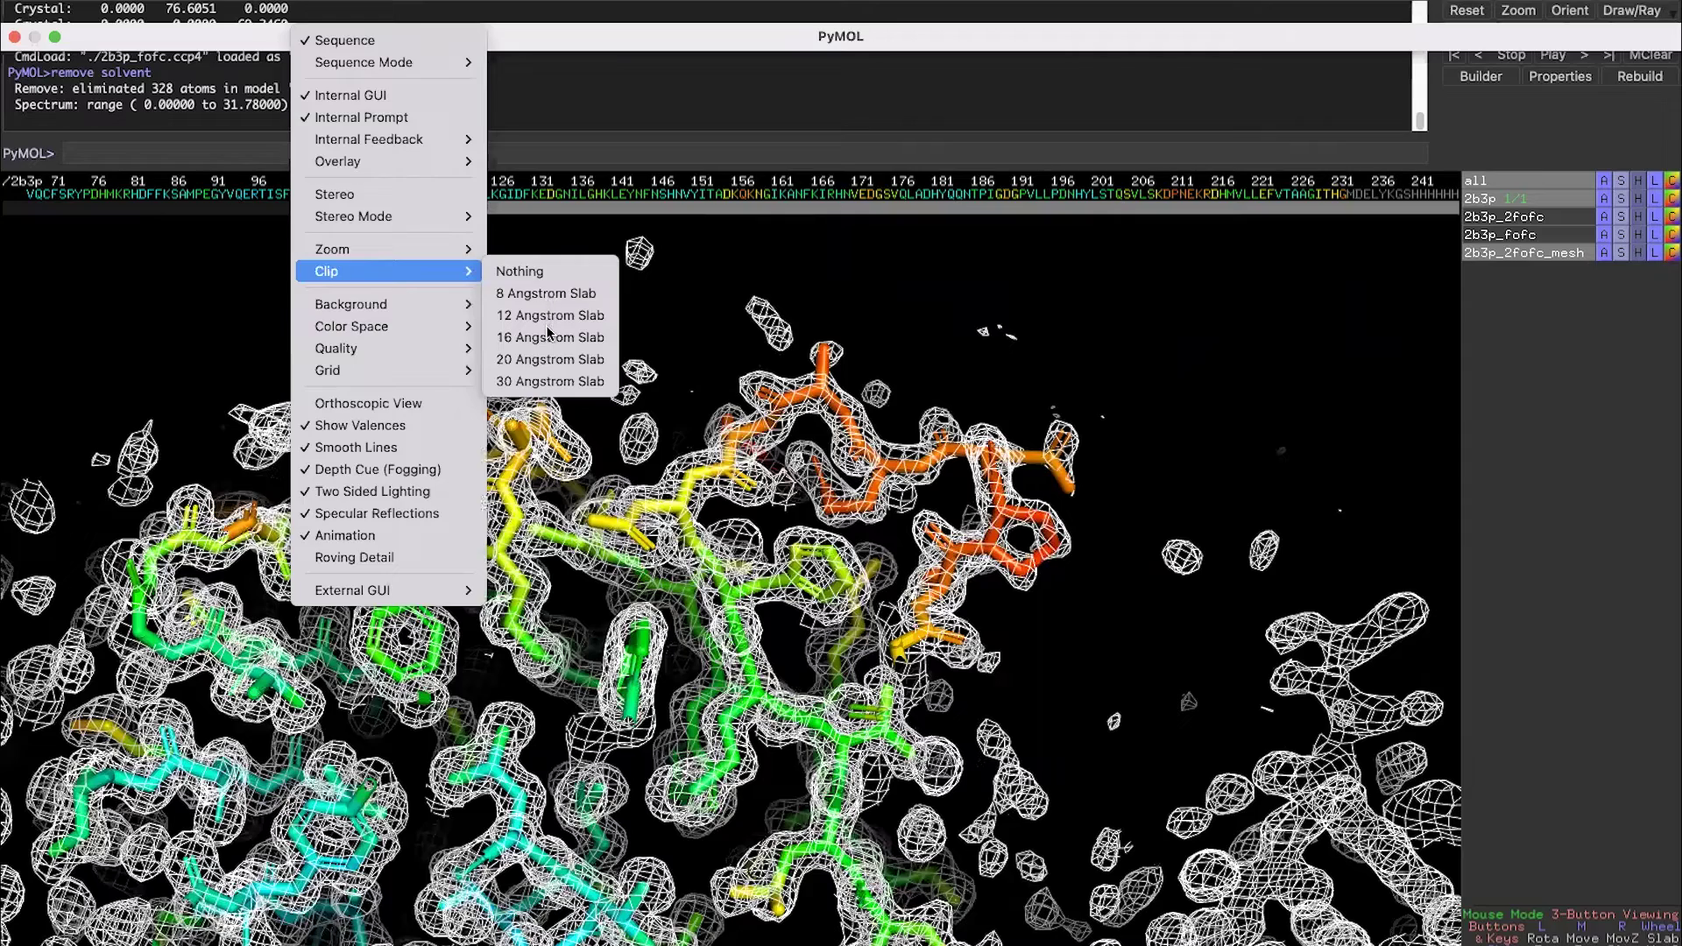
pyautogui.click(1109, 302)
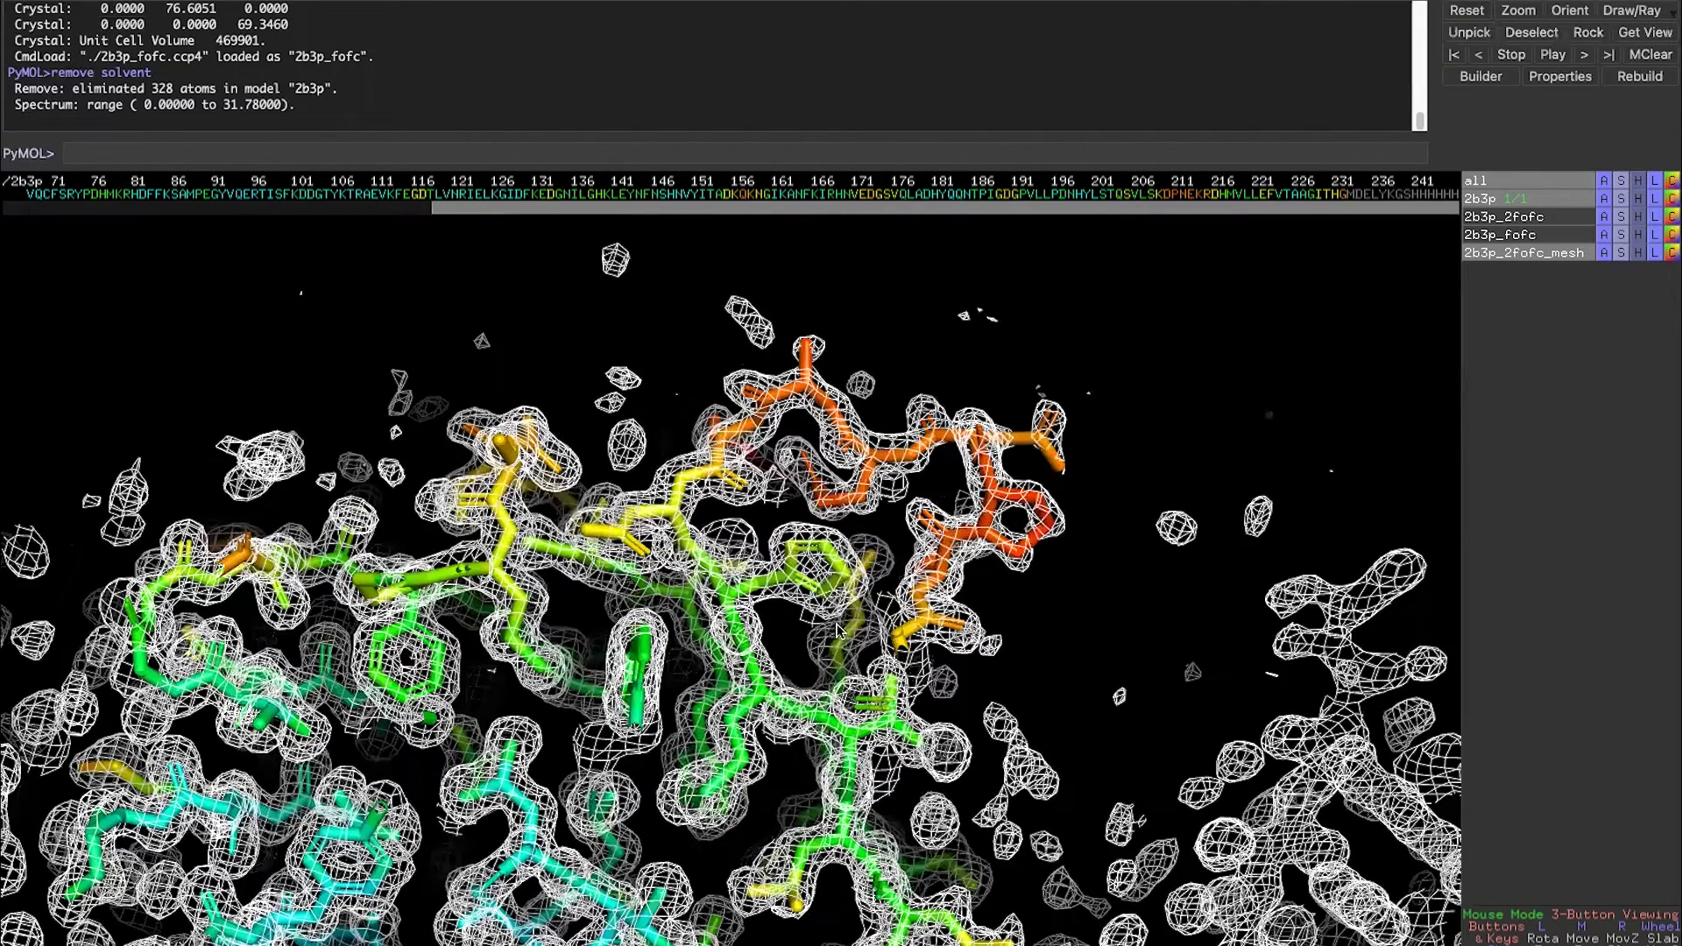
# Rotate and zoom to examine the white mesh around the sticks from several angles.
pyautogui.moveTo(1021, 488); pyautogui.dragTo(981, 523)
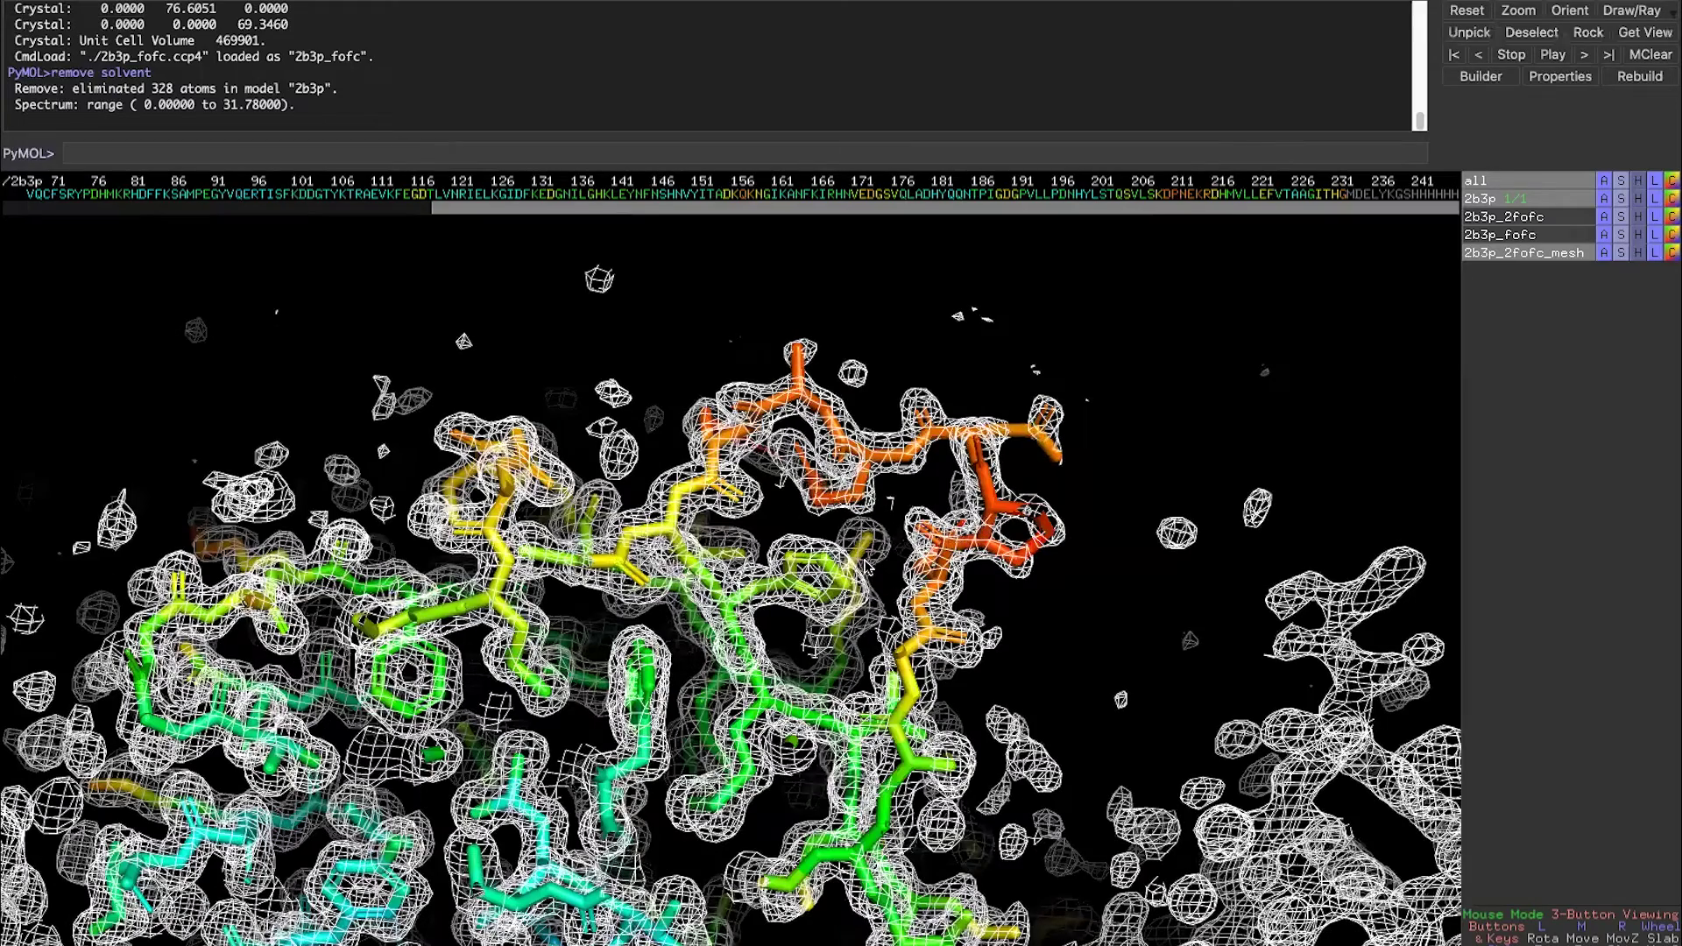
pyautogui.moveTo(865, 568); pyautogui.dragTo(678, 788, button='right')
pyautogui.moveTo(694, 706); pyautogui.dragTo(711, 528)
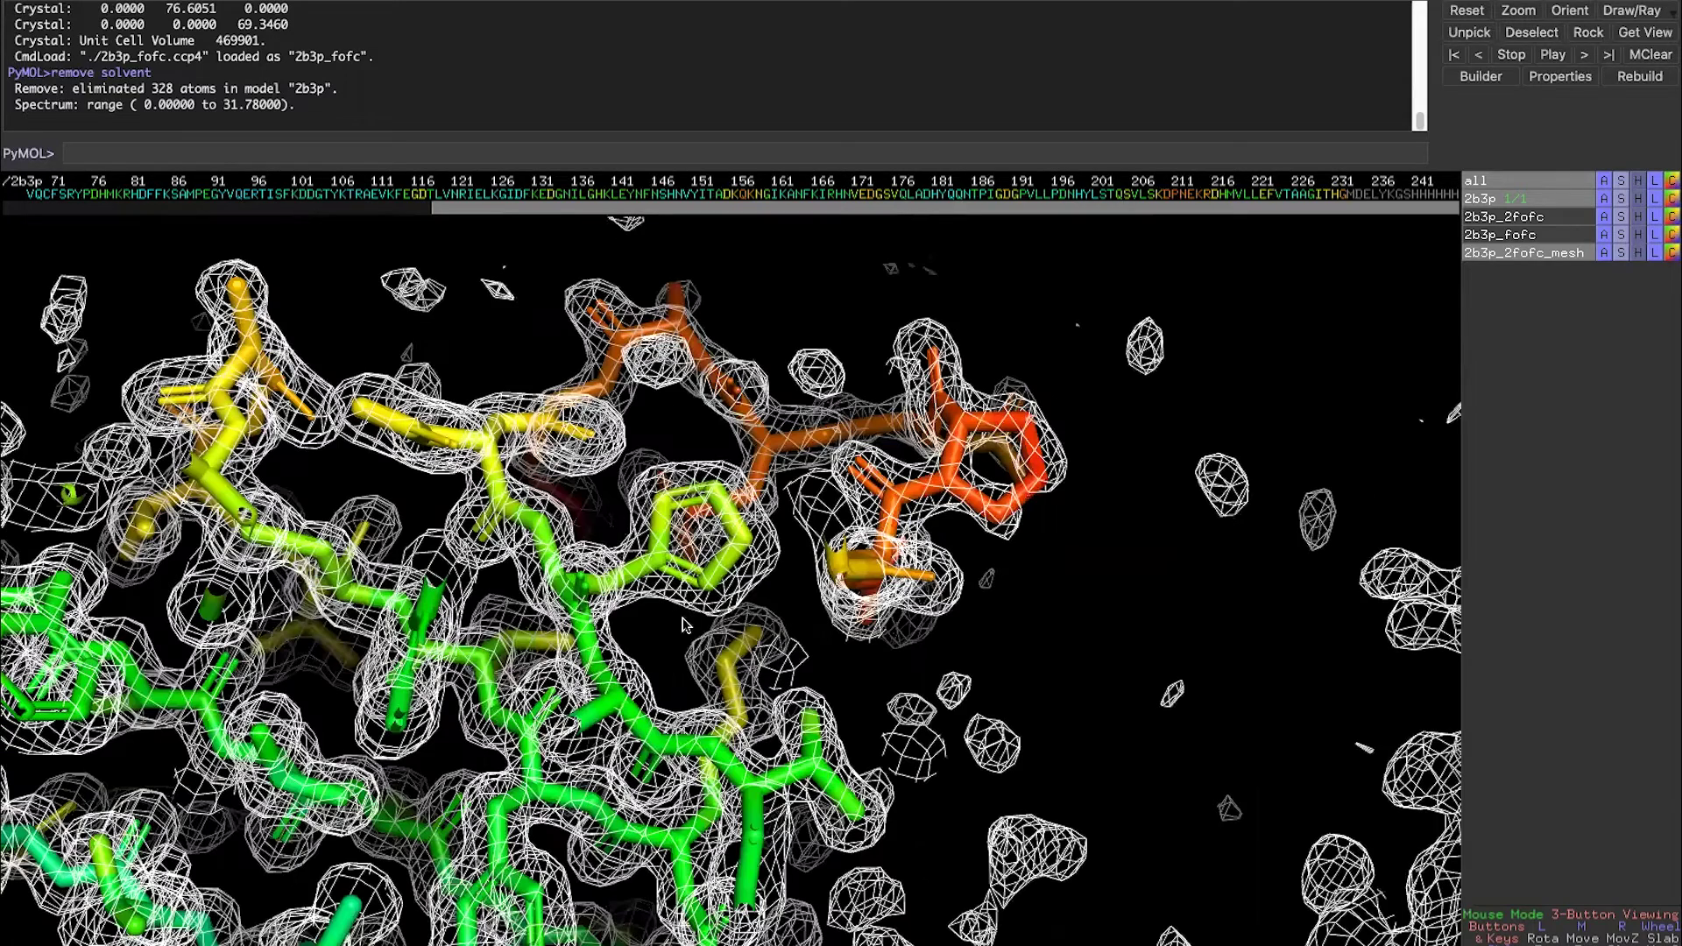
pyautogui.moveTo(972, 474); pyautogui.dragTo(1049, 578)
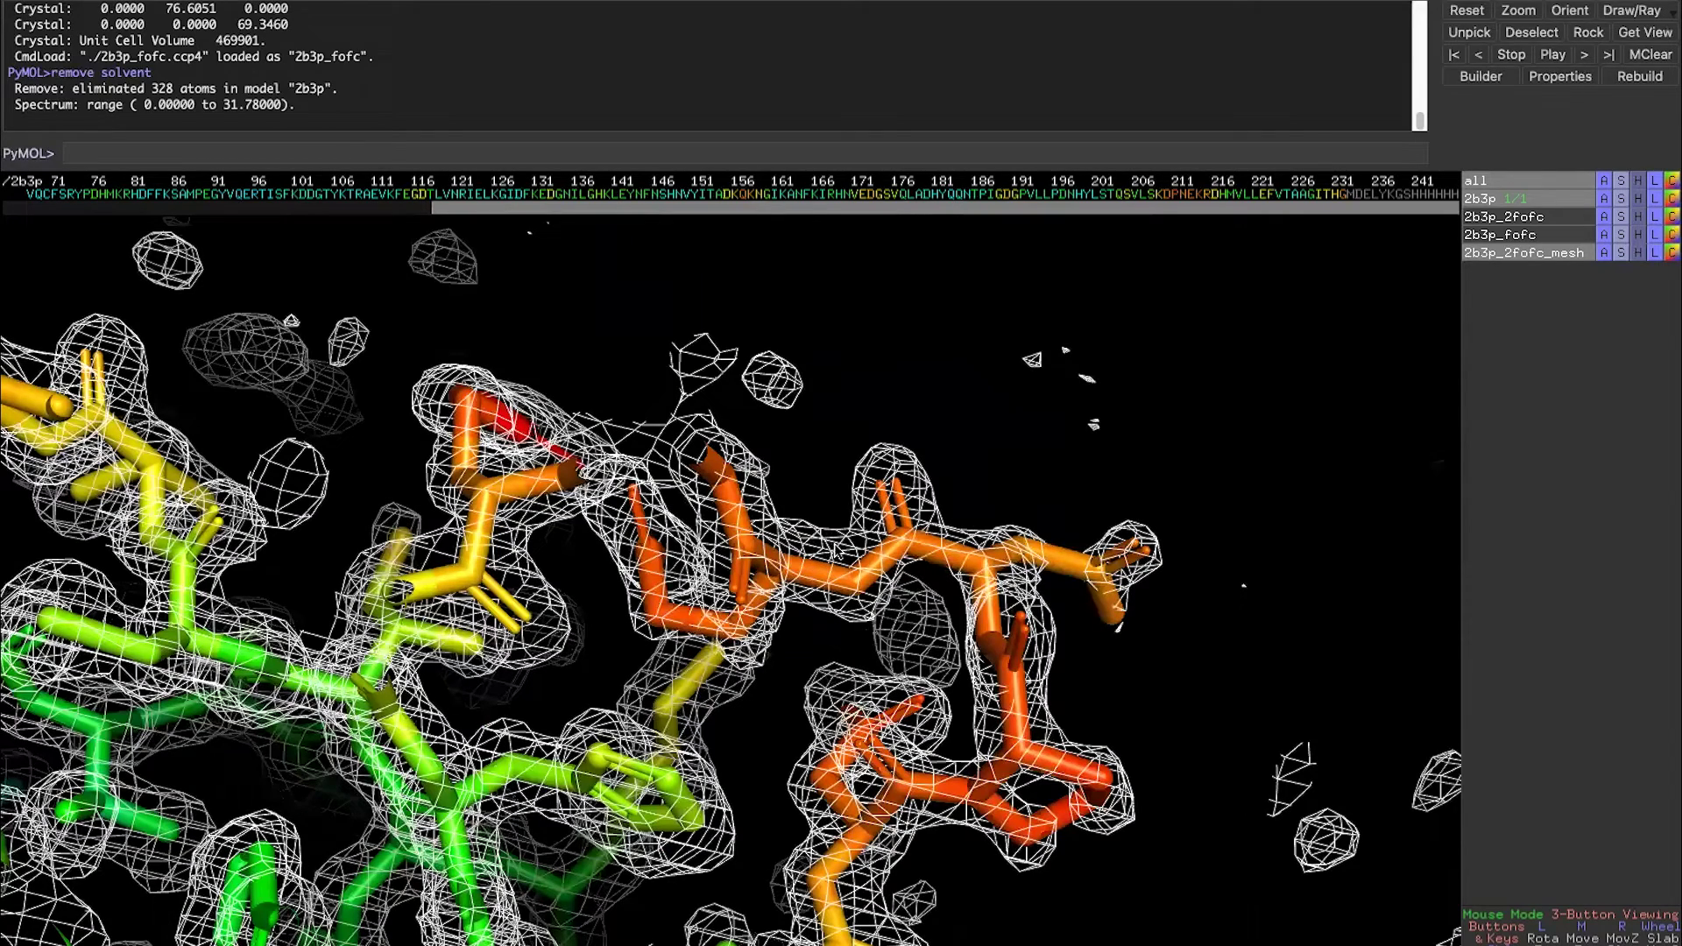
pyautogui.moveTo(1176, 588); pyautogui.dragTo(961, 631)
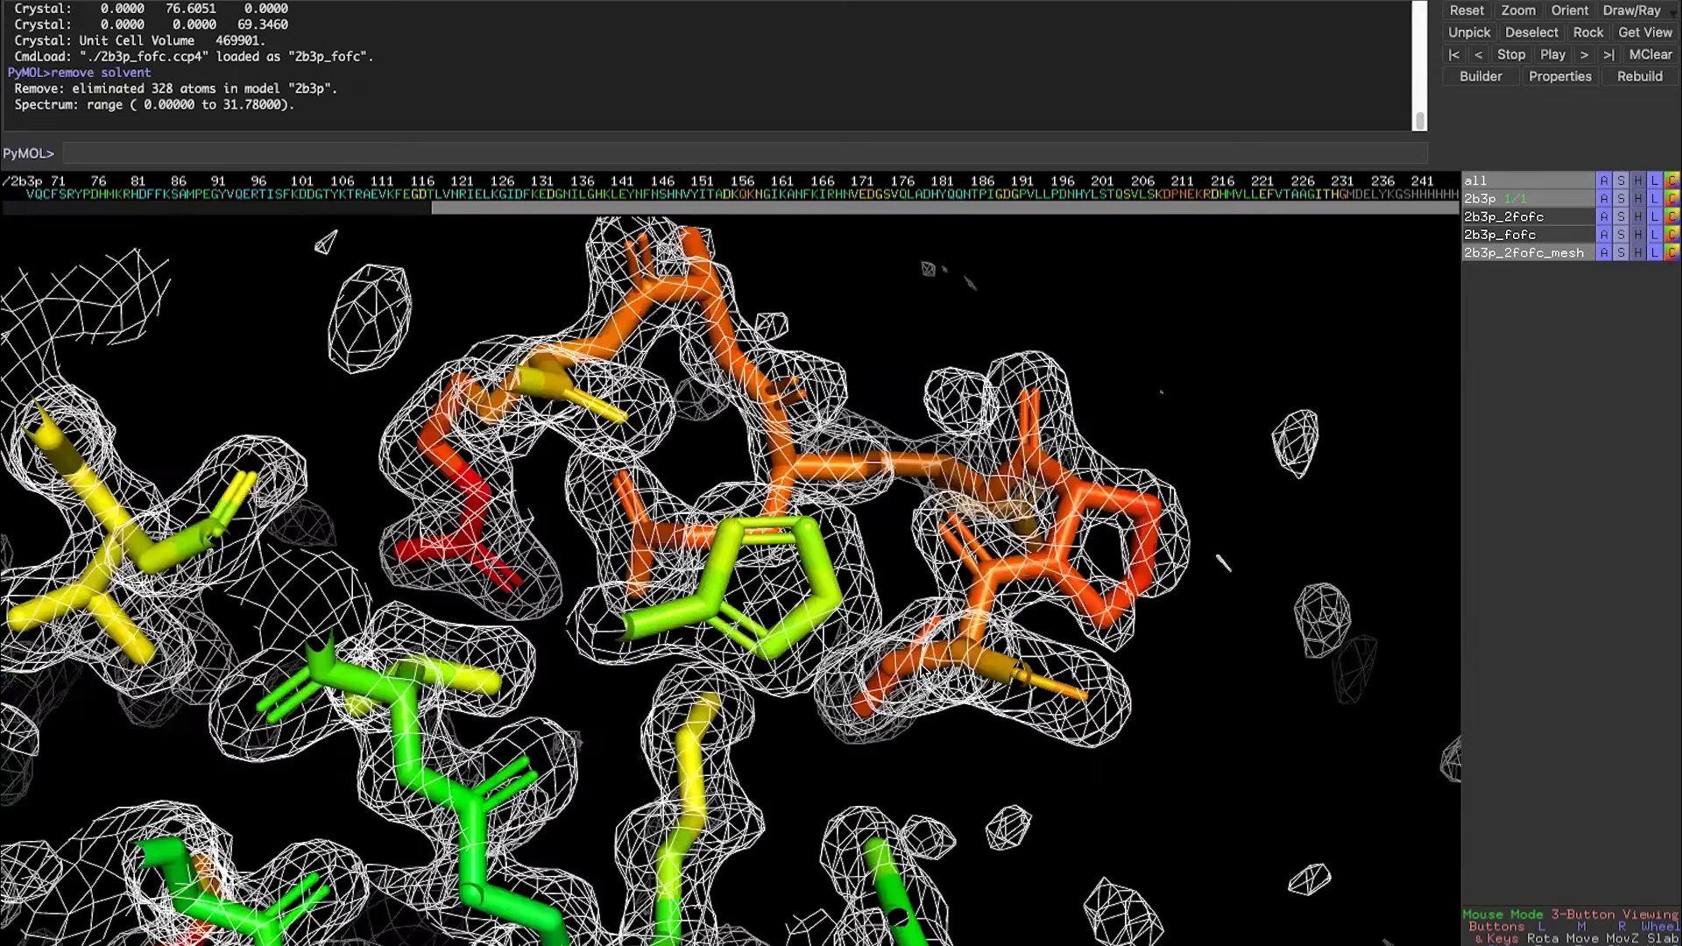
pyautogui.moveTo(1165, 532); pyautogui.dragTo(1107, 544)
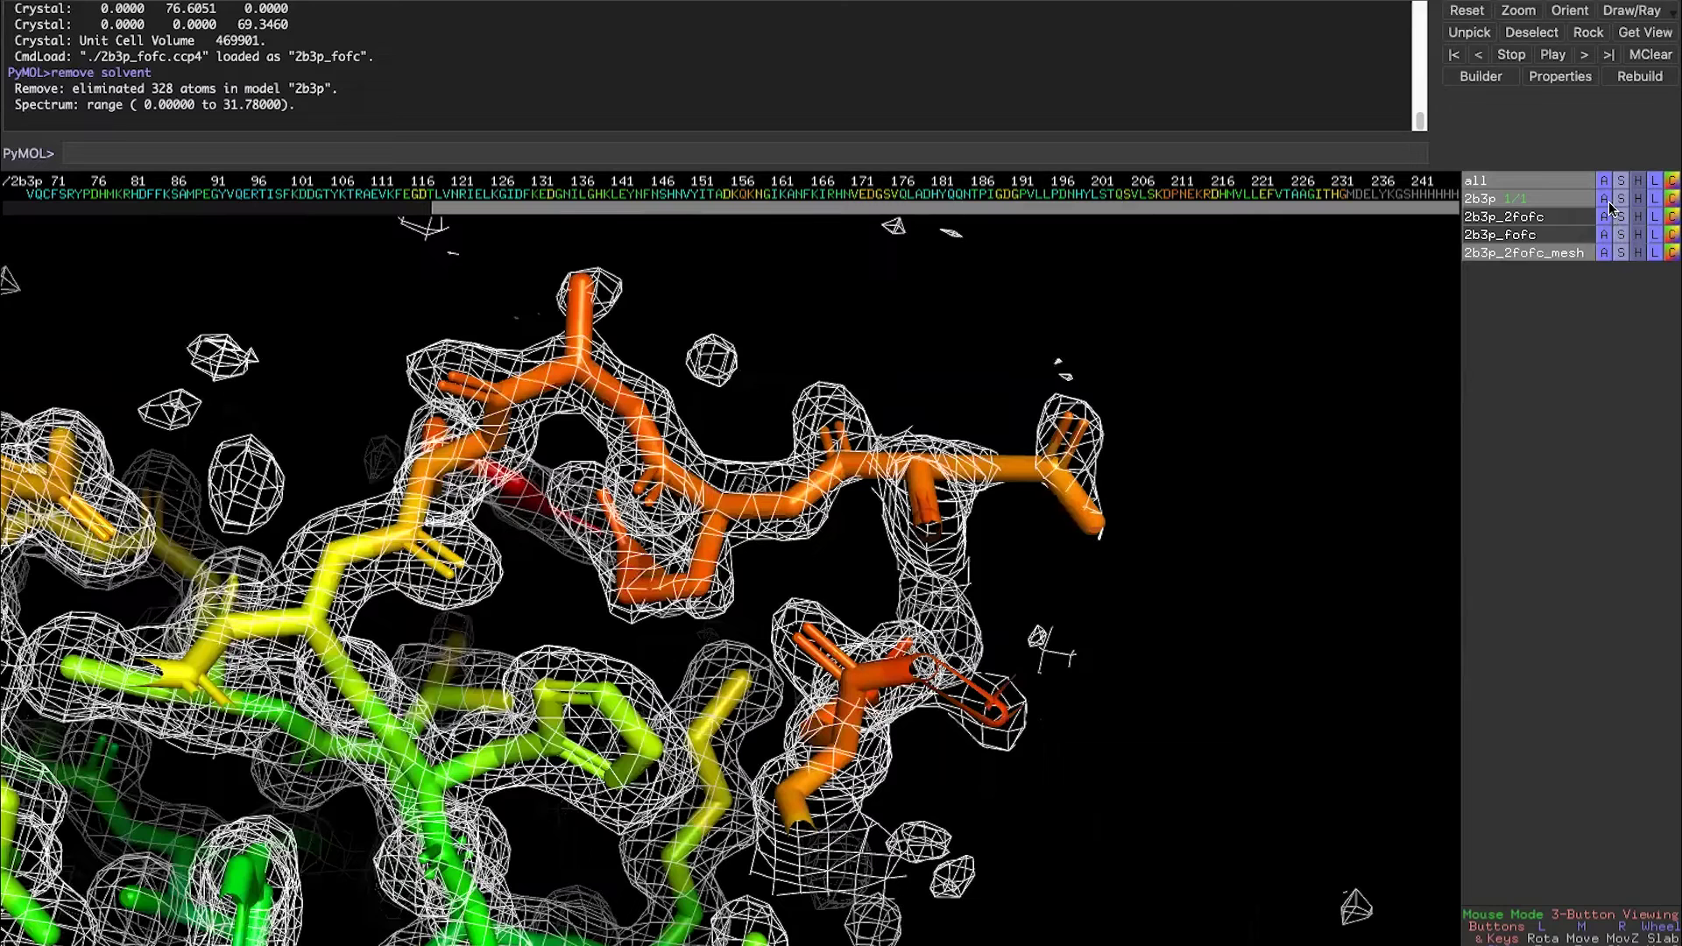
# Contour 2b3p_2fofc_mesh at level 5.0, then at 3.0.
pyautogui.click(1609, 198)
pyautogui.click(1494, 308)
pyautogui.click(1605, 254)
pyautogui.moveTo(1612, 275)
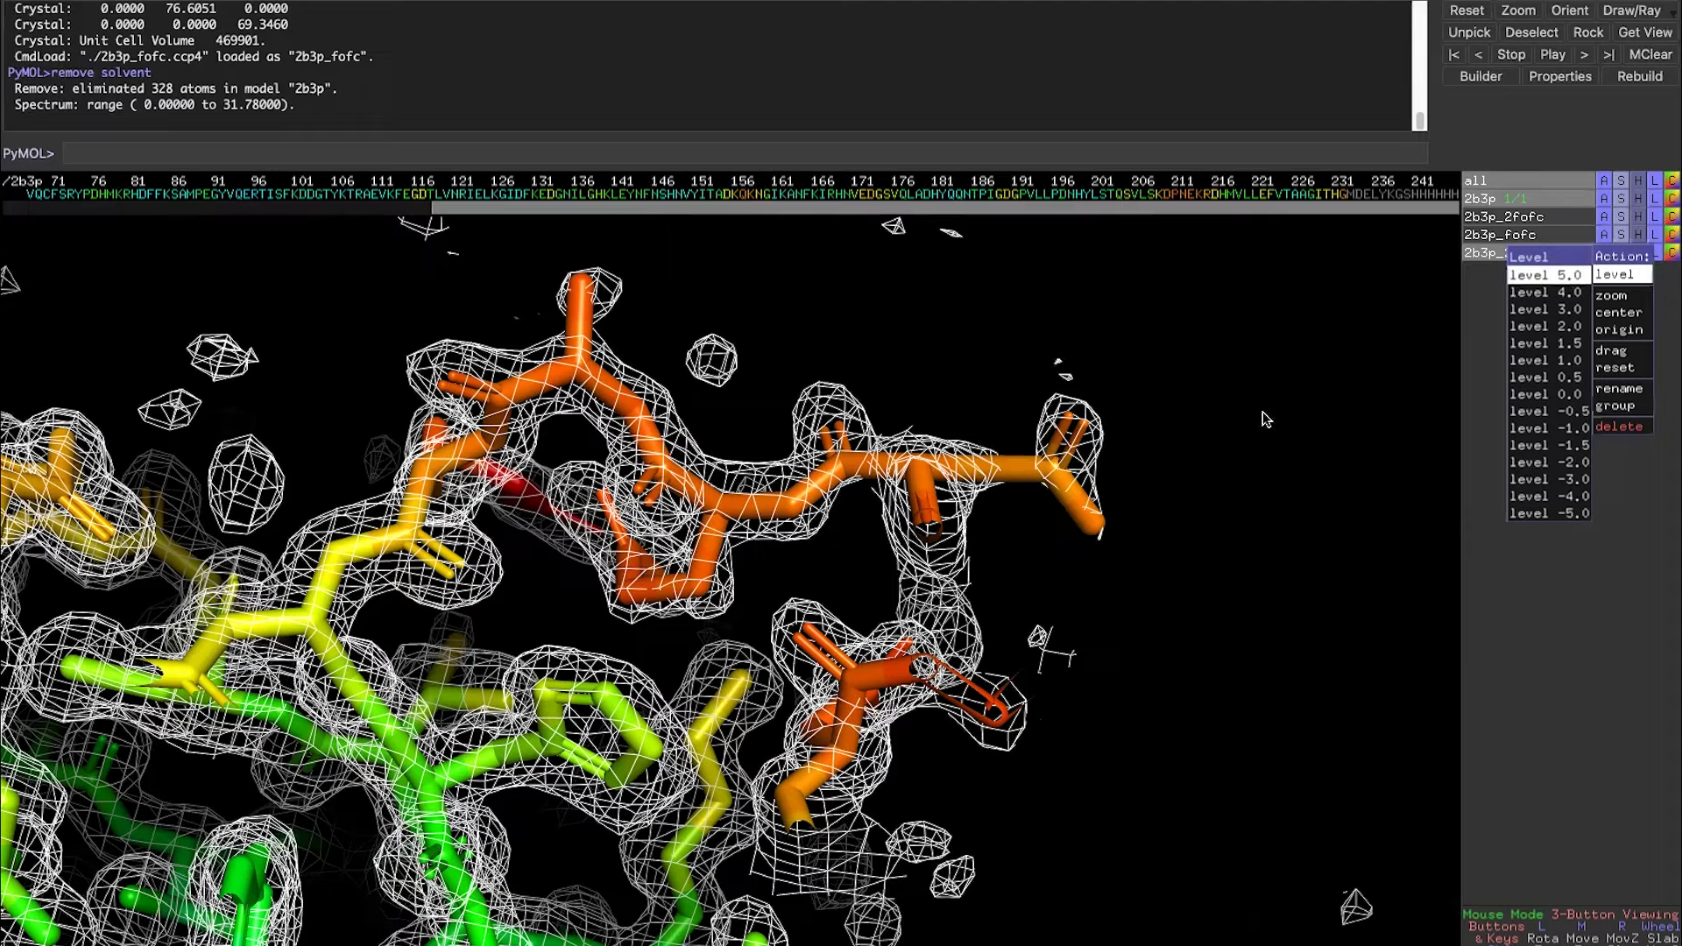
pyautogui.click(1546, 275)
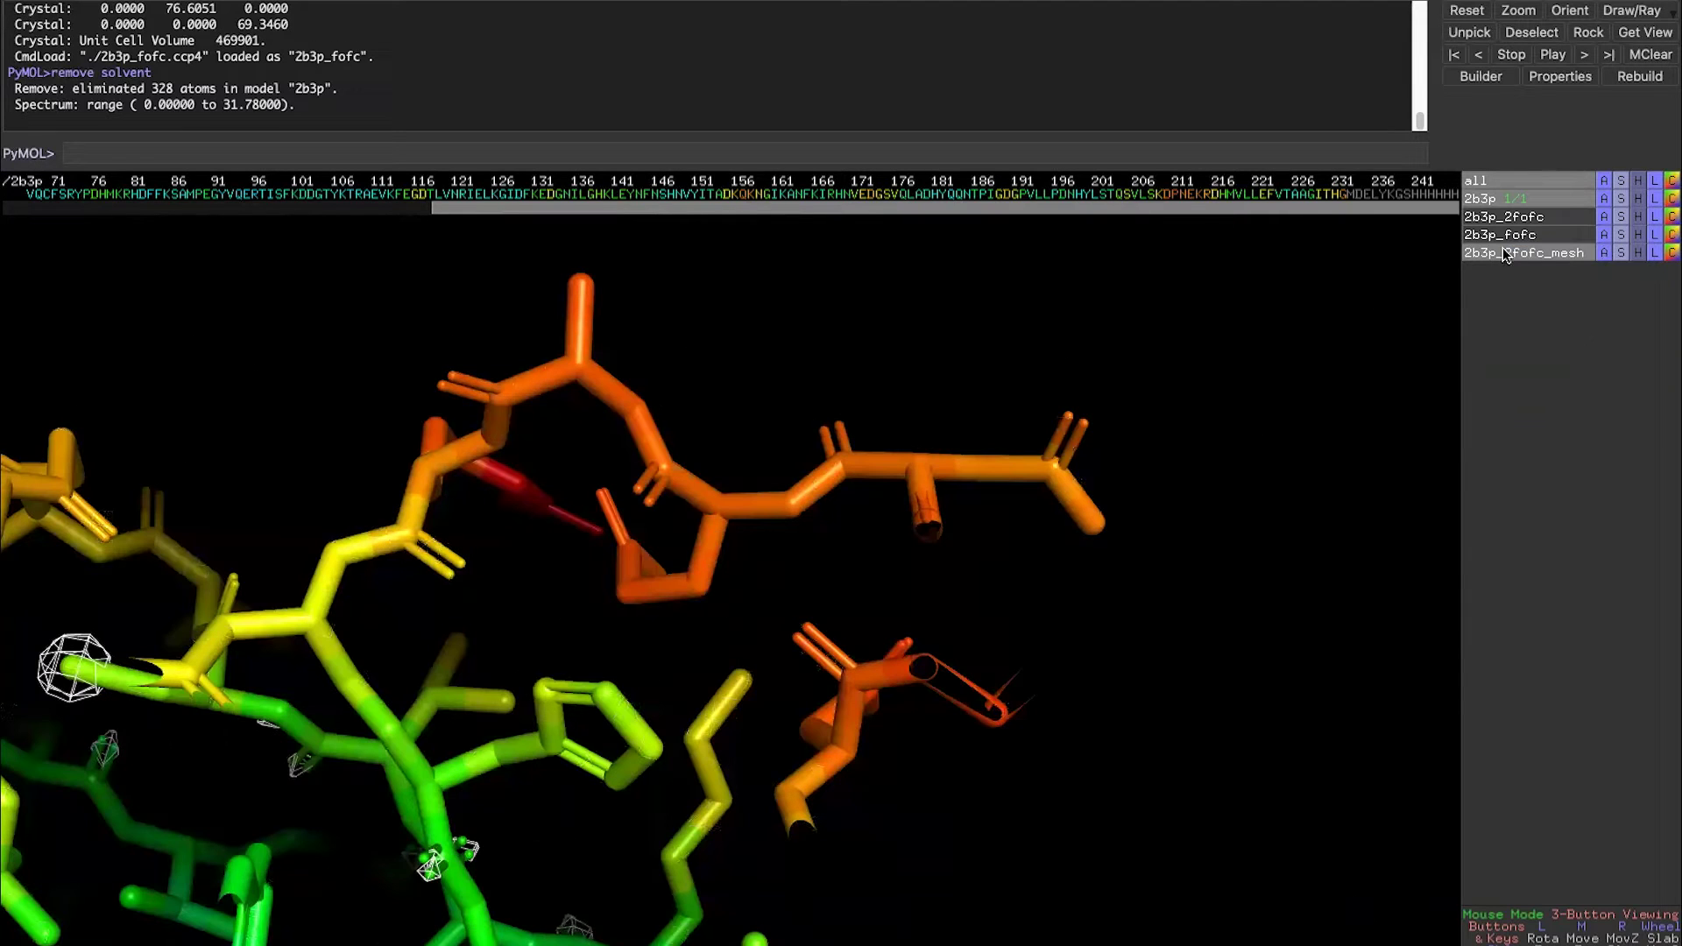
pyautogui.click(1604, 254)
pyautogui.moveTo(1609, 278)
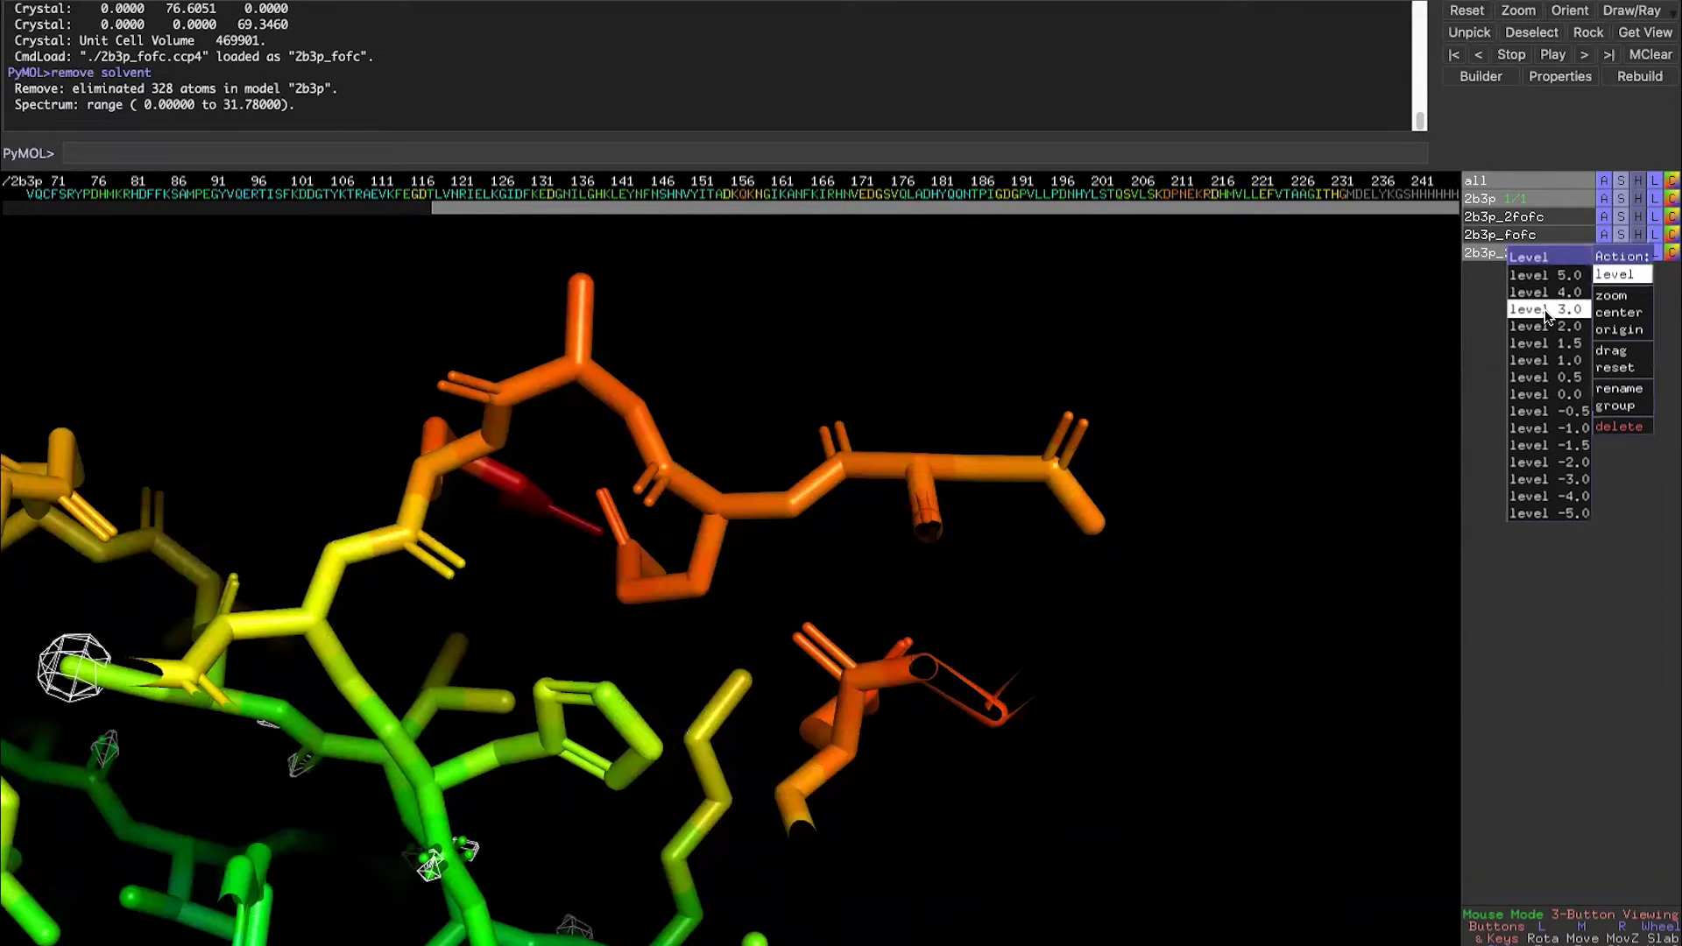
pyautogui.click(1547, 317)
pyautogui.moveTo(801, 440)
pyautogui.mouseDown()
pyautogui.moveTo(823, 414)
pyautogui.moveTo(777, 429)
pyautogui.mouseUp()
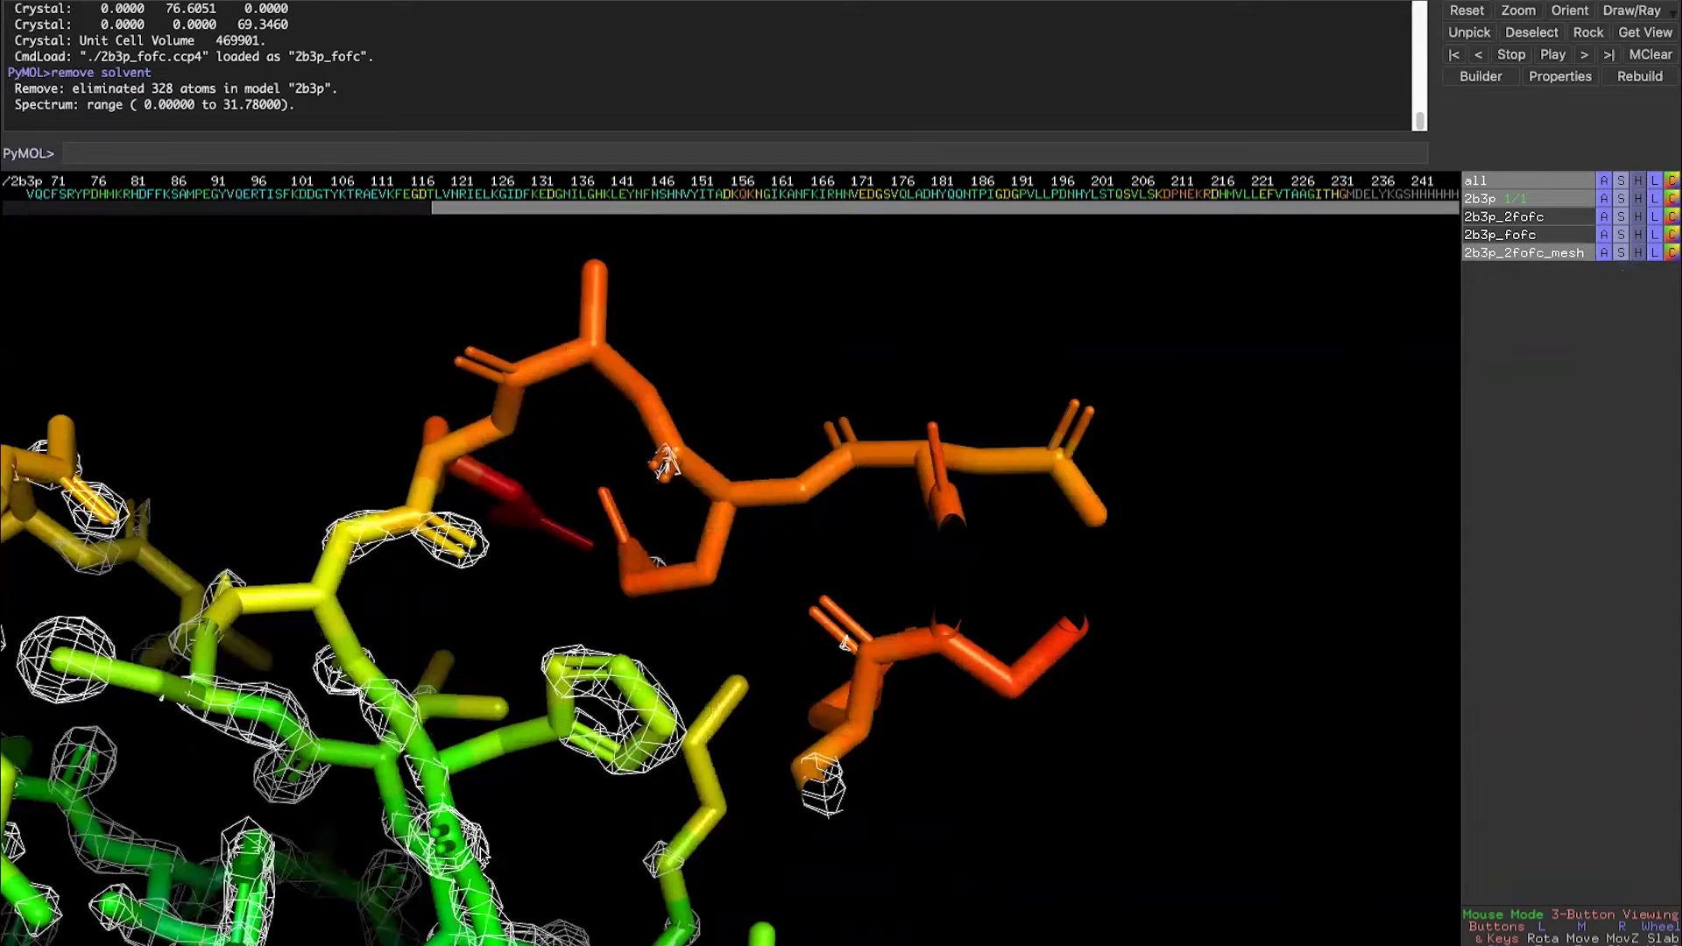
# Re-contour the 2Fo-Fc mesh at level 1.5 and rotate to inspect it.
pyautogui.click(1603, 252)
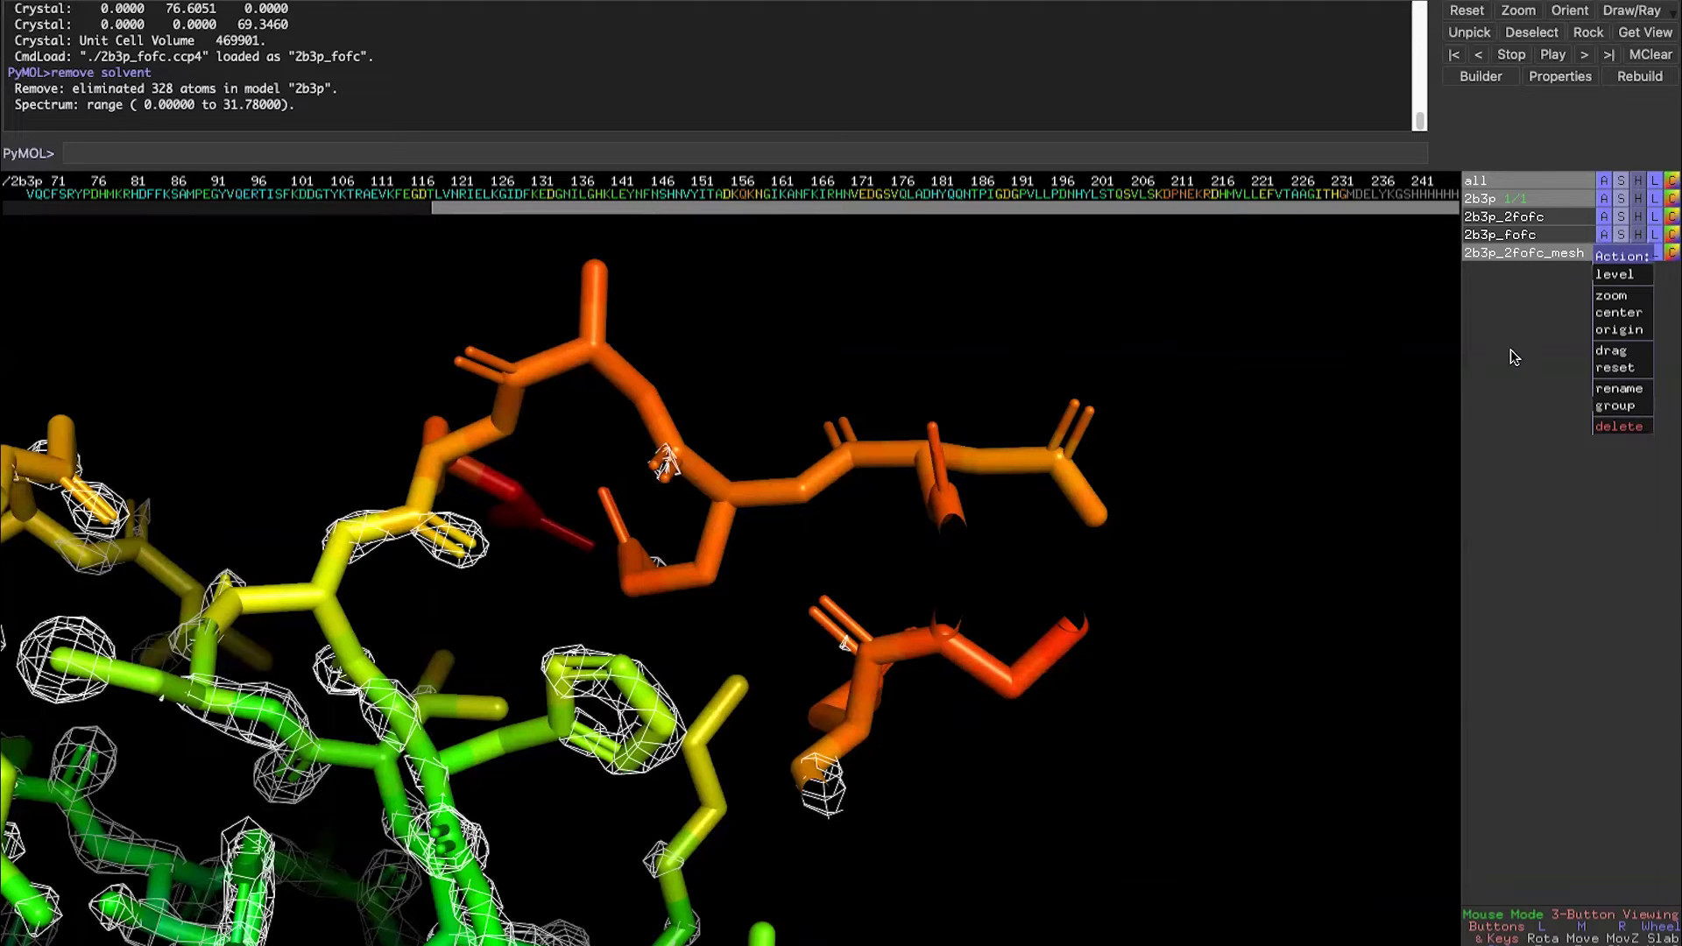
pyautogui.moveTo(1596, 285)
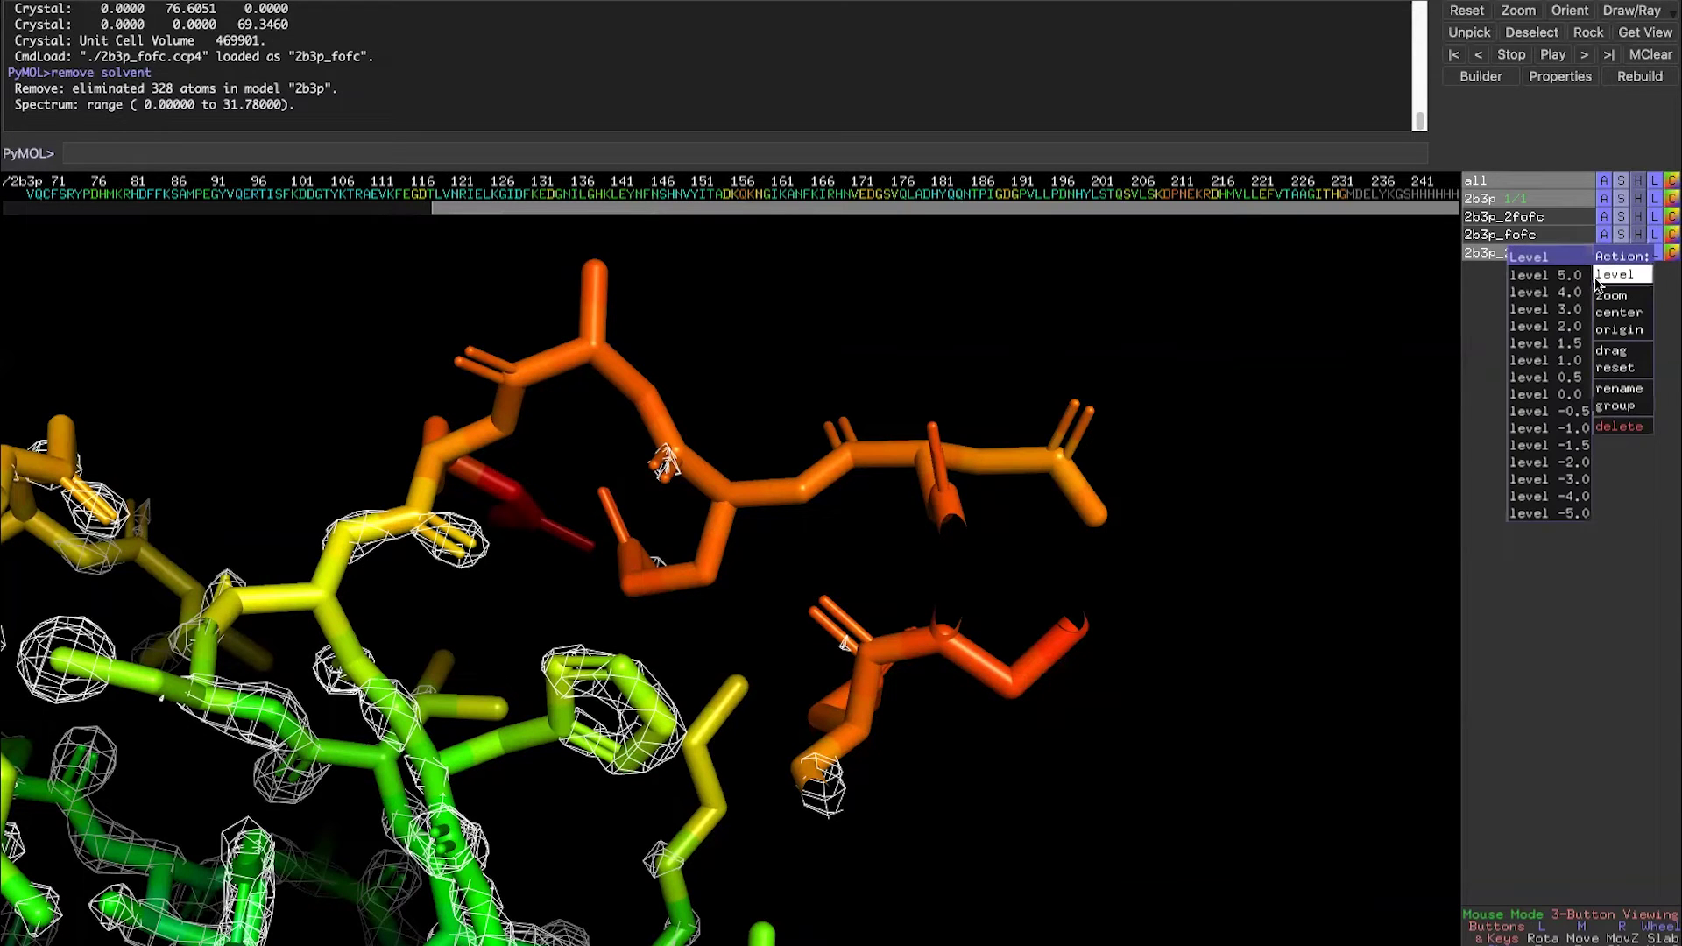
pyautogui.click(1574, 343)
pyautogui.moveTo(763, 465); pyautogui.dragTo(1255, 204)
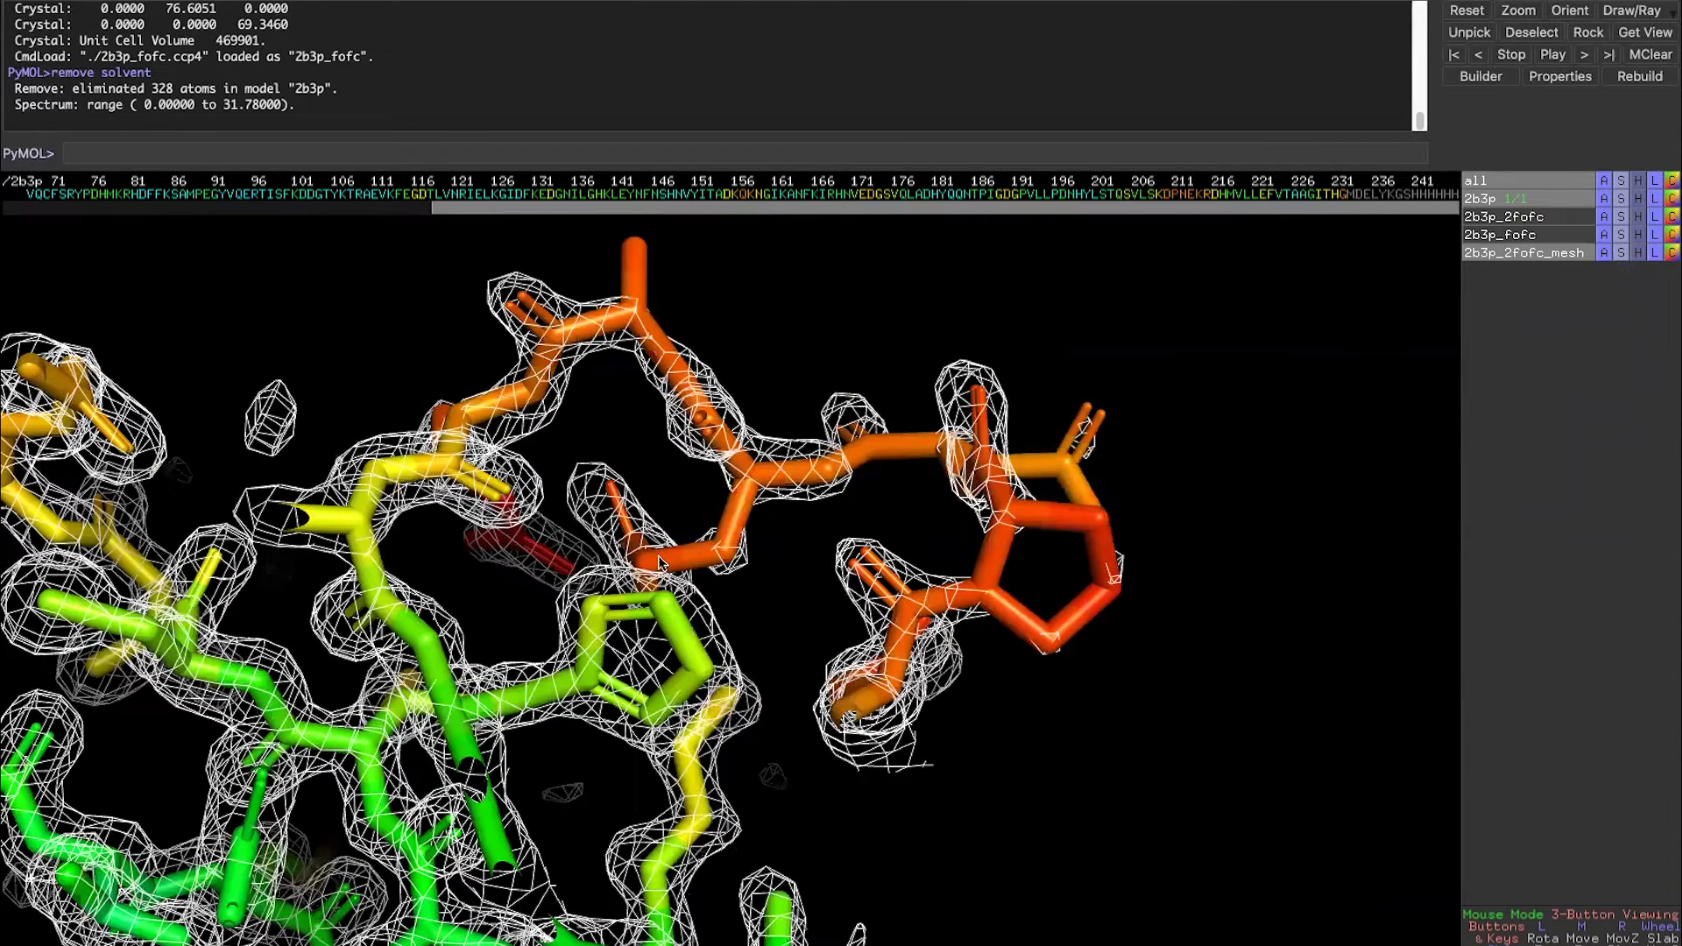
pyautogui.scroll(-1, 822, 339)
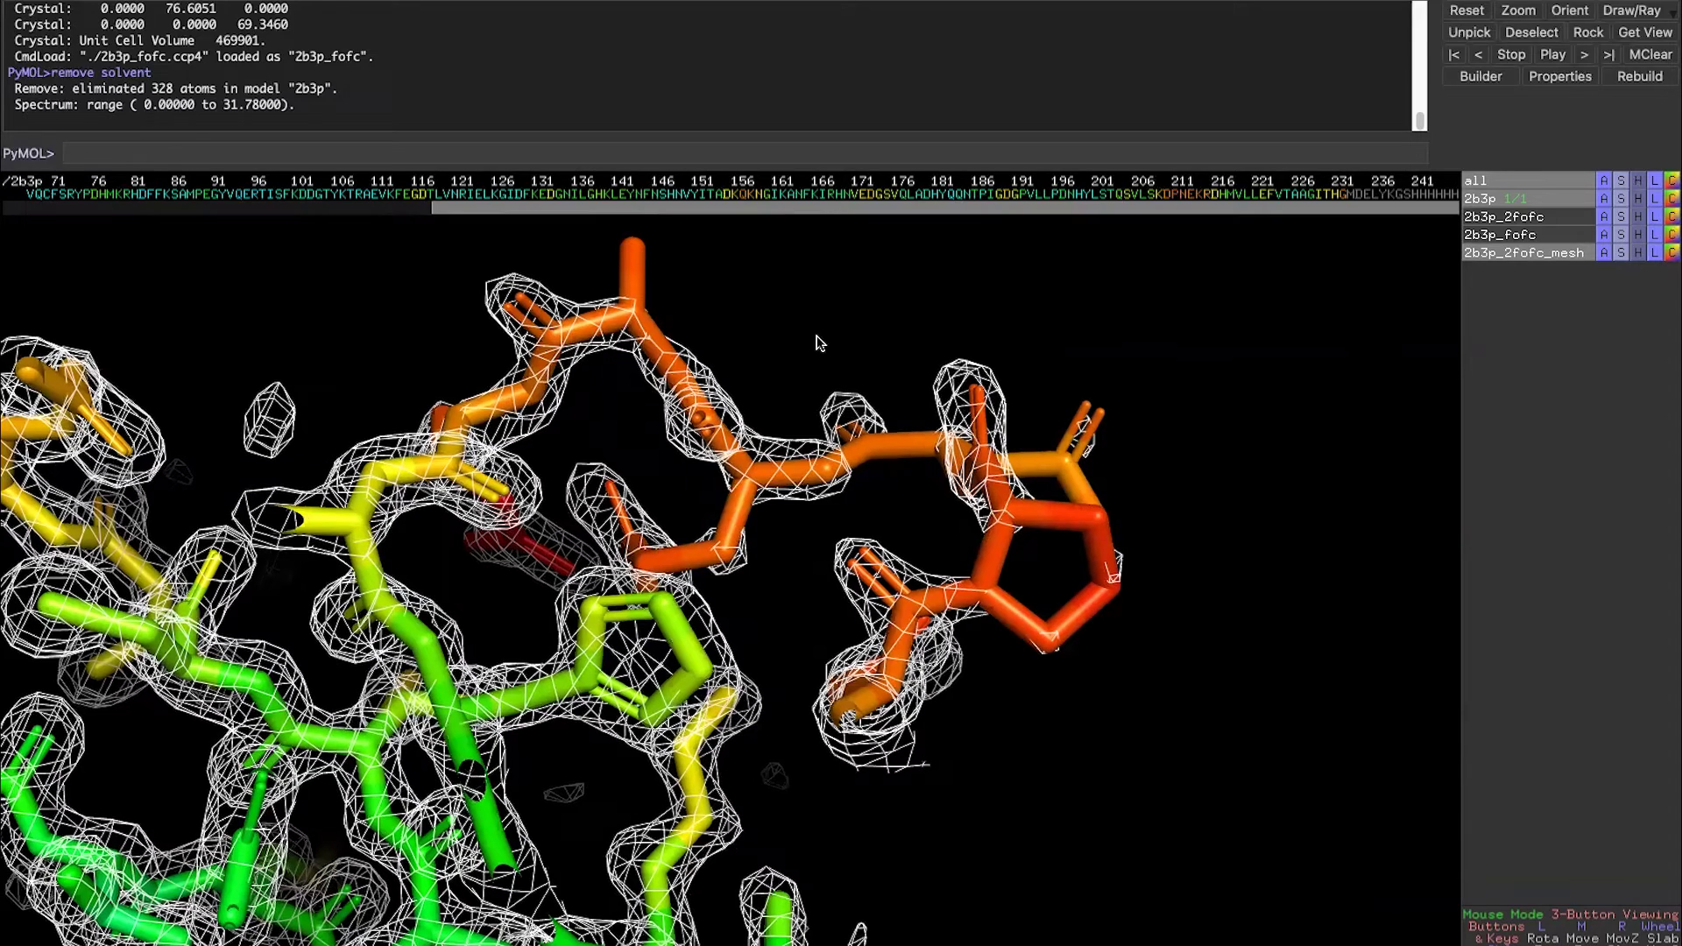
pyautogui.moveTo(701, 459); pyautogui.dragTo(717, 473)
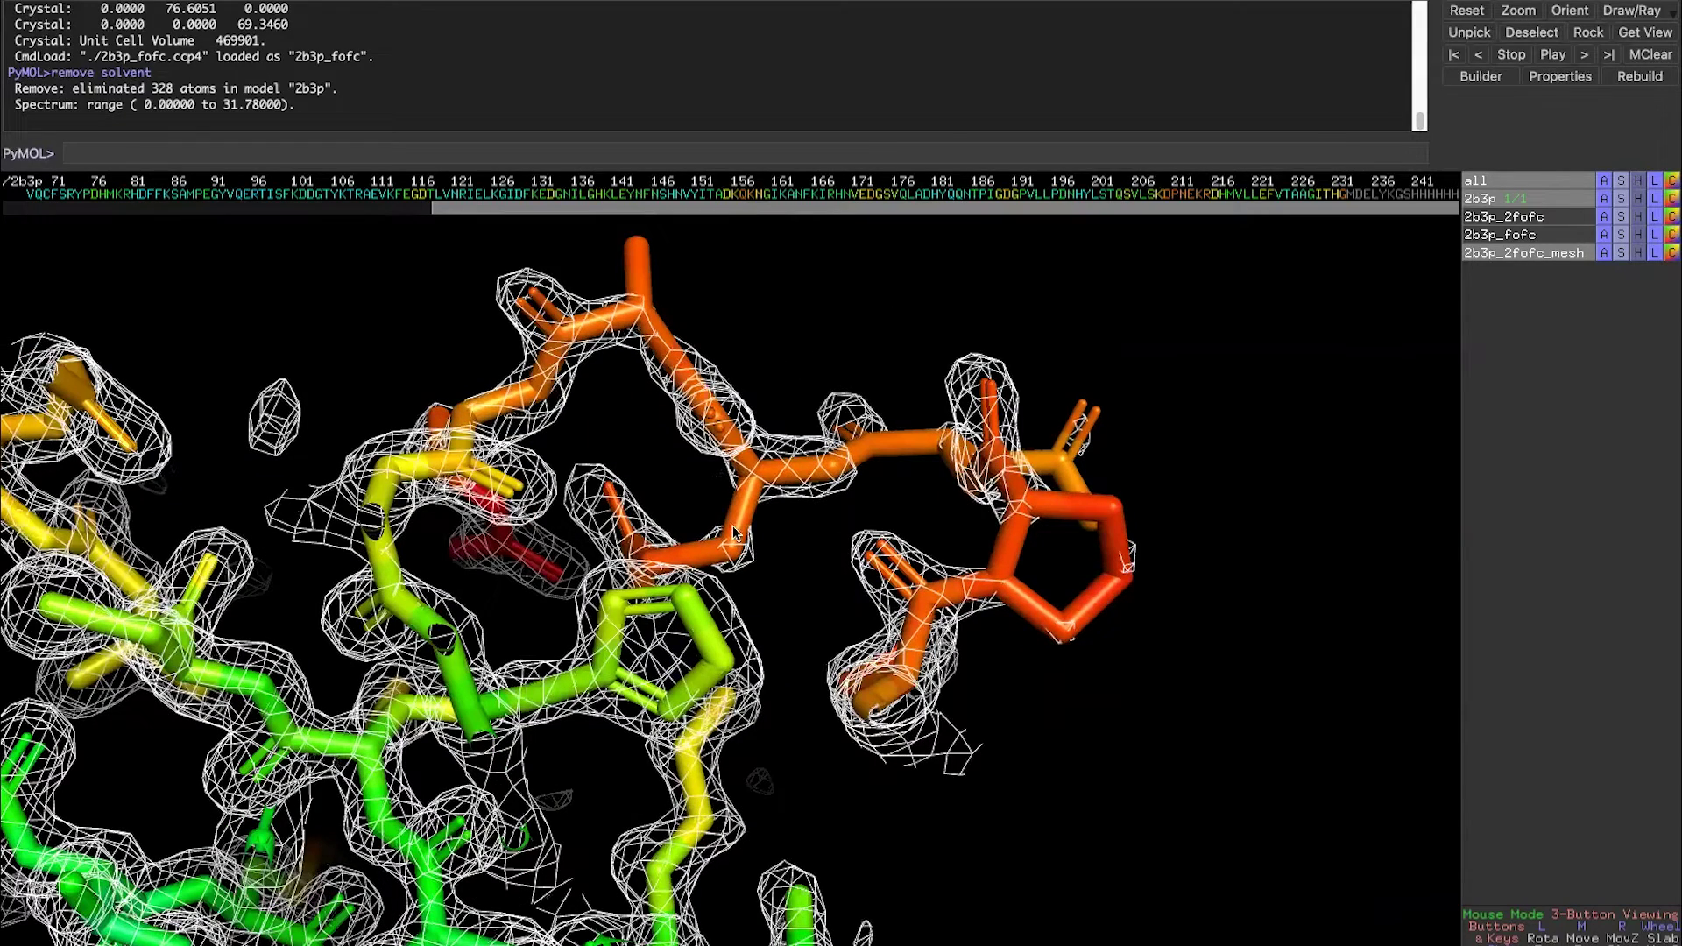
pyautogui.moveTo(733, 528); pyautogui.dragTo(729, 525)
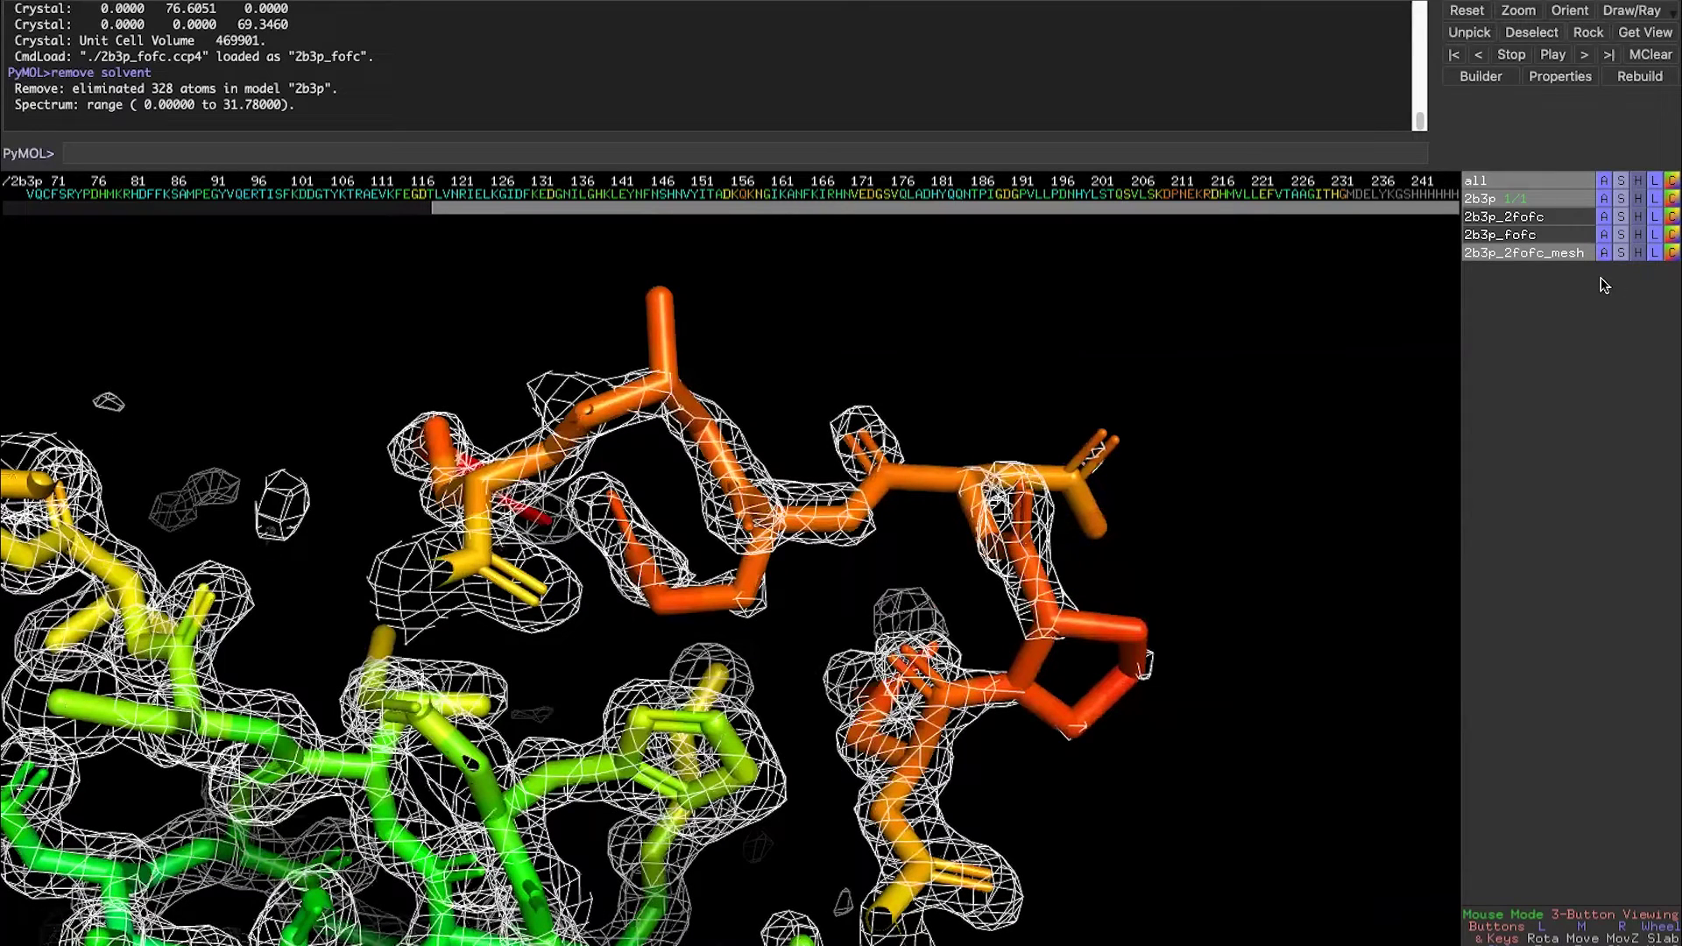
# Set the 2Fo-Fc mesh contour to level 1.0 and check the new view.
pyautogui.click(1603, 253)
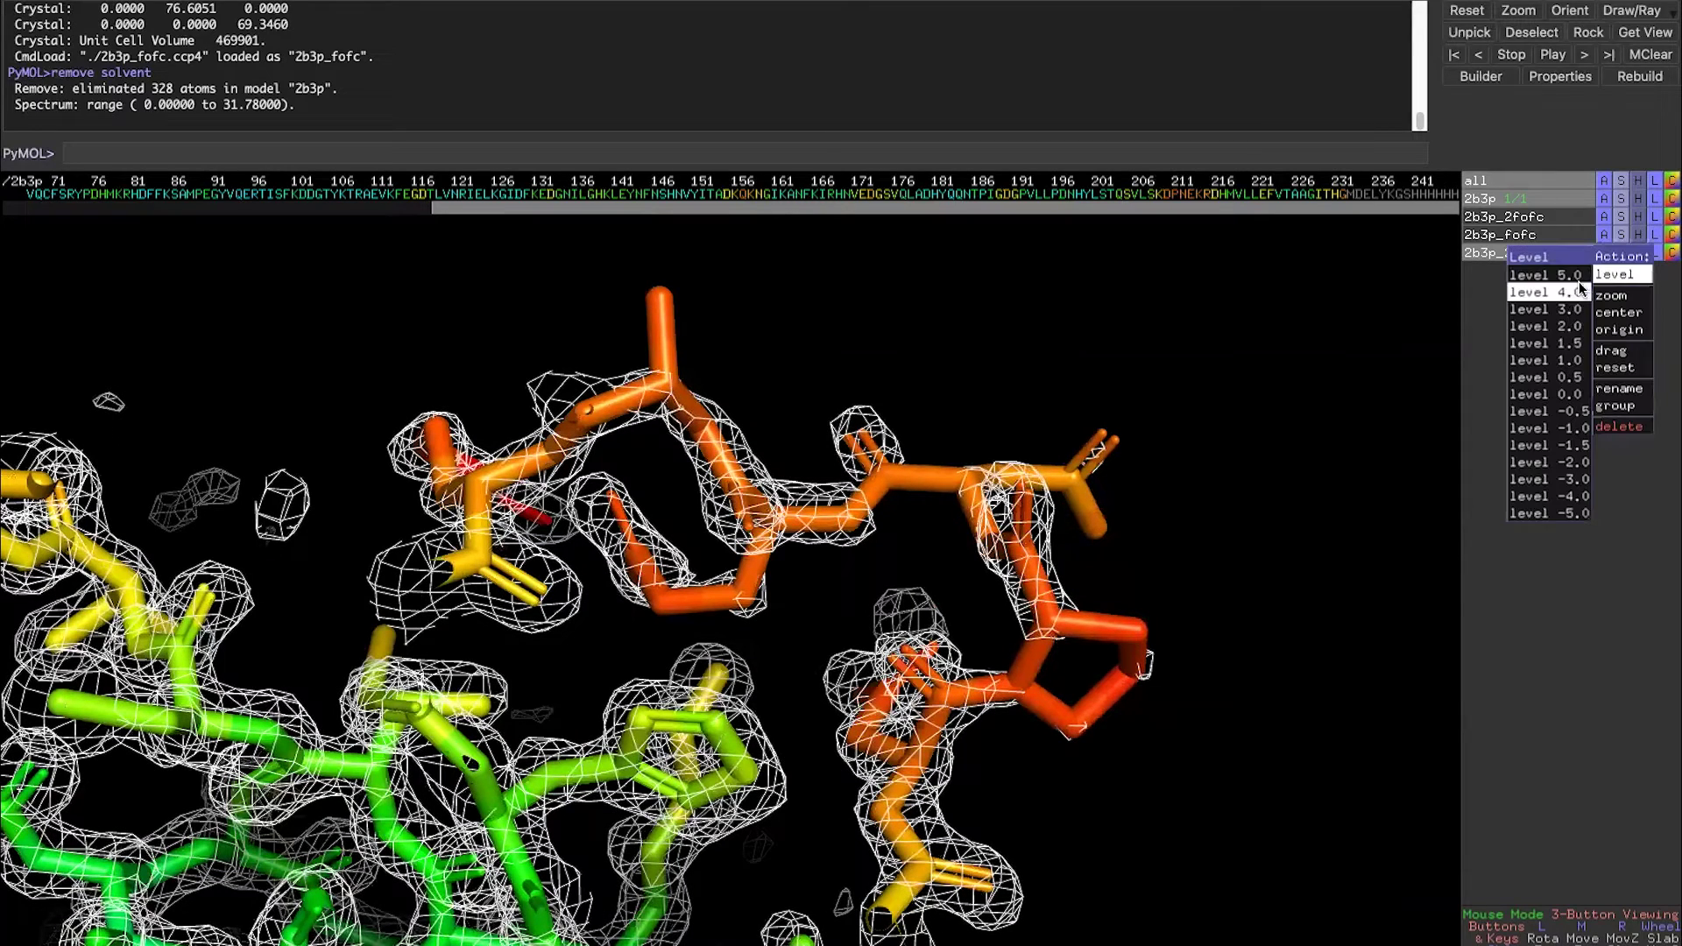
pyautogui.click(1577, 362)
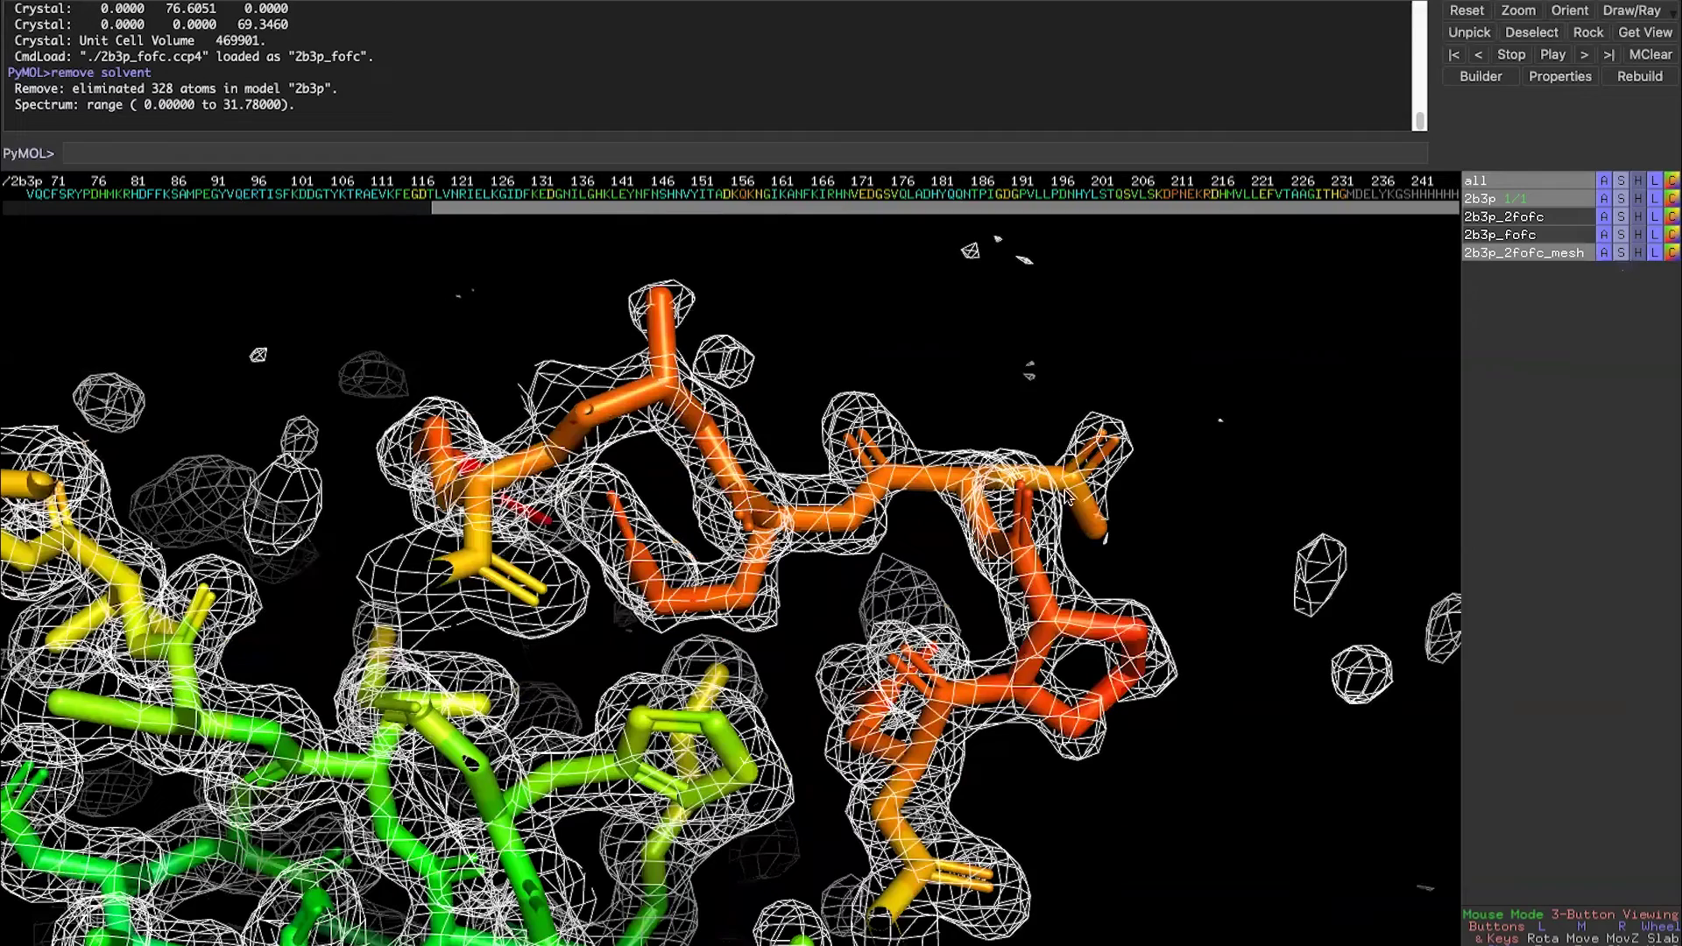
pyautogui.moveTo(993, 509); pyautogui.dragTo(1067, 481)
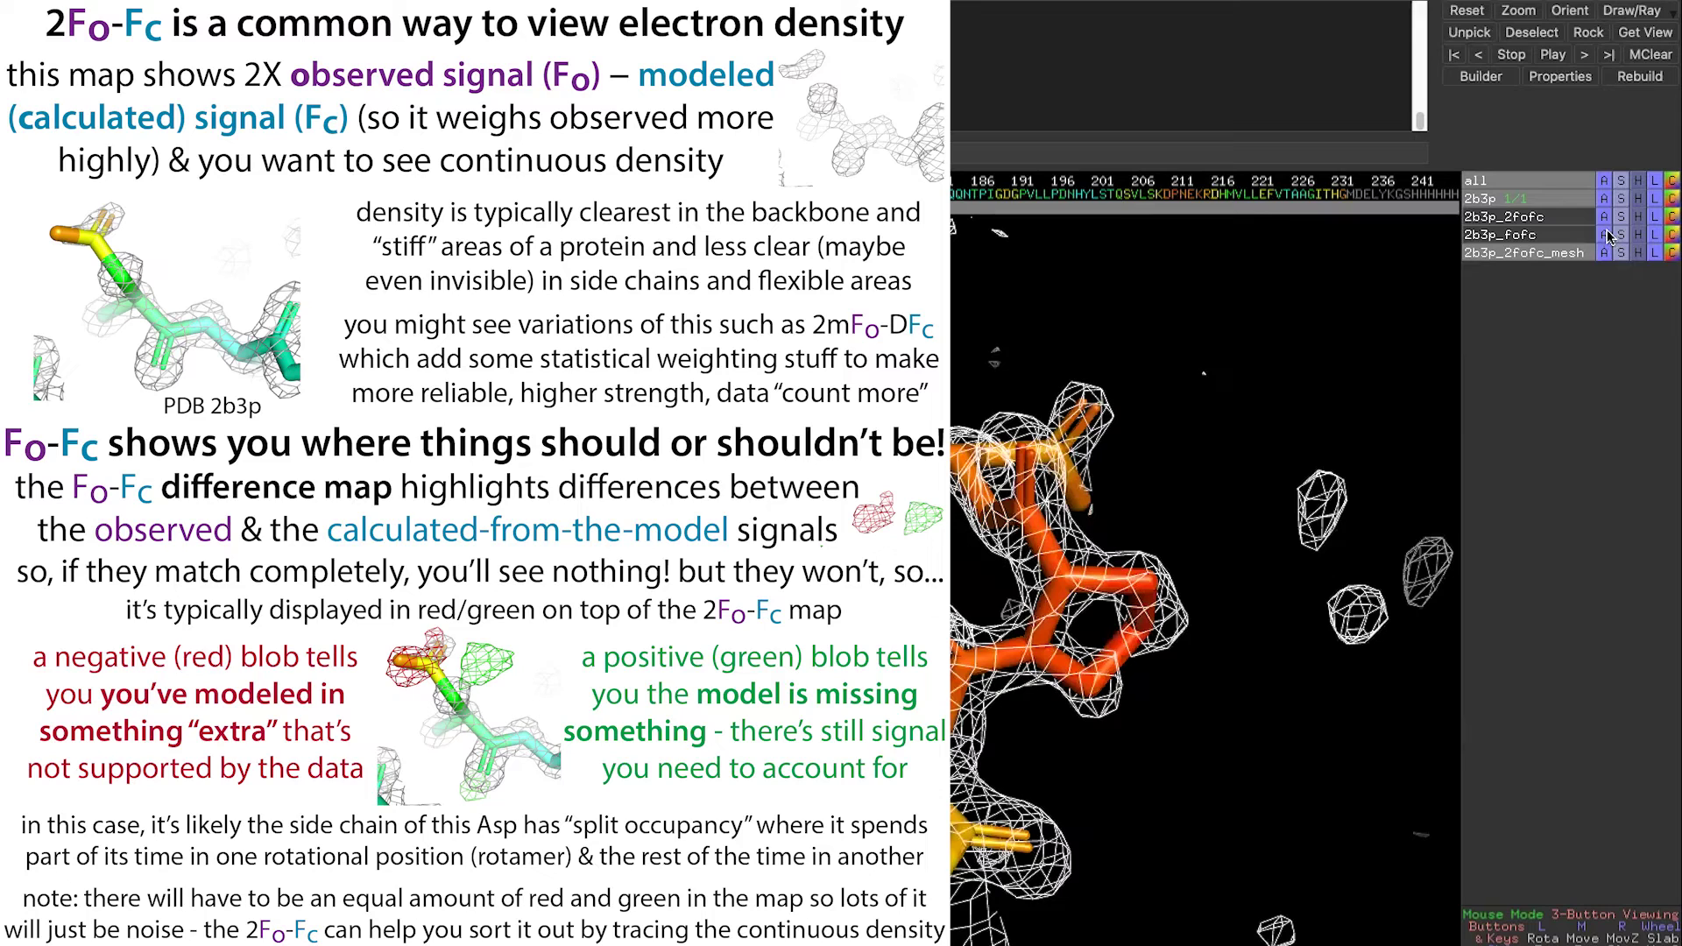
# Show the Mesh level submenu for the 2b3p_fofc map.
pyautogui.click(1607, 235)
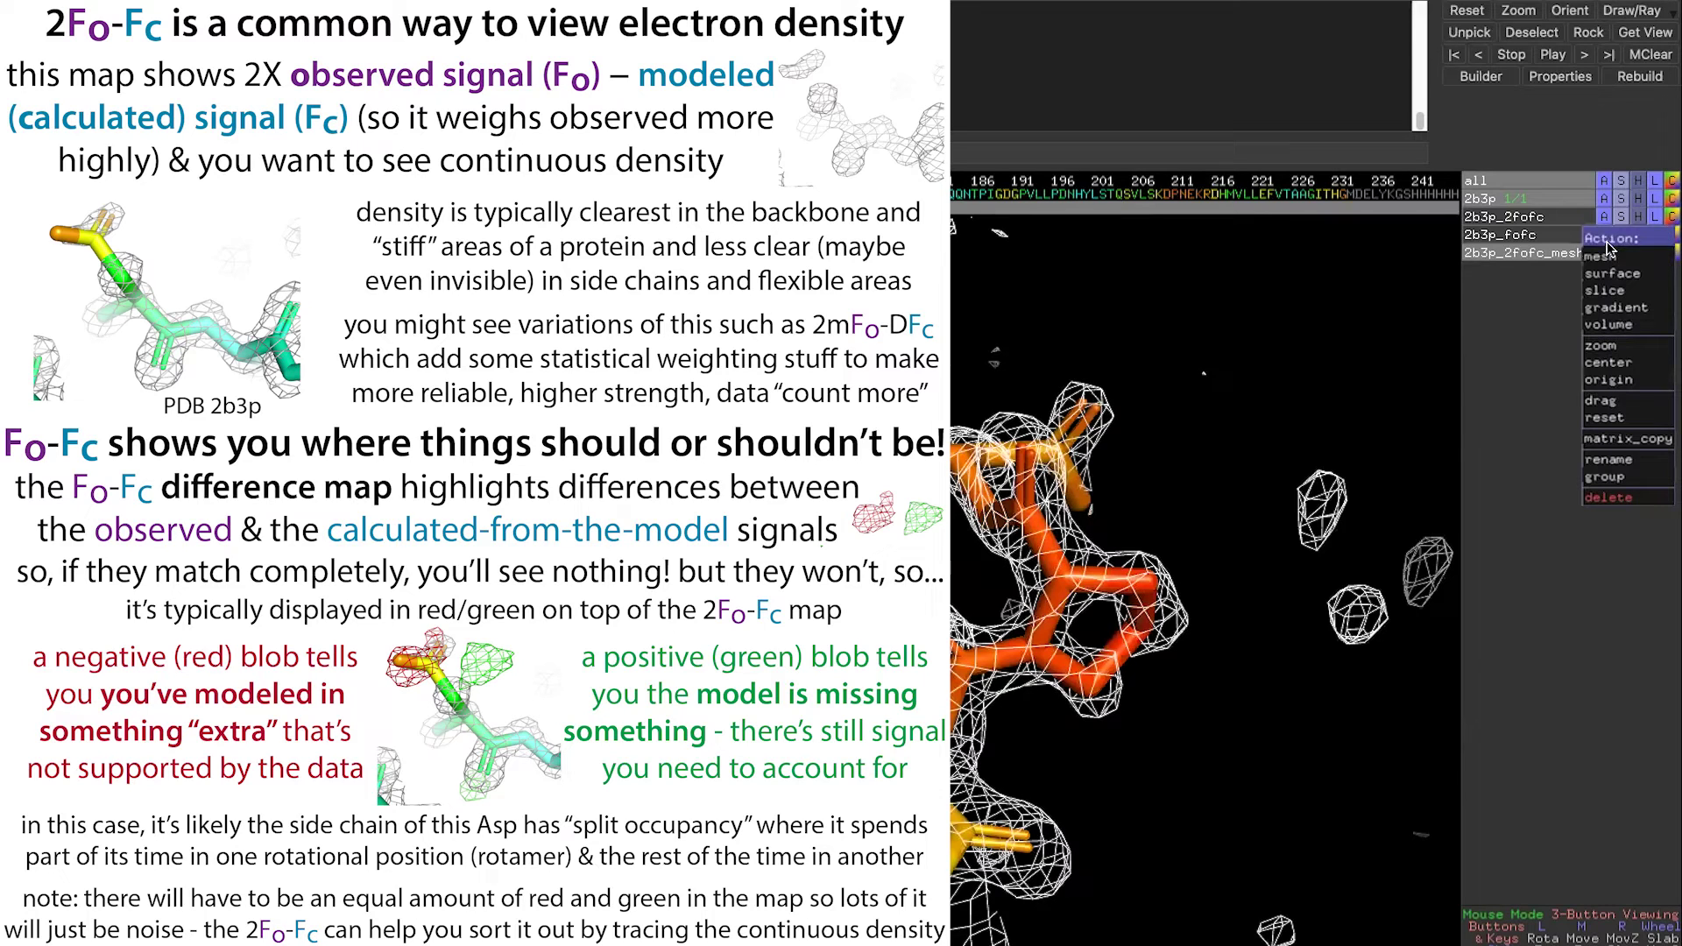
pyautogui.moveTo(1610, 256)
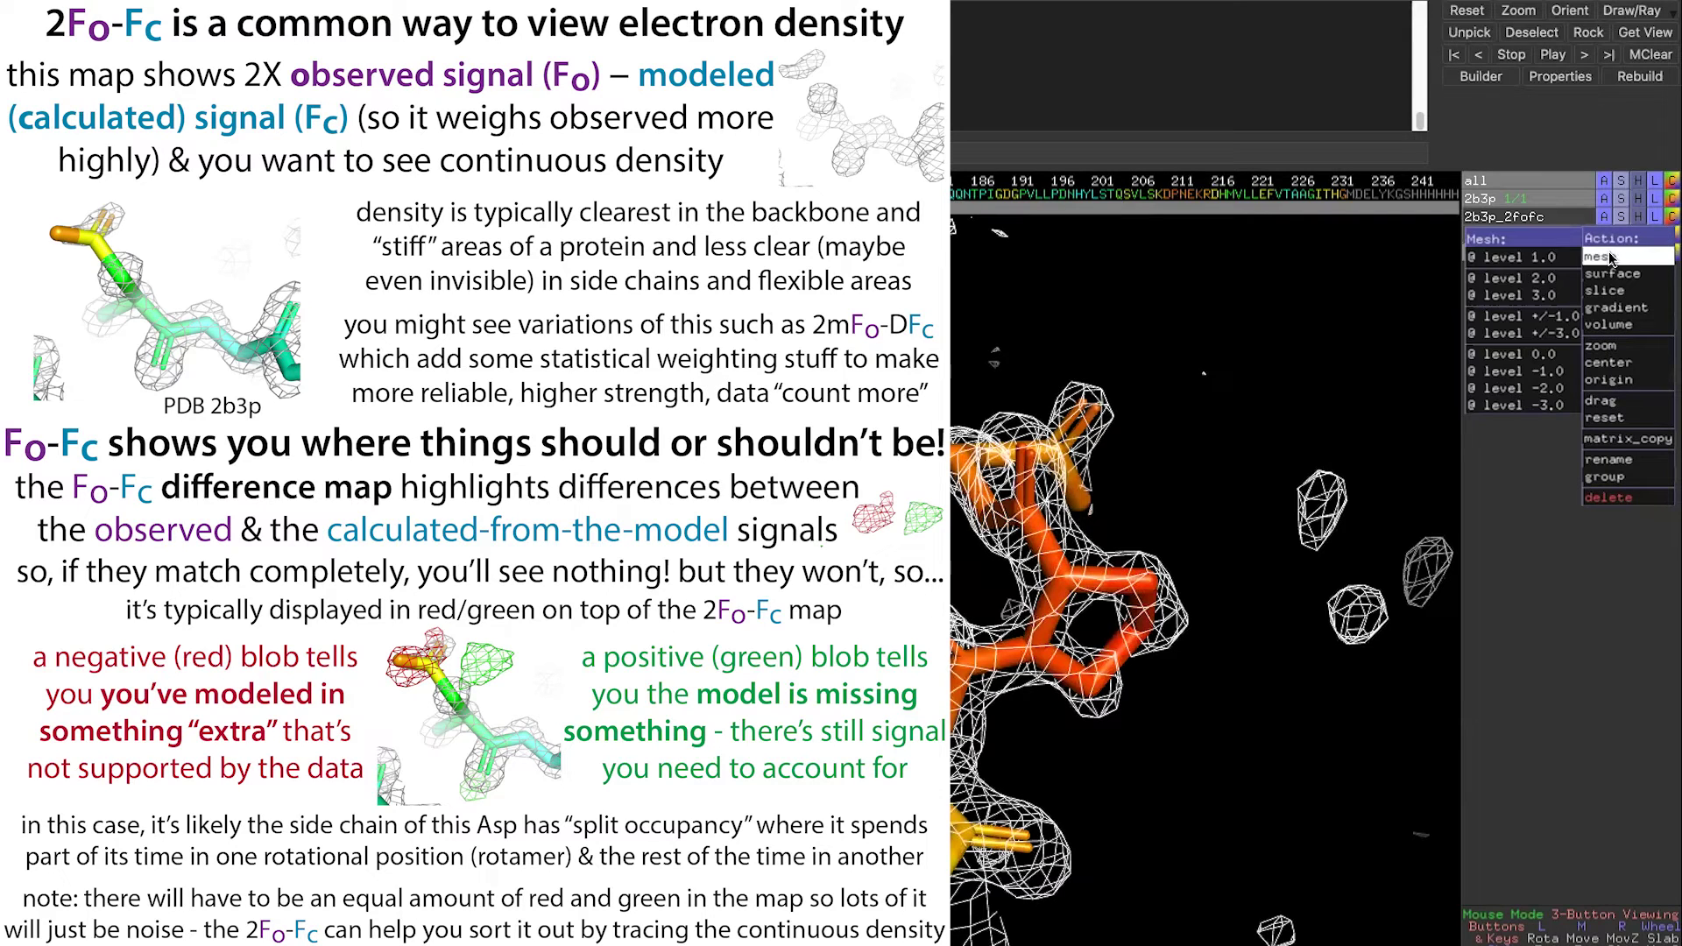
# Create 2b3p_fofc_mesh at level ±3.0 and rotate to view both meshes.
pyautogui.click(1557, 336)
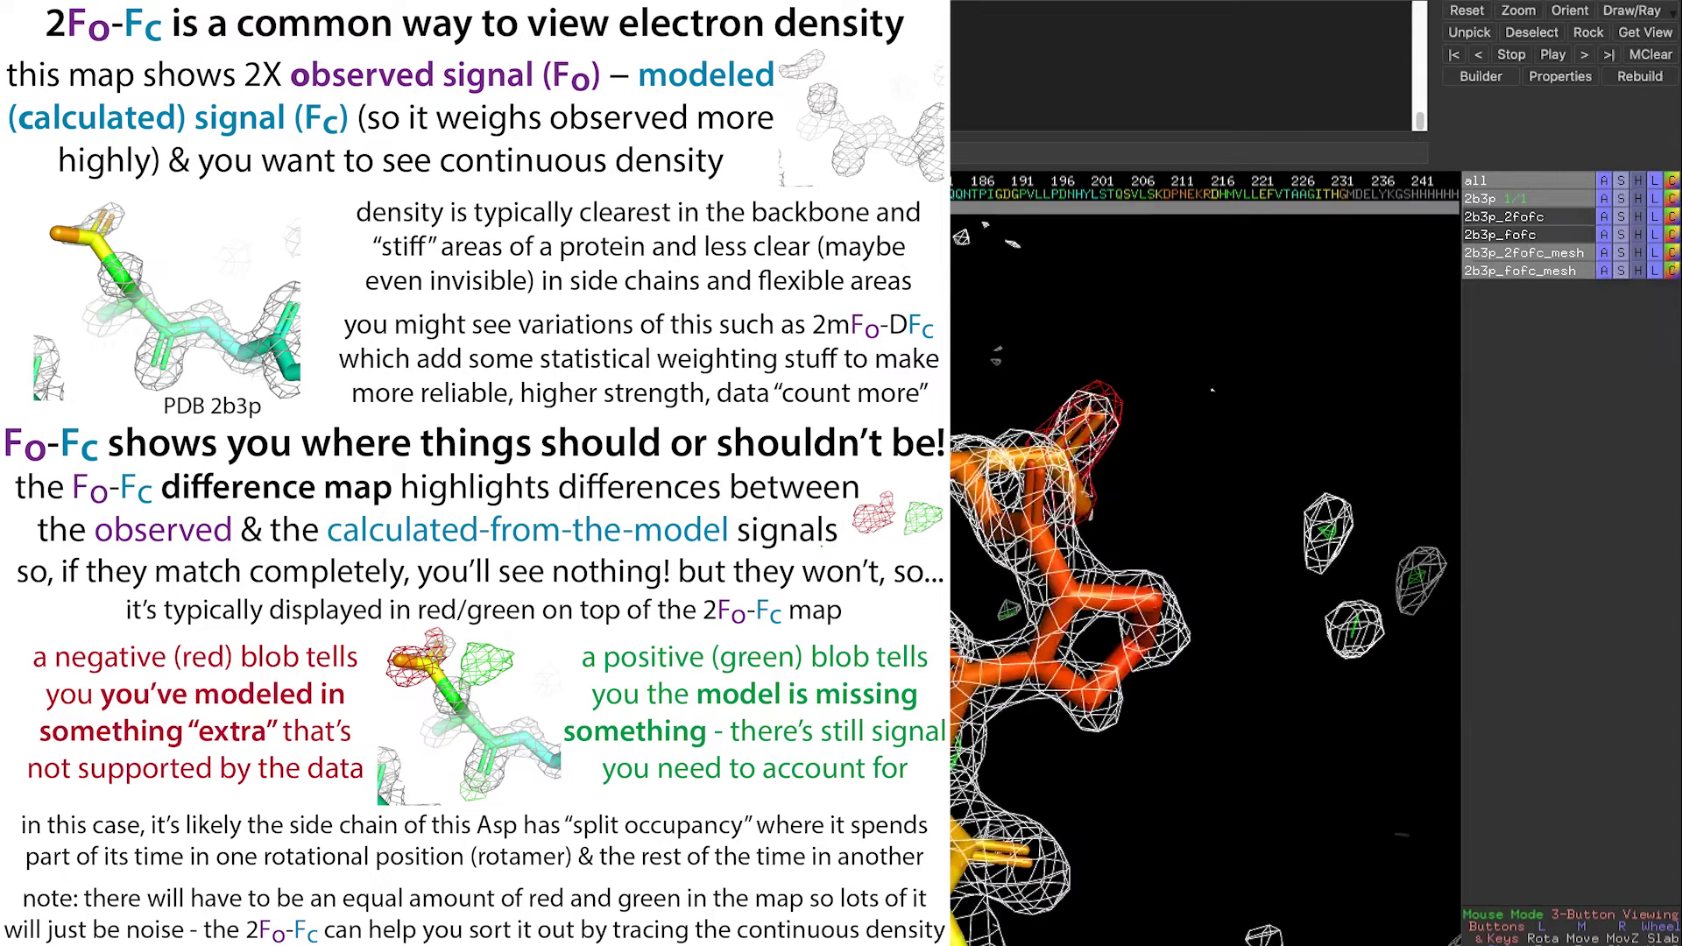
pyautogui.moveTo(788, 569); pyautogui.dragTo(718, 543)
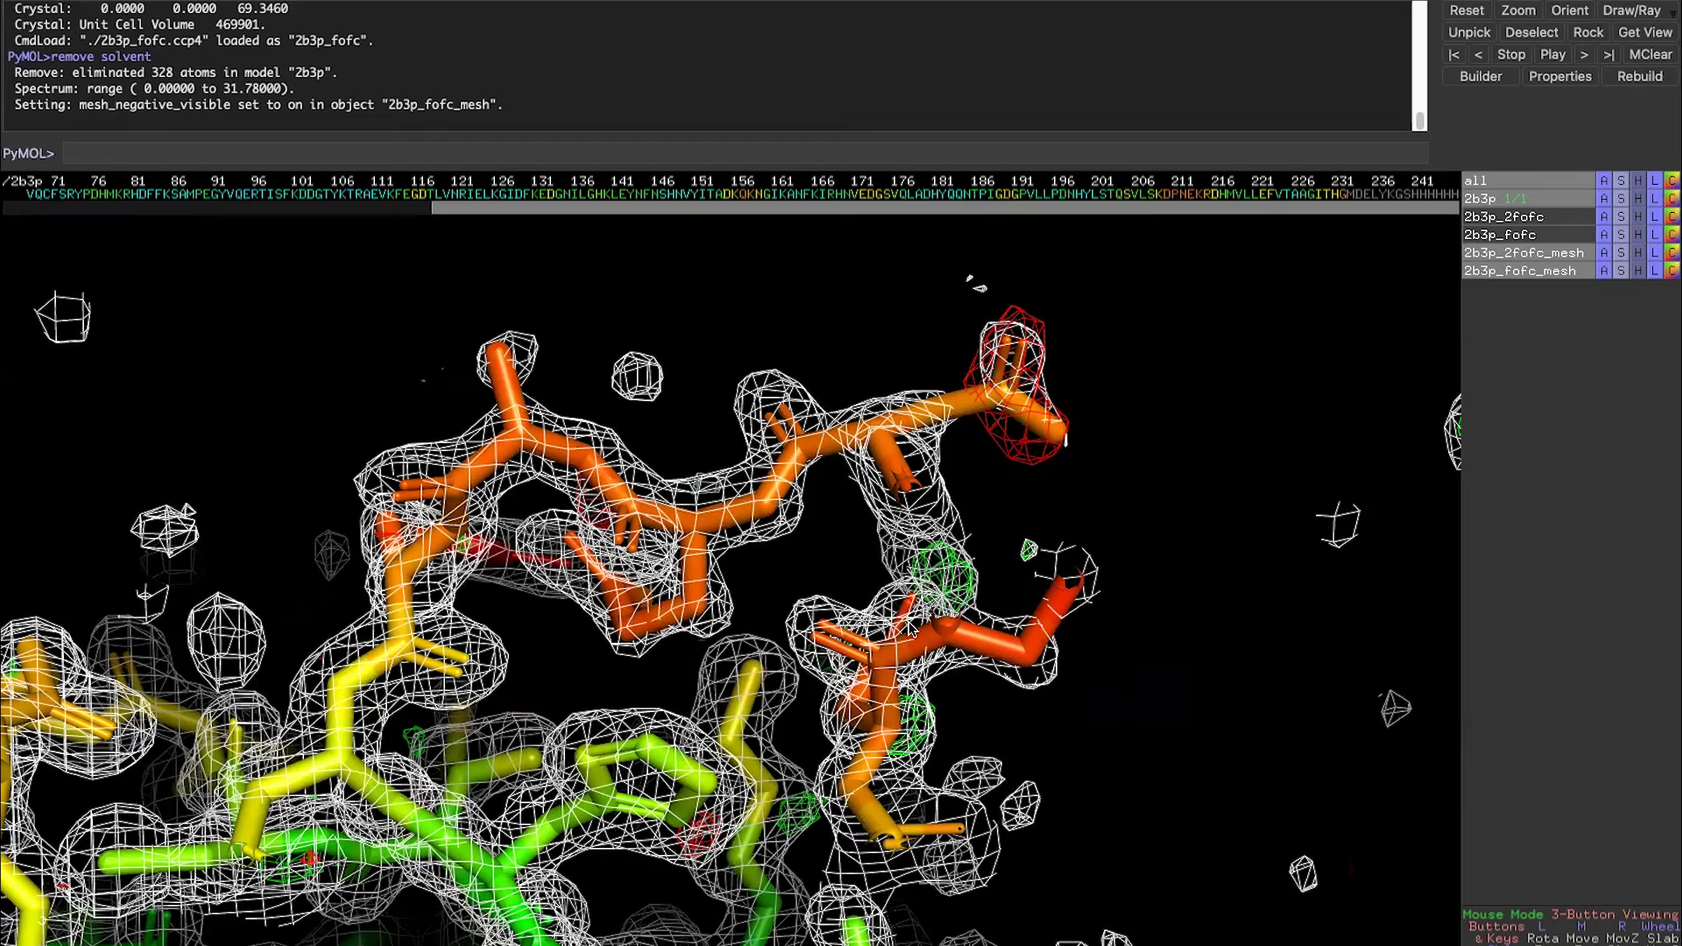
# Rotate and zoom the model to inspect the red/green difference density around the orange side chains.
pyautogui.moveTo(910, 623); pyautogui.dragTo(886, 633)
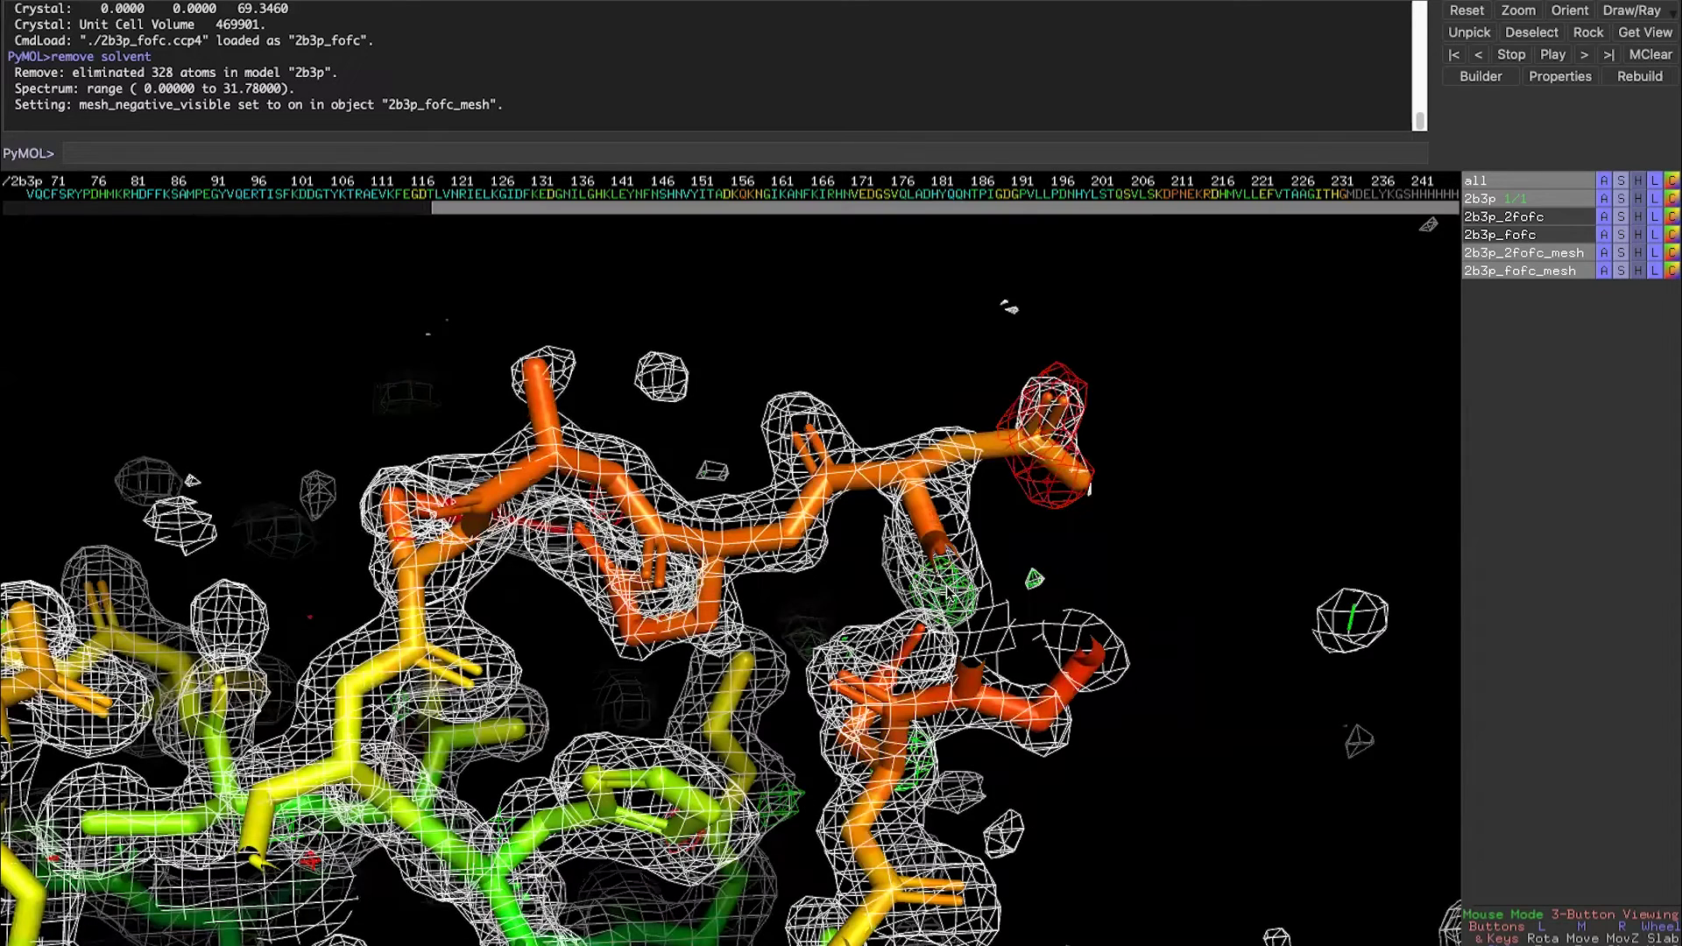
pyautogui.moveTo(948, 598); pyautogui.dragTo(921, 571)
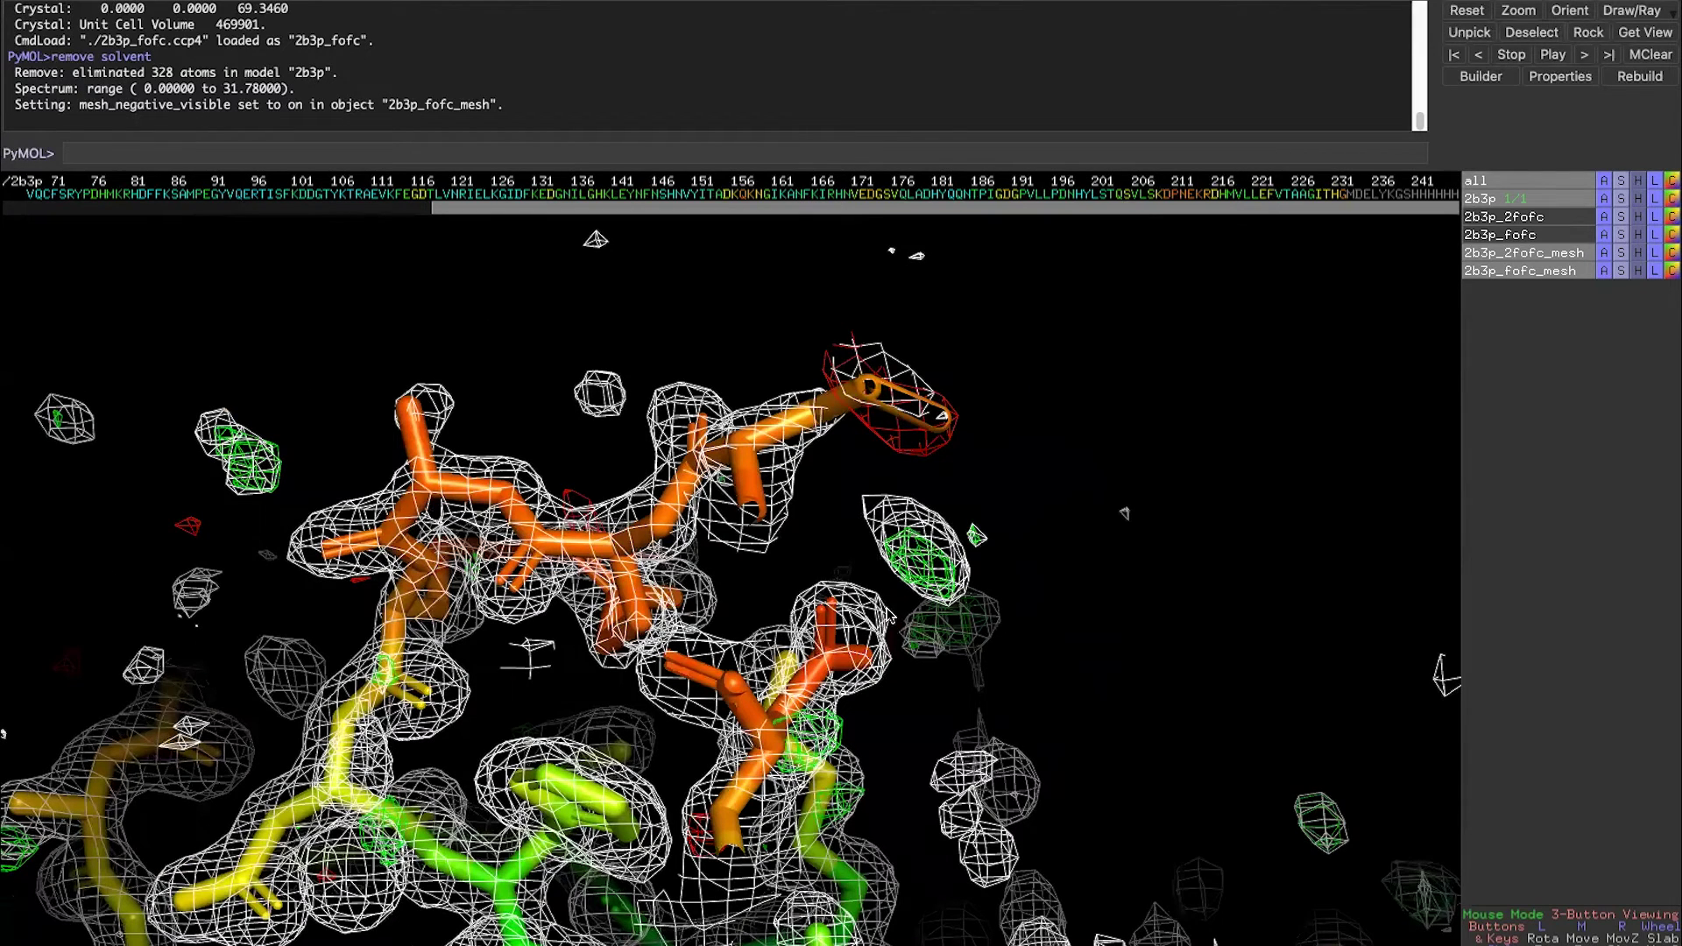
pyautogui.moveTo(849, 603); pyautogui.dragTo(849, 598)
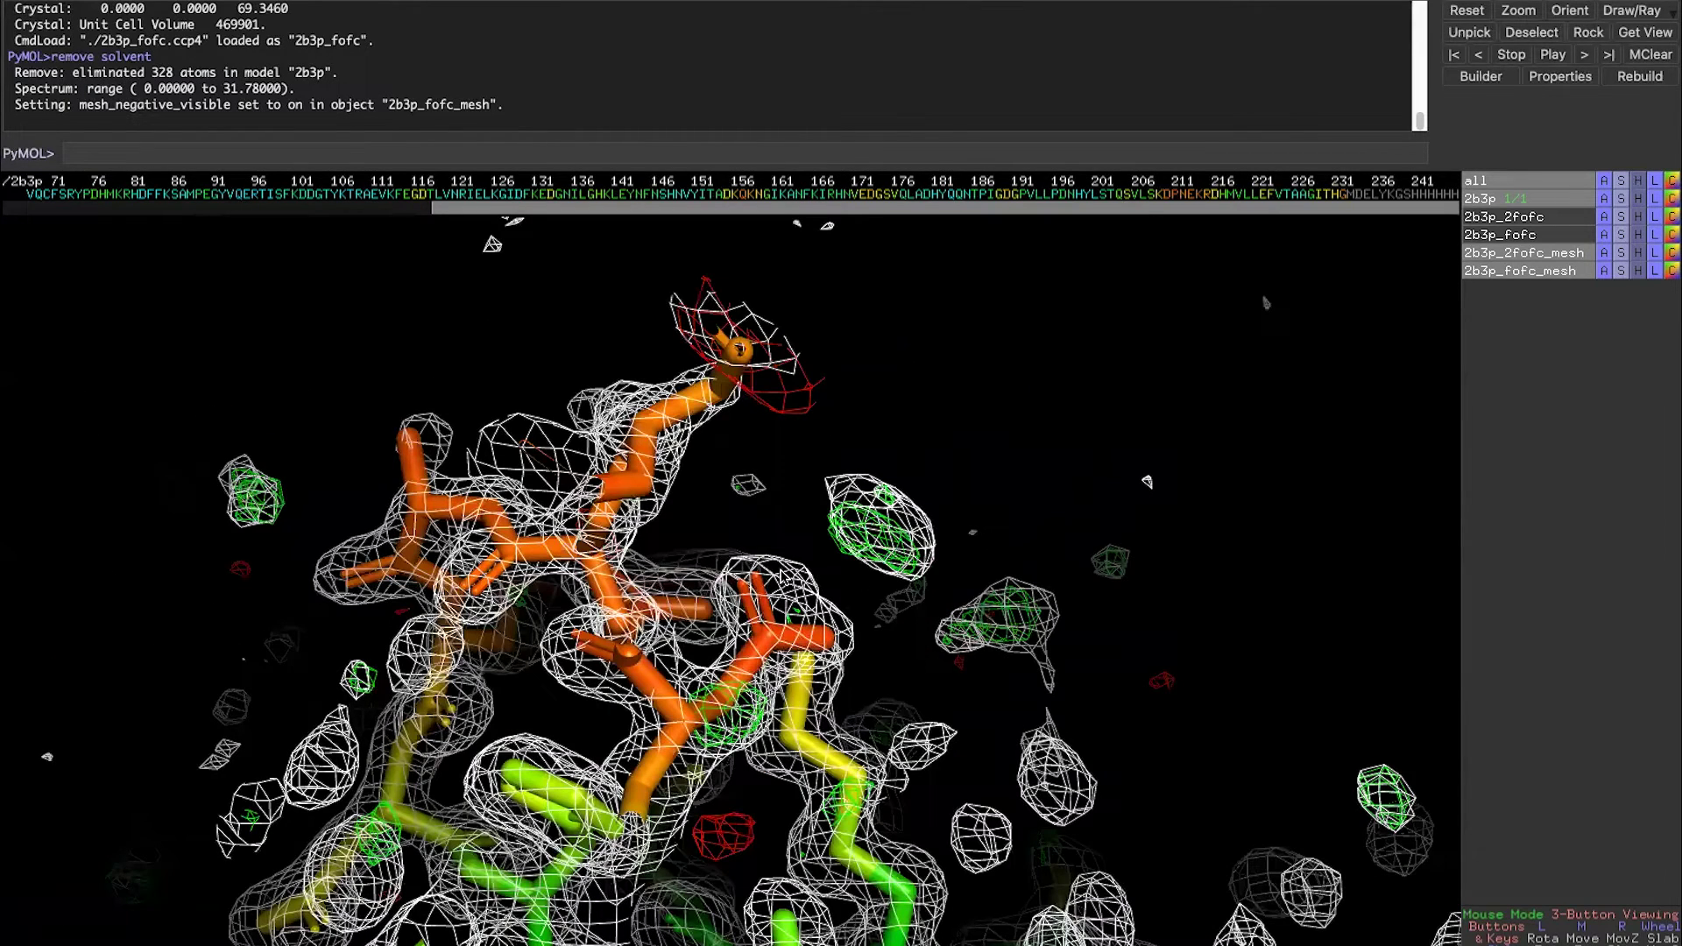
pyautogui.moveTo(785, 574); pyautogui.dragTo(680, 518)
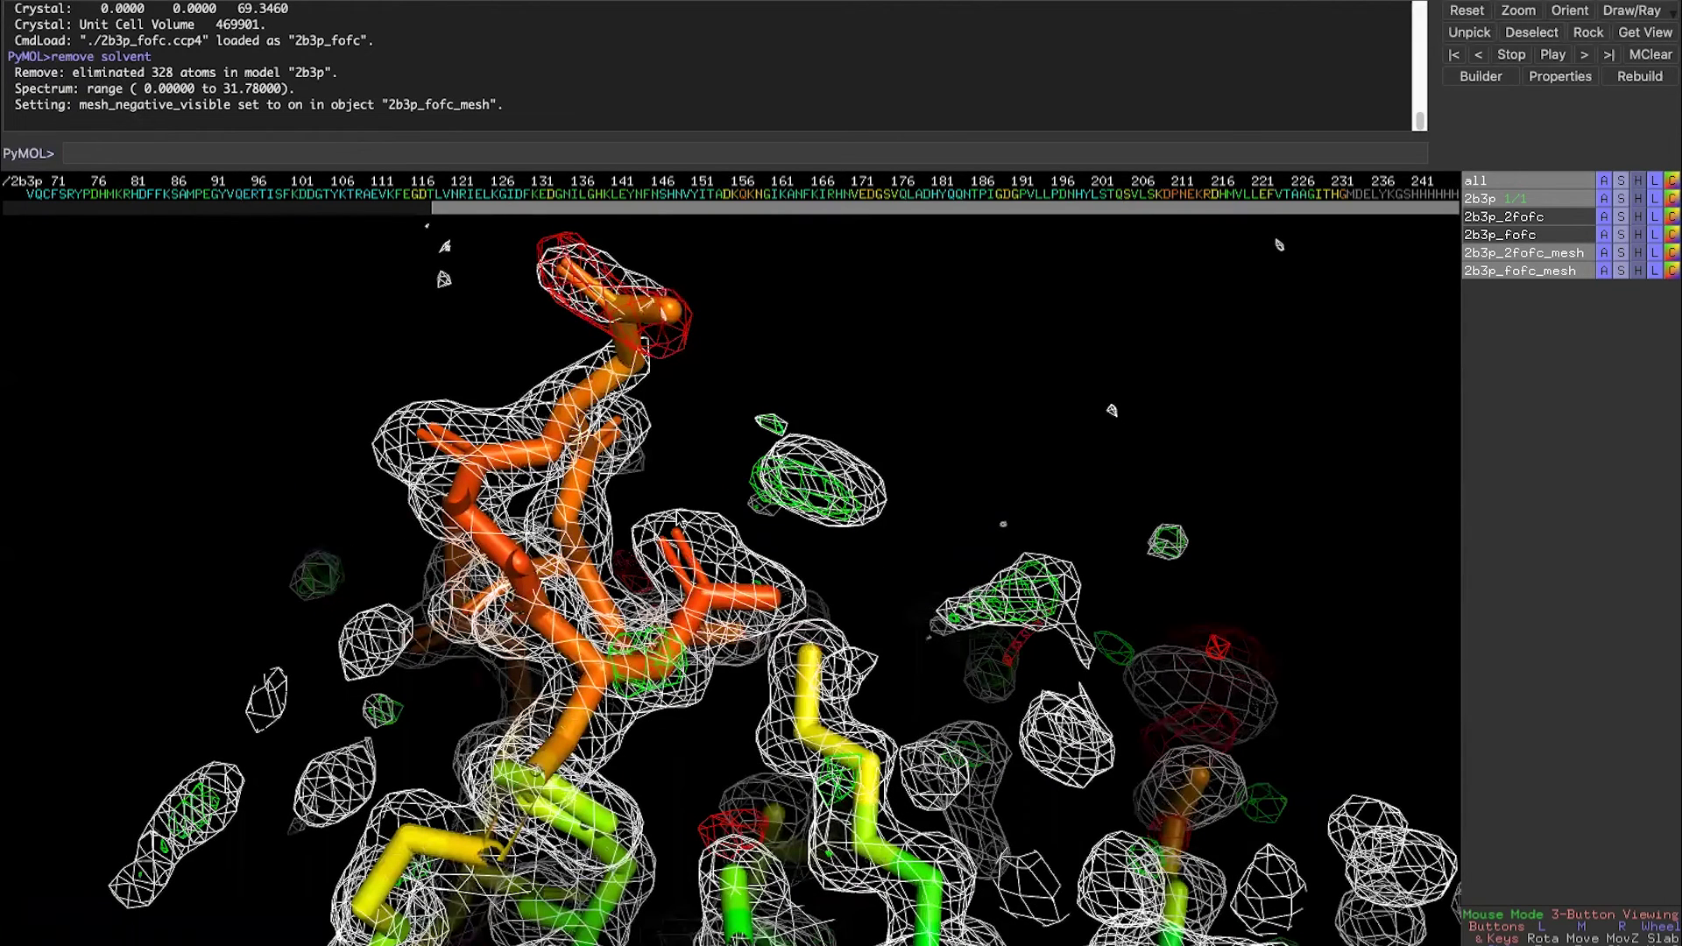
pyautogui.scroll(-3, 677, 513)
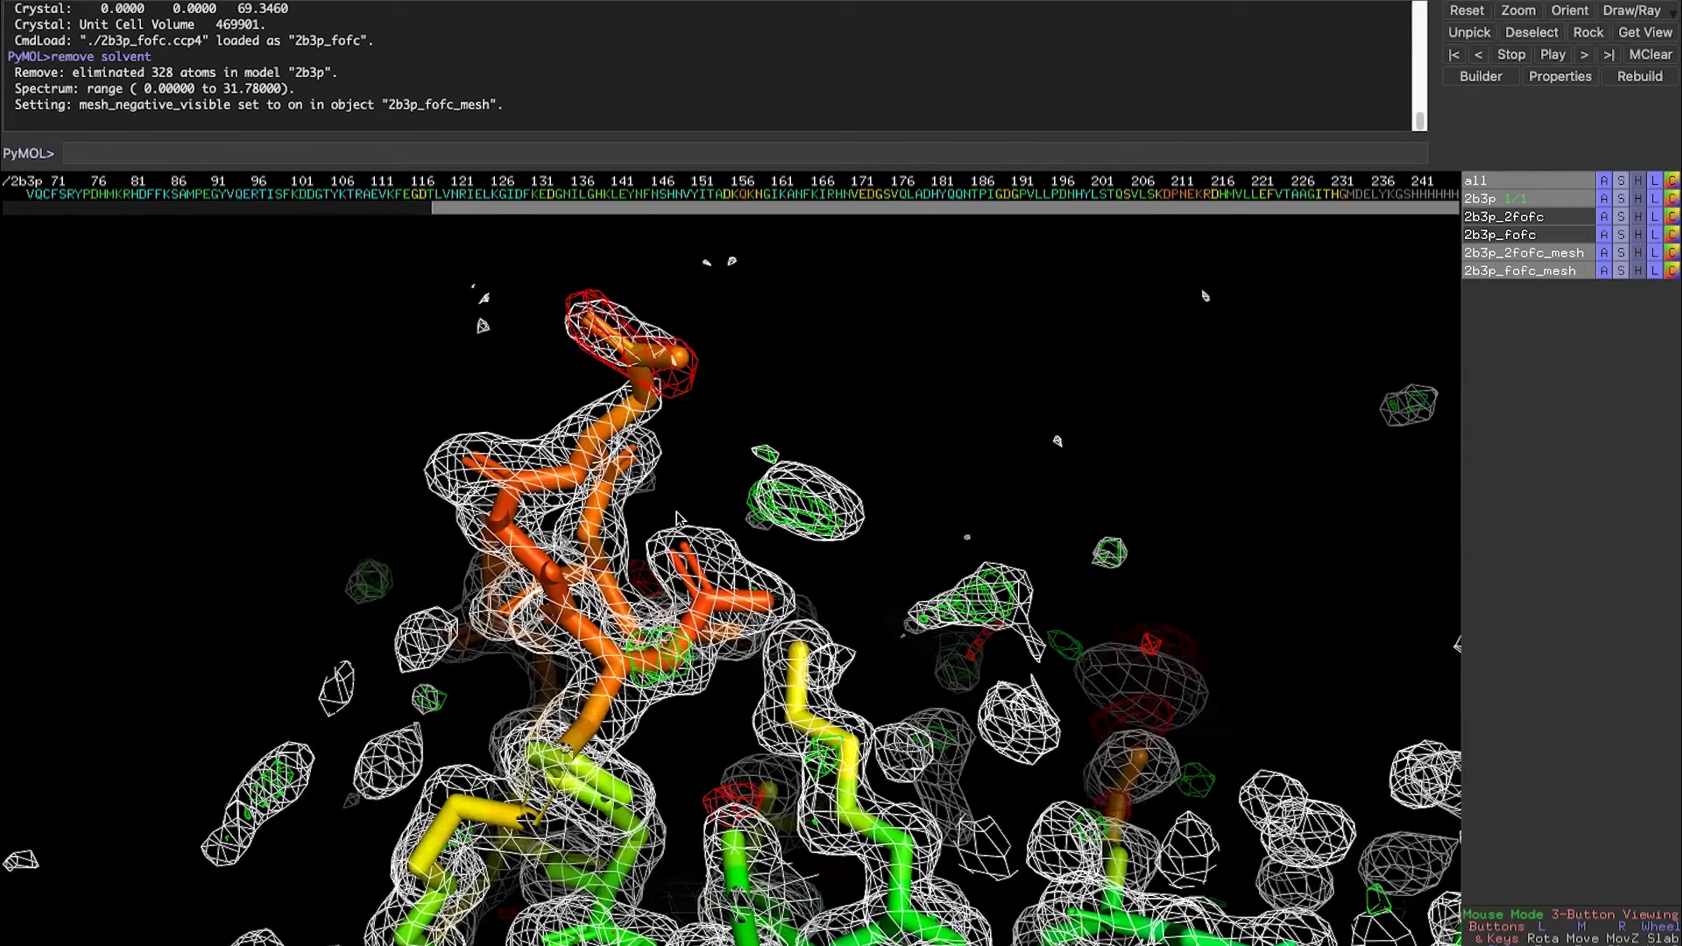
pyautogui.scroll(-1, 678, 518)
pyautogui.scroll(-3, 653, 466)
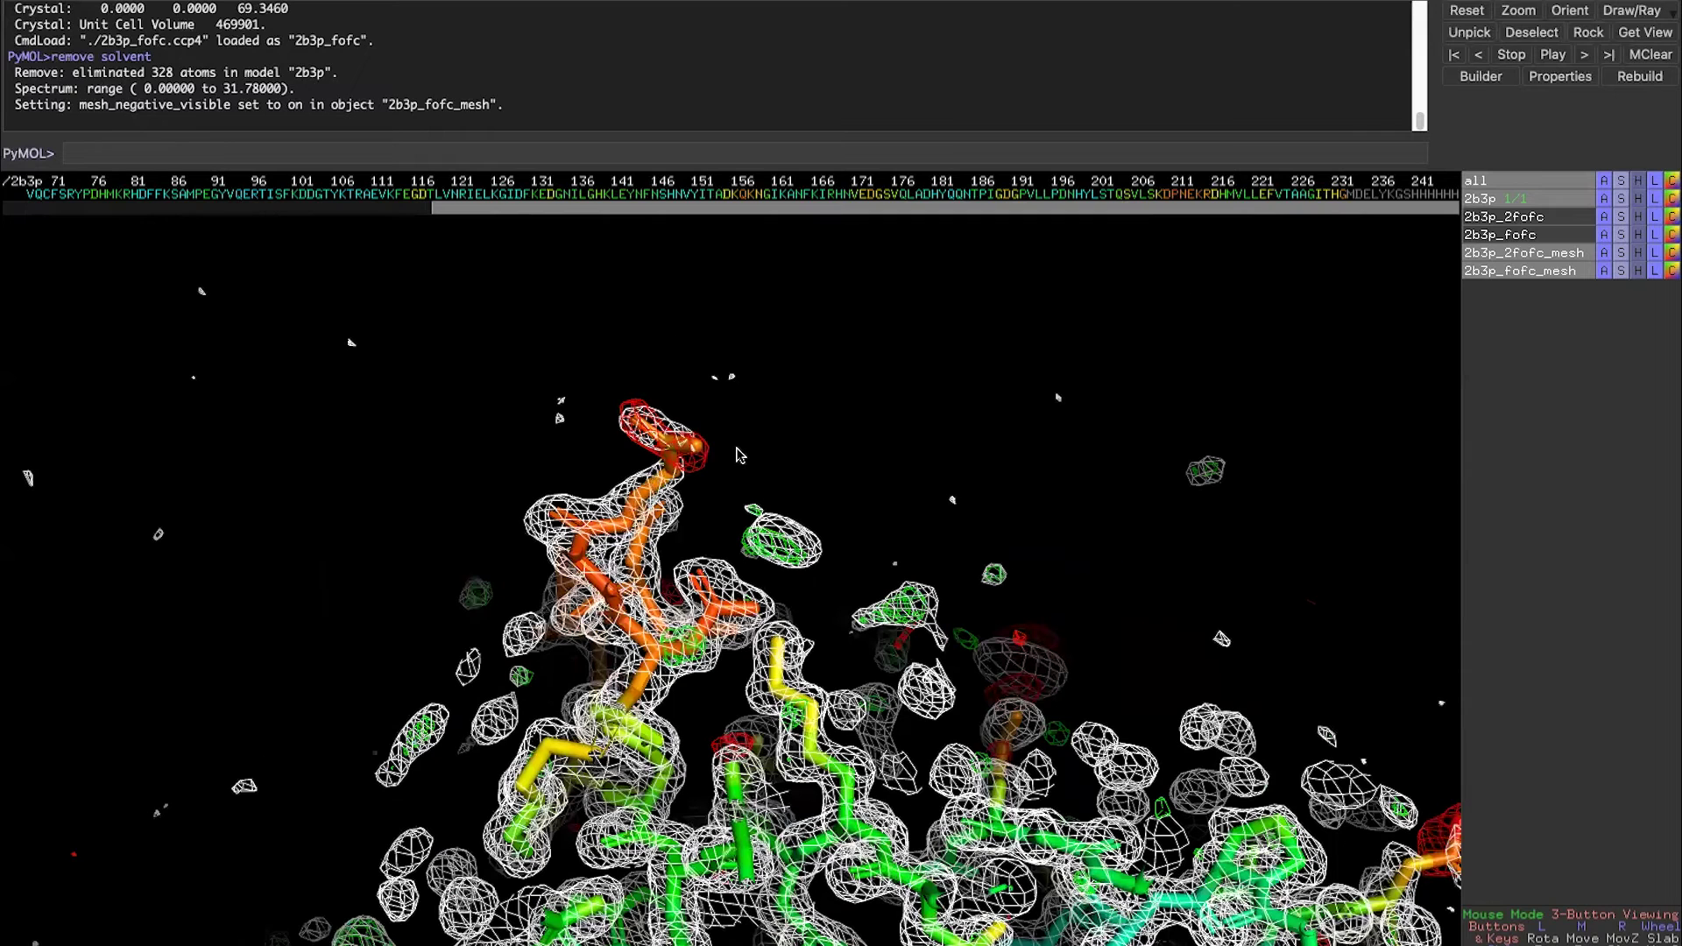
pyautogui.moveTo(593, 617); pyautogui.dragTo(627, 656)
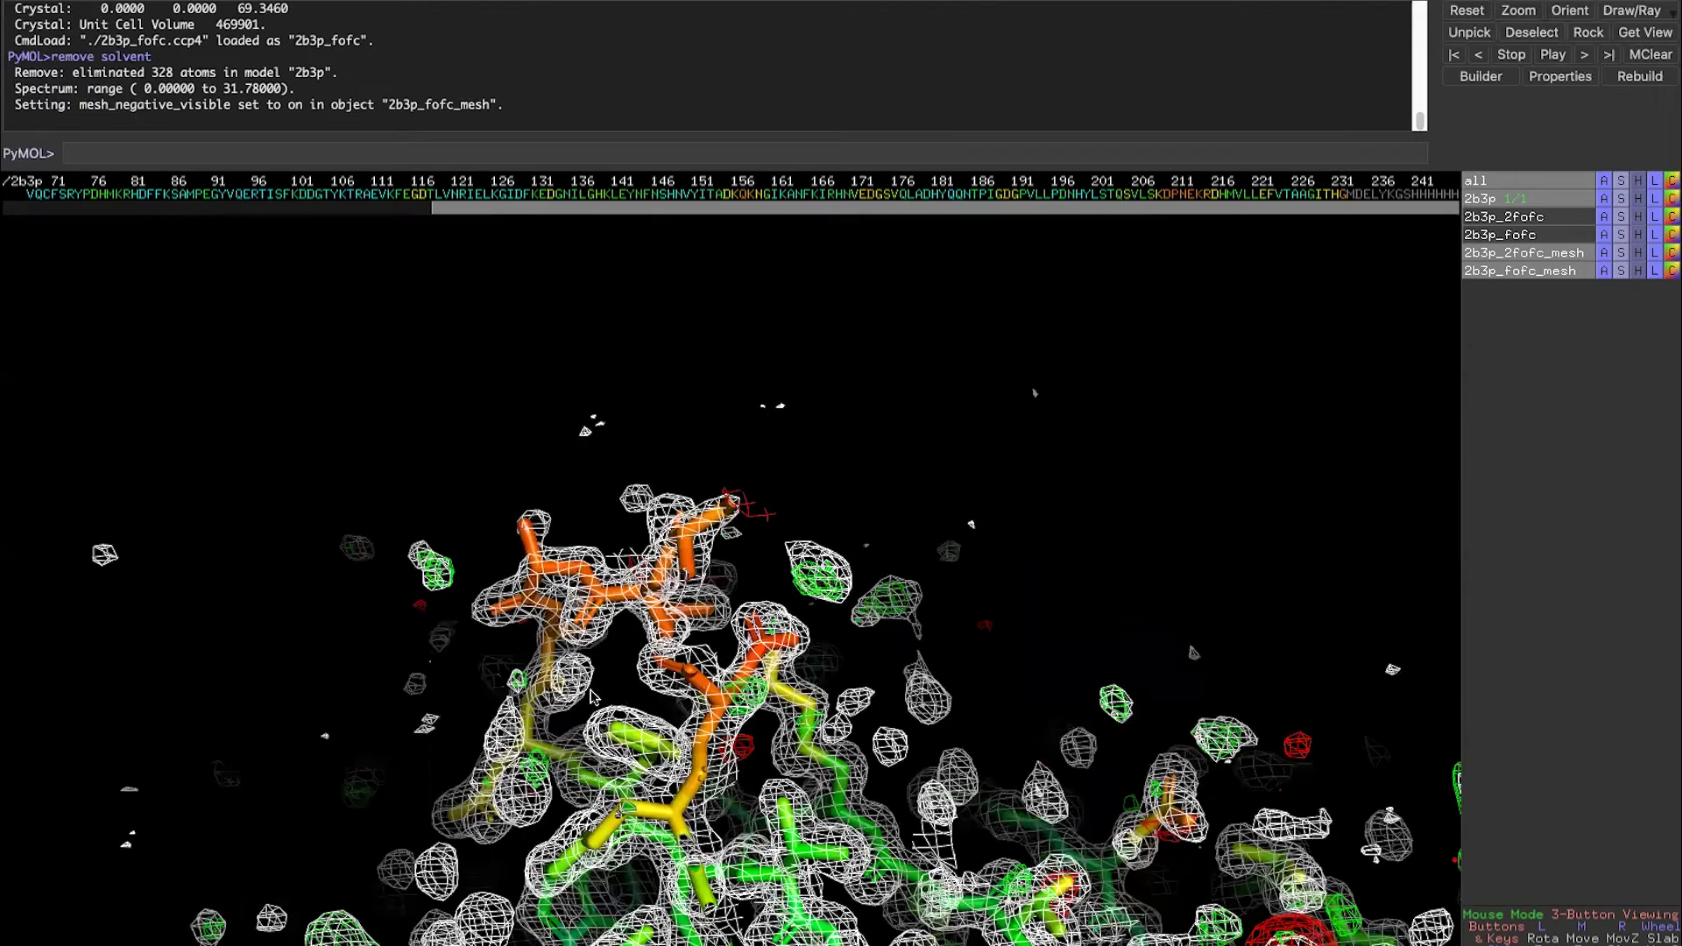
# Turn the model further to check the mesh fit, then hide the white 2Fo-Fc mesh.
pyautogui.moveTo(640, 718); pyautogui.dragTo(639, 696)
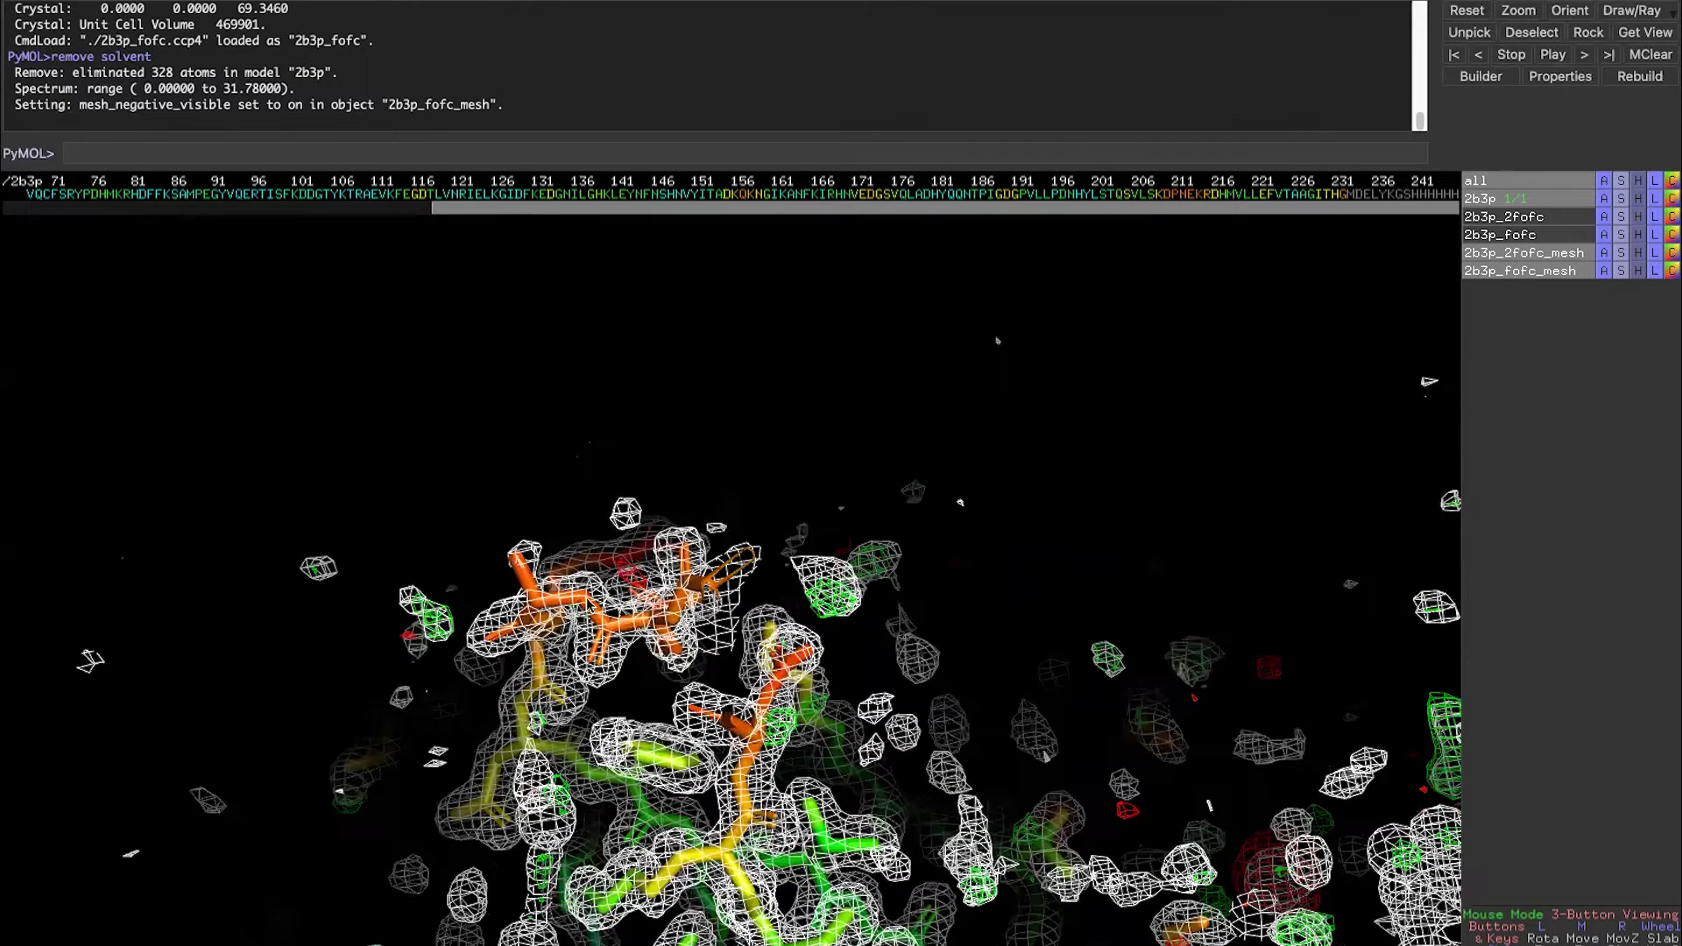
pyautogui.moveTo(543, 522); pyautogui.dragTo(599, 774)
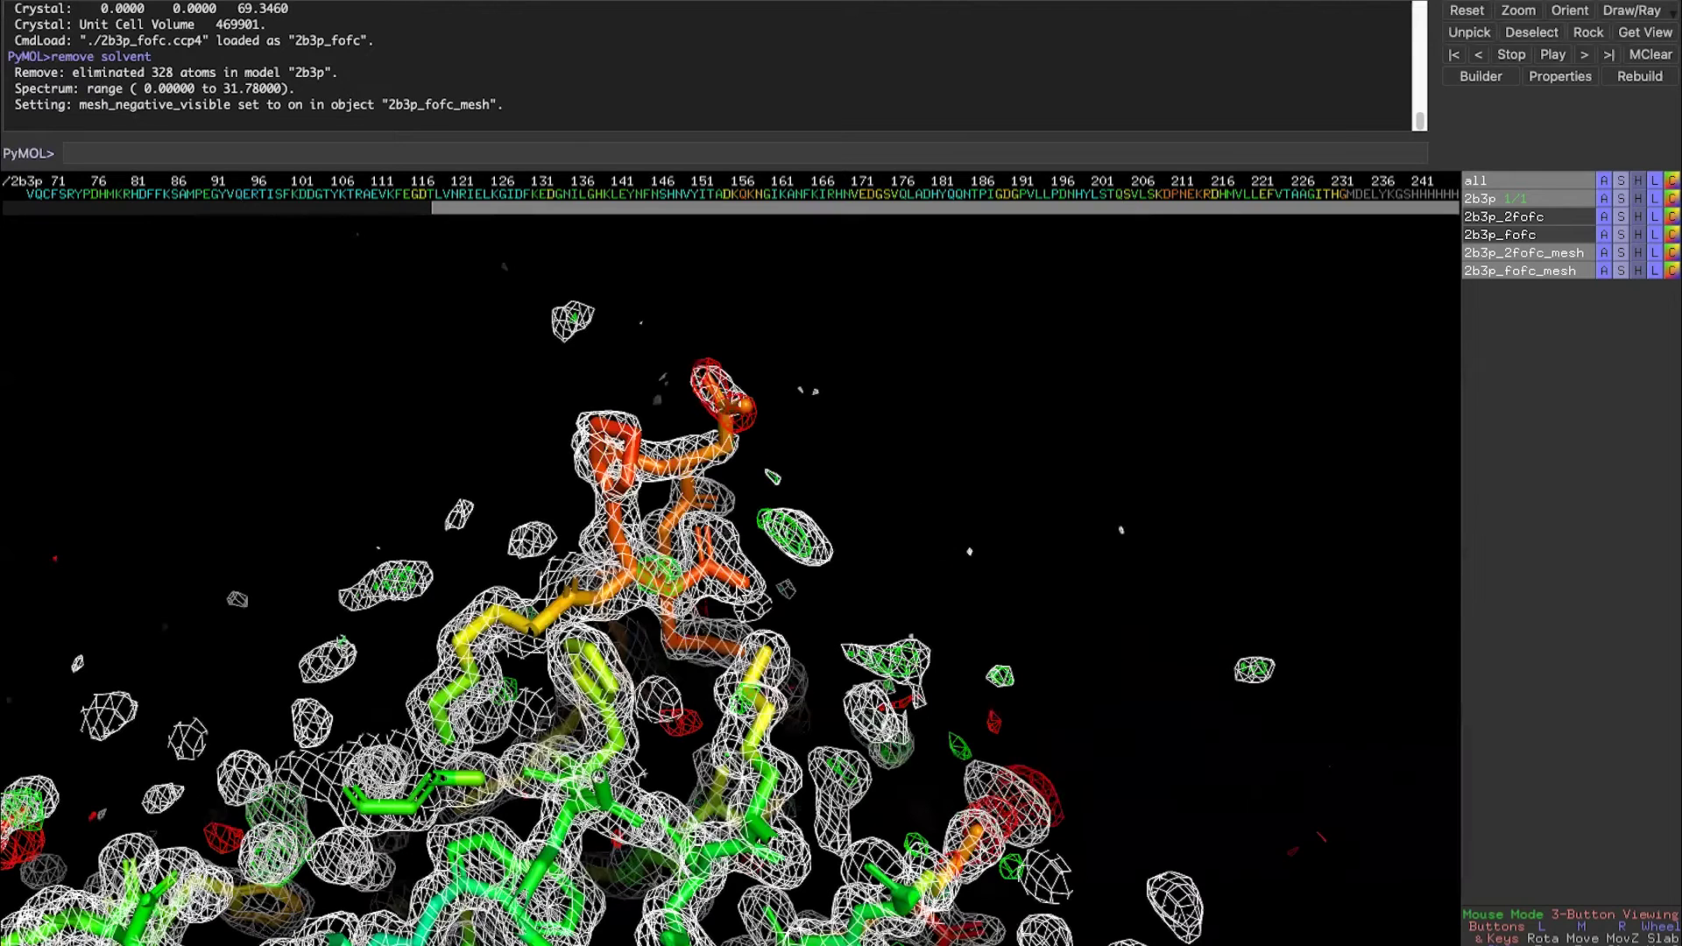
pyautogui.moveTo(755, 543); pyautogui.dragTo(737, 484)
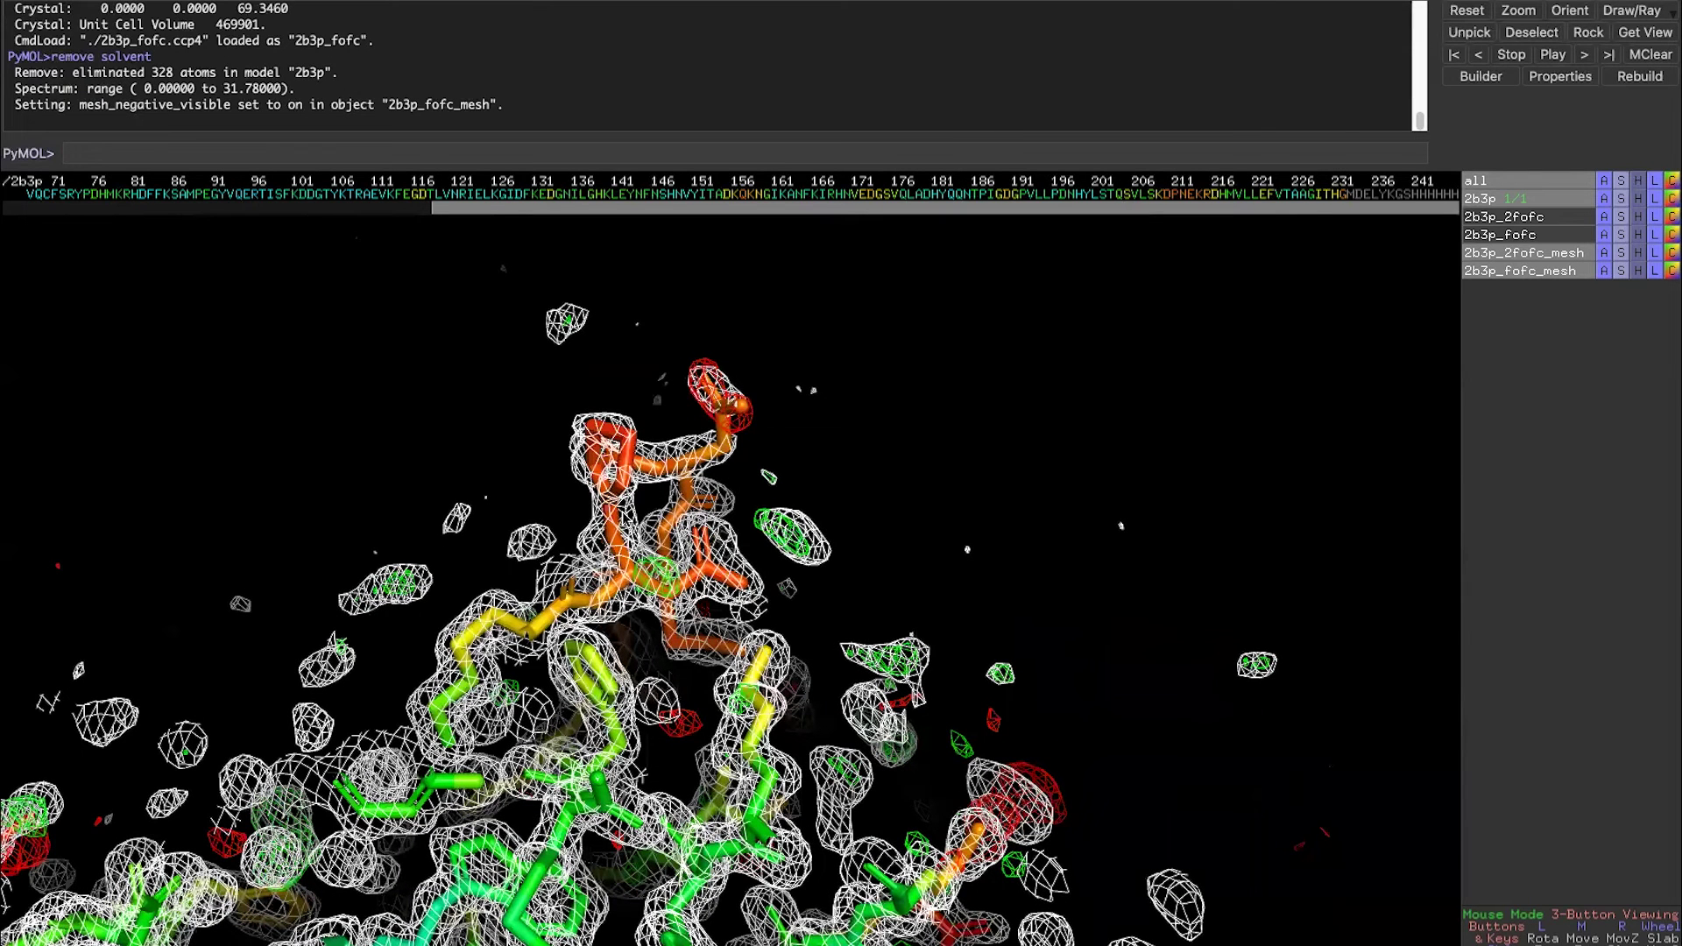
pyautogui.moveTo(666, 547); pyautogui.dragTo(707, 535)
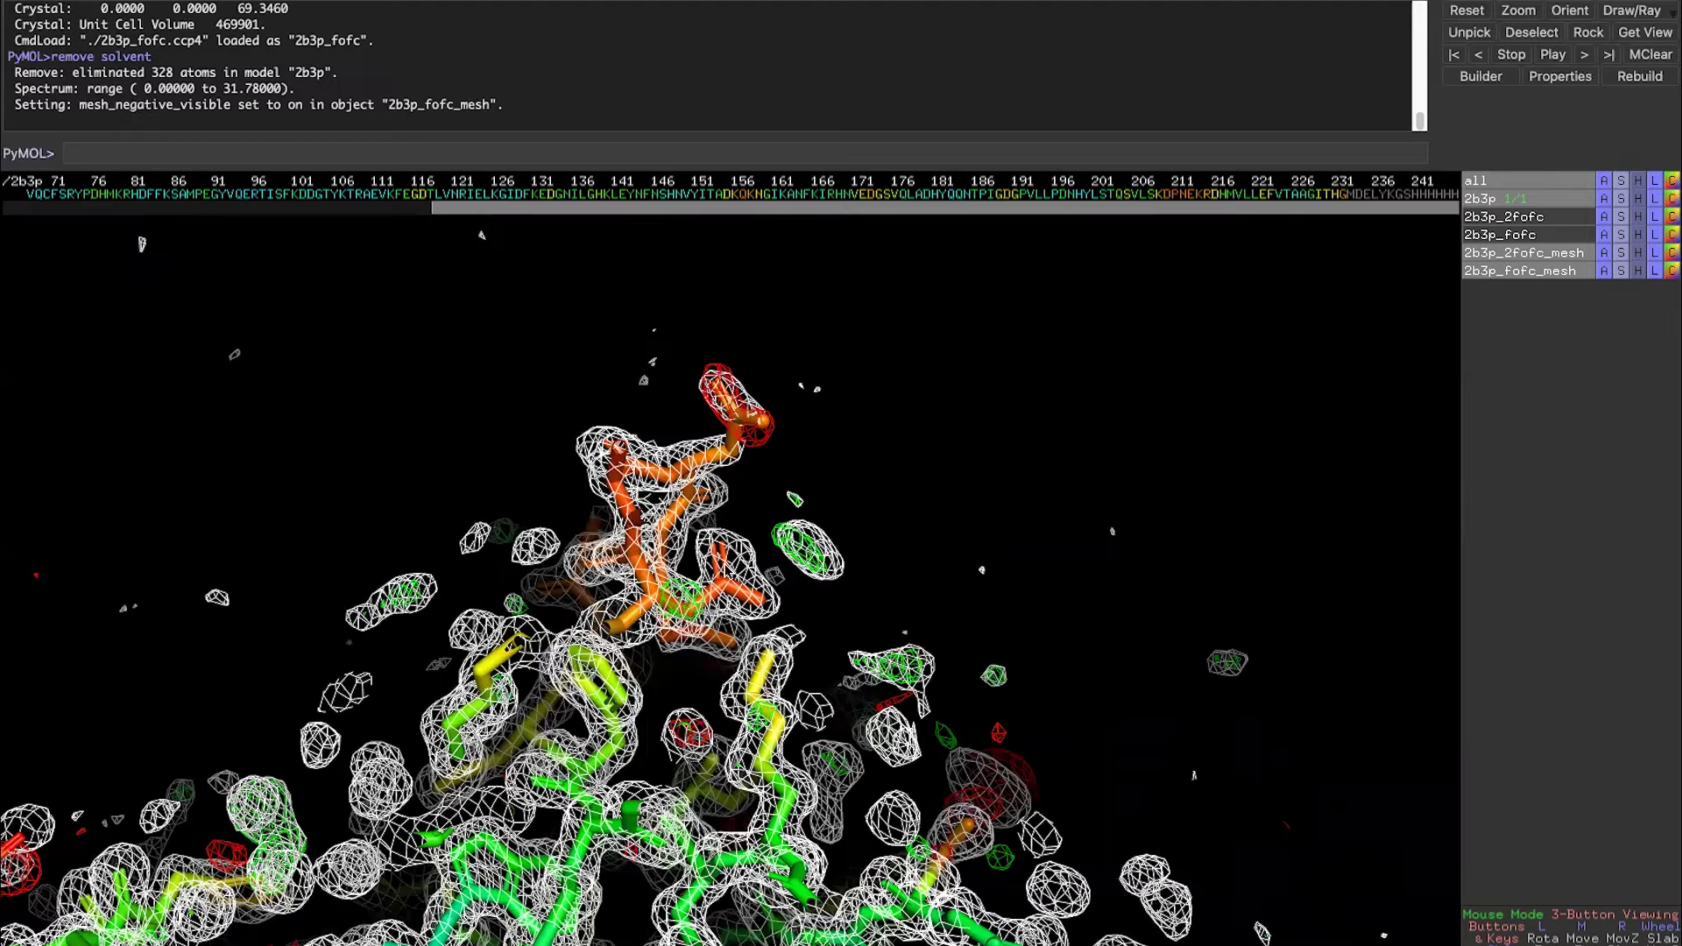
pyautogui.moveTo(718, 561); pyautogui.dragTo(711, 590, button='right')
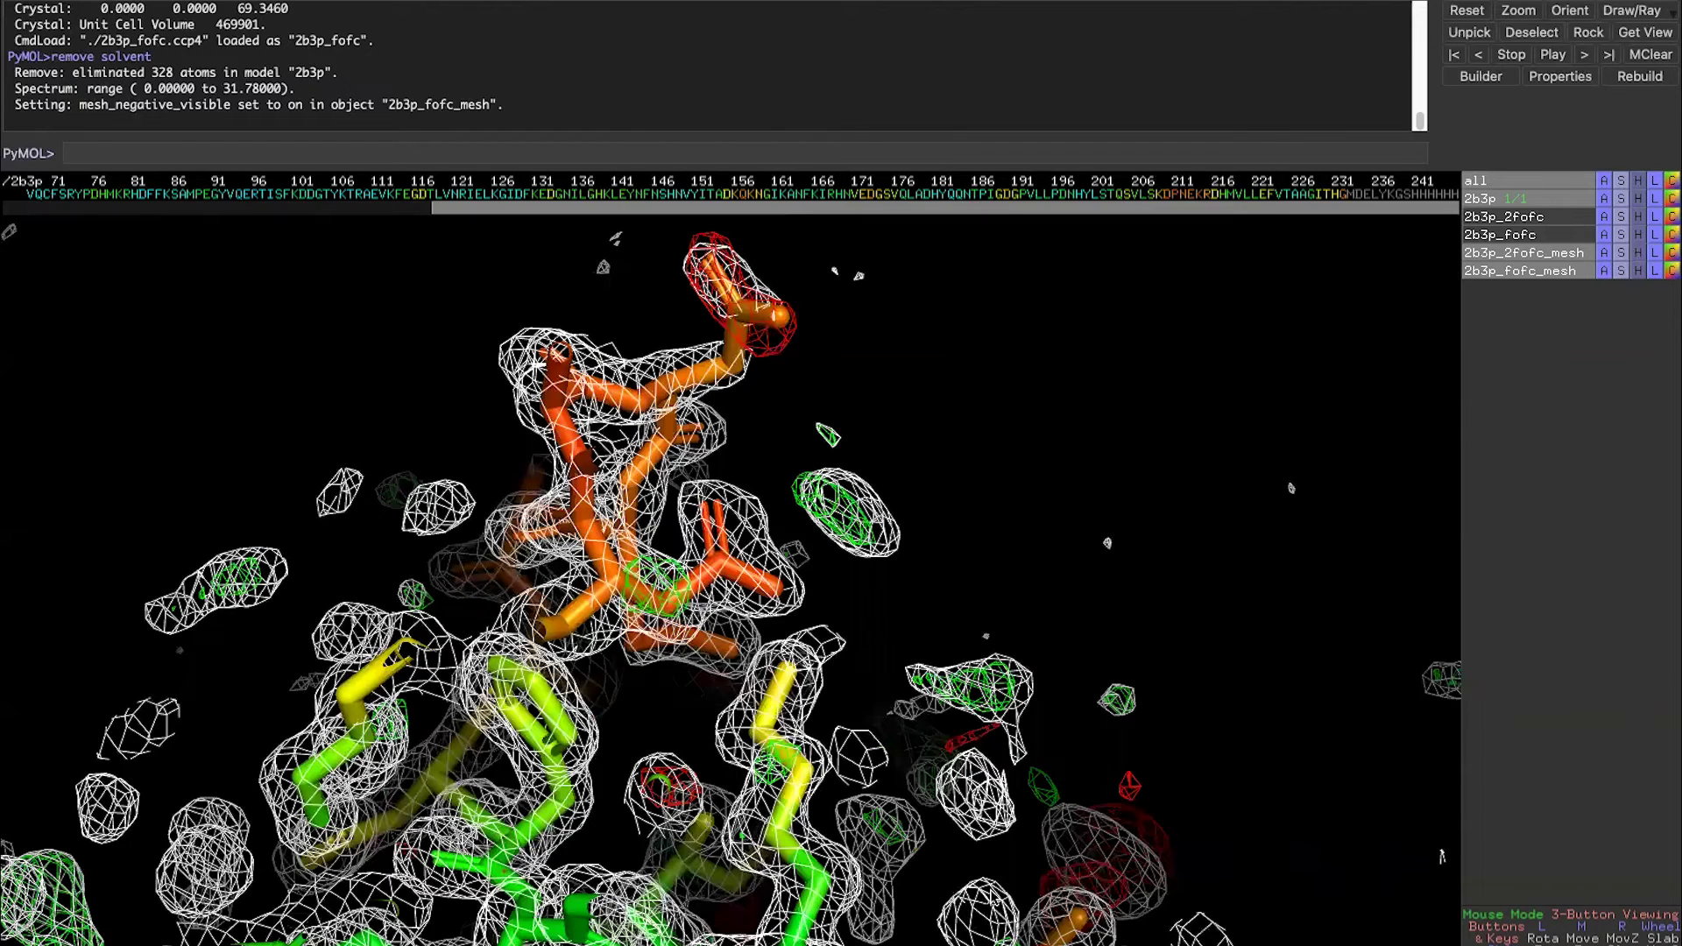
pyautogui.moveTo(994, 897); pyautogui.dragTo(1018, 844)
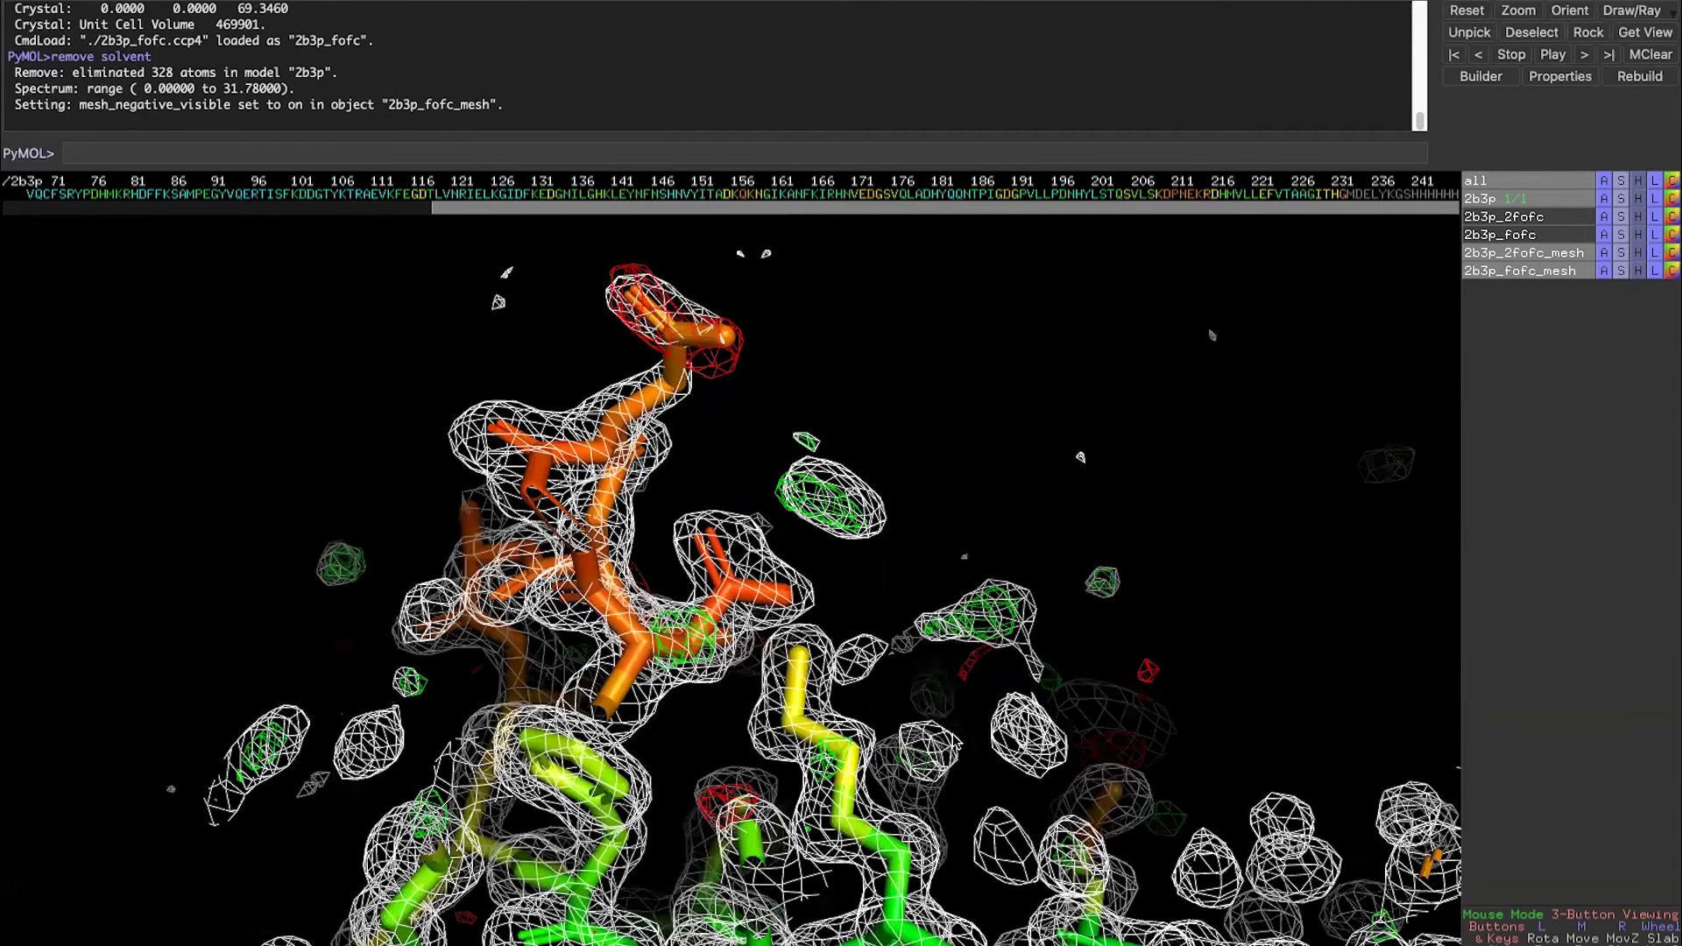
pyautogui.moveTo(958, 744); pyautogui.dragTo(942, 726)
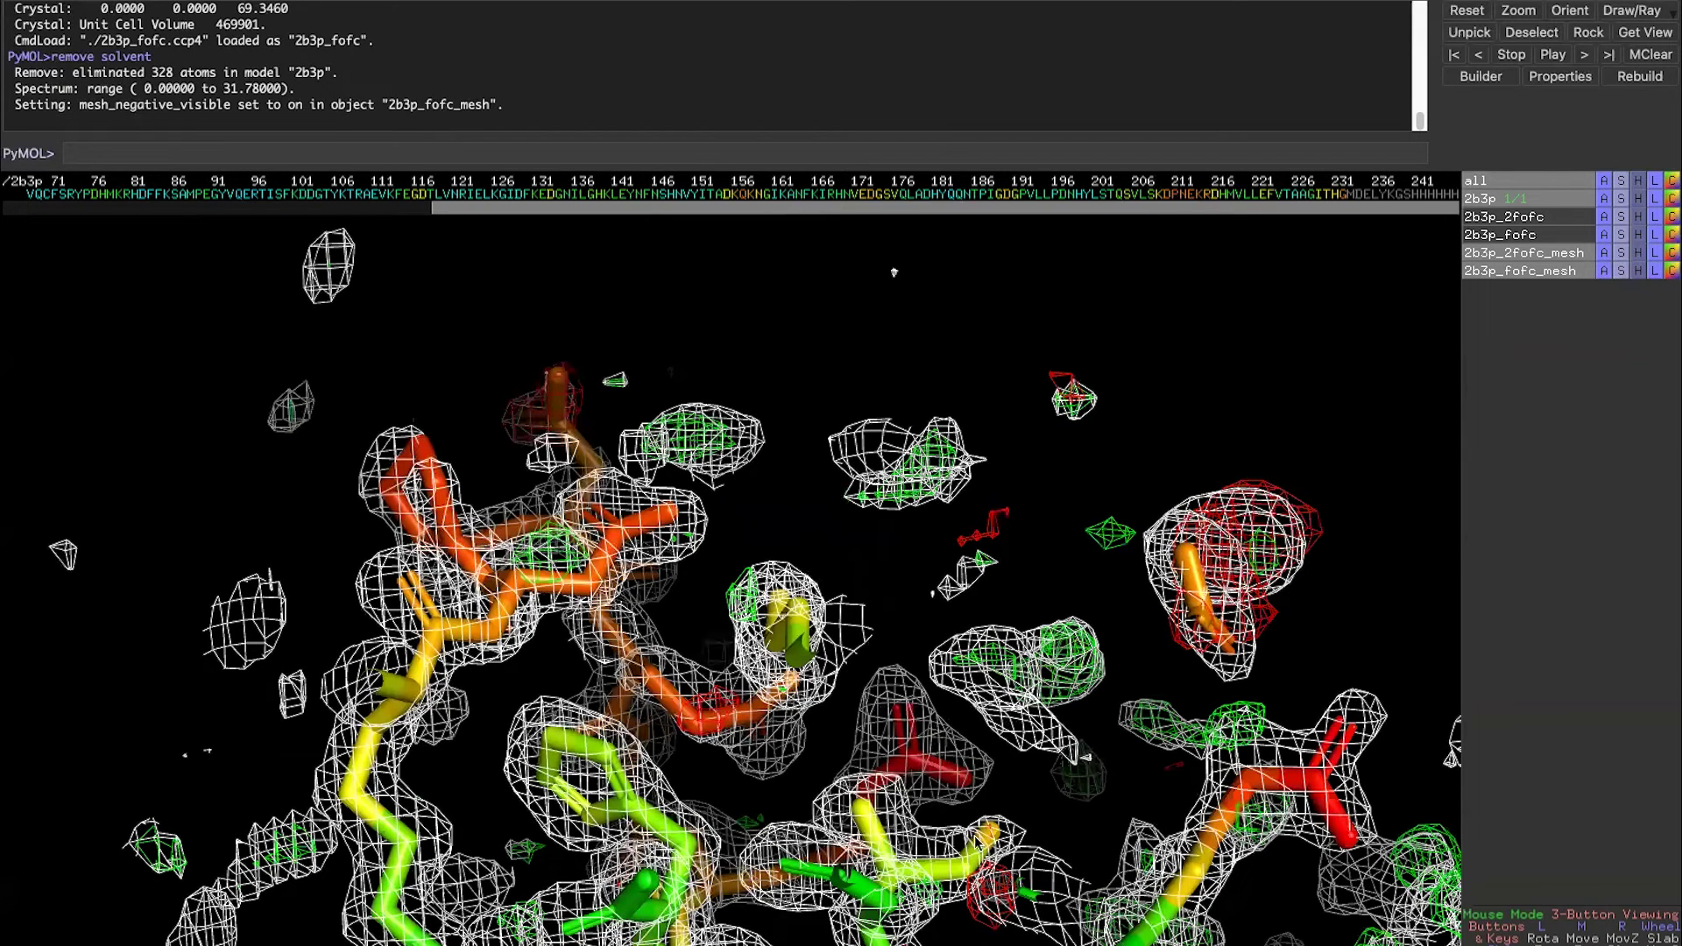
pyautogui.moveTo(978, 843); pyautogui.dragTo(952, 828)
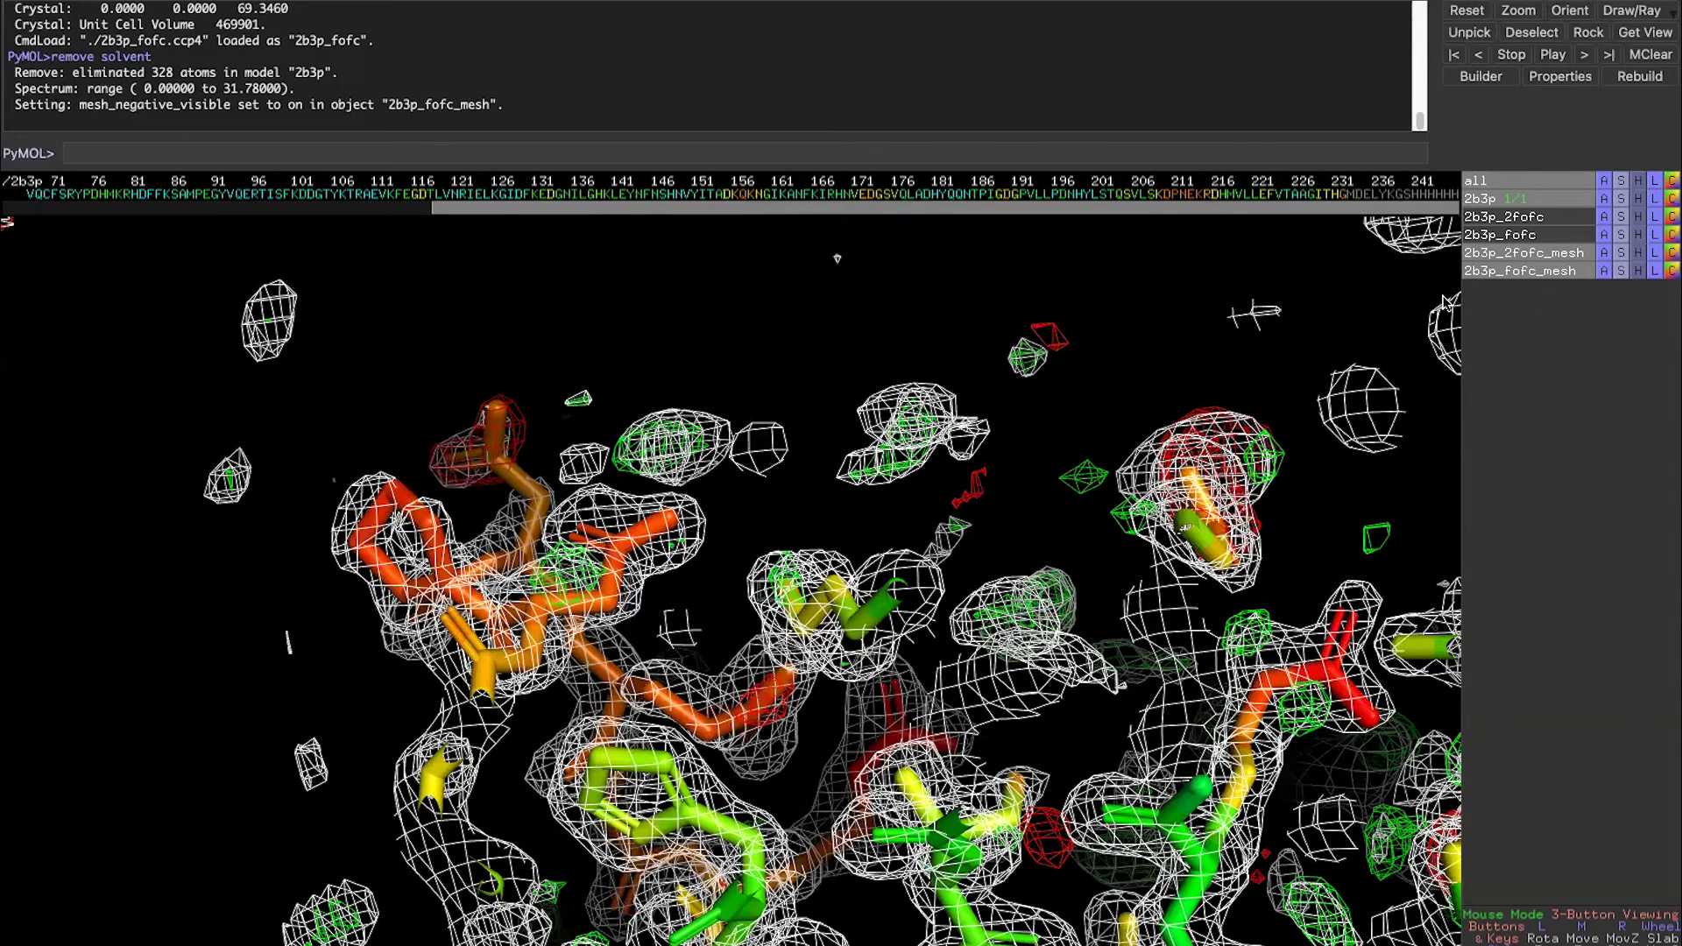
pyautogui.click(1550, 255)
# Rotate, pan and zoom onto the central chromophore ring, then re-enable 2b3p_2fofc_mesh.
pyautogui.moveTo(1062, 441); pyautogui.dragTo(1037, 508)
pyautogui.scroll(-5, 1037, 510)
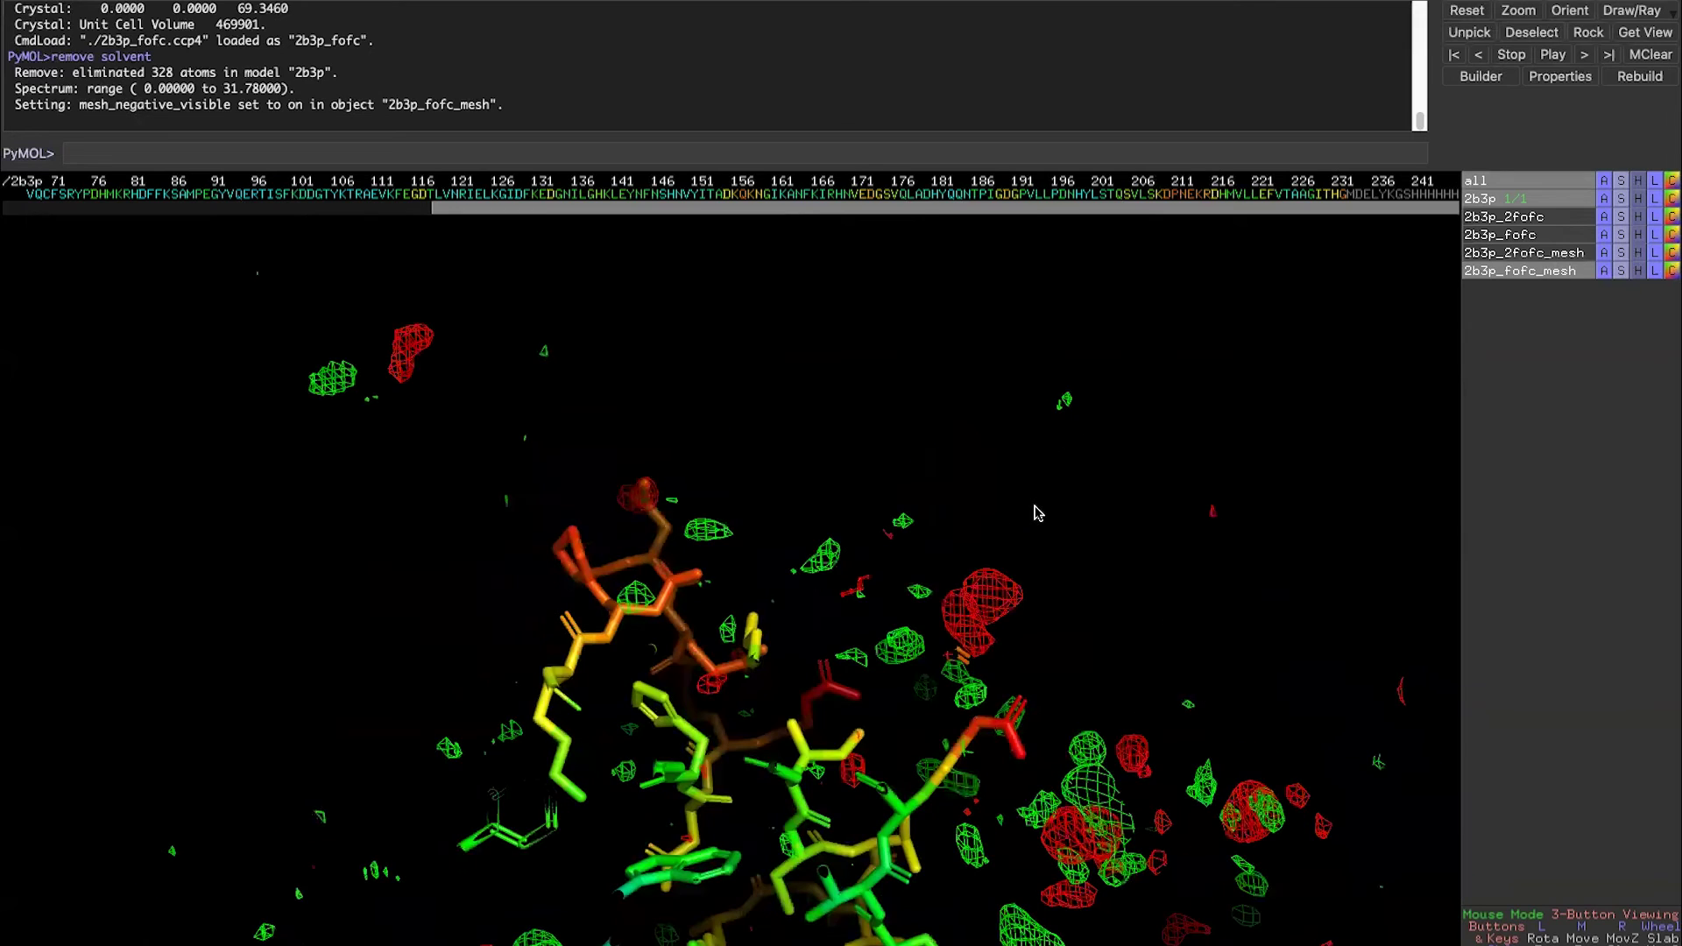
pyautogui.moveTo(922, 646); pyautogui.dragTo(839, 839)
pyautogui.moveTo(494, 819); pyautogui.dragTo(735, 542, button='middle')
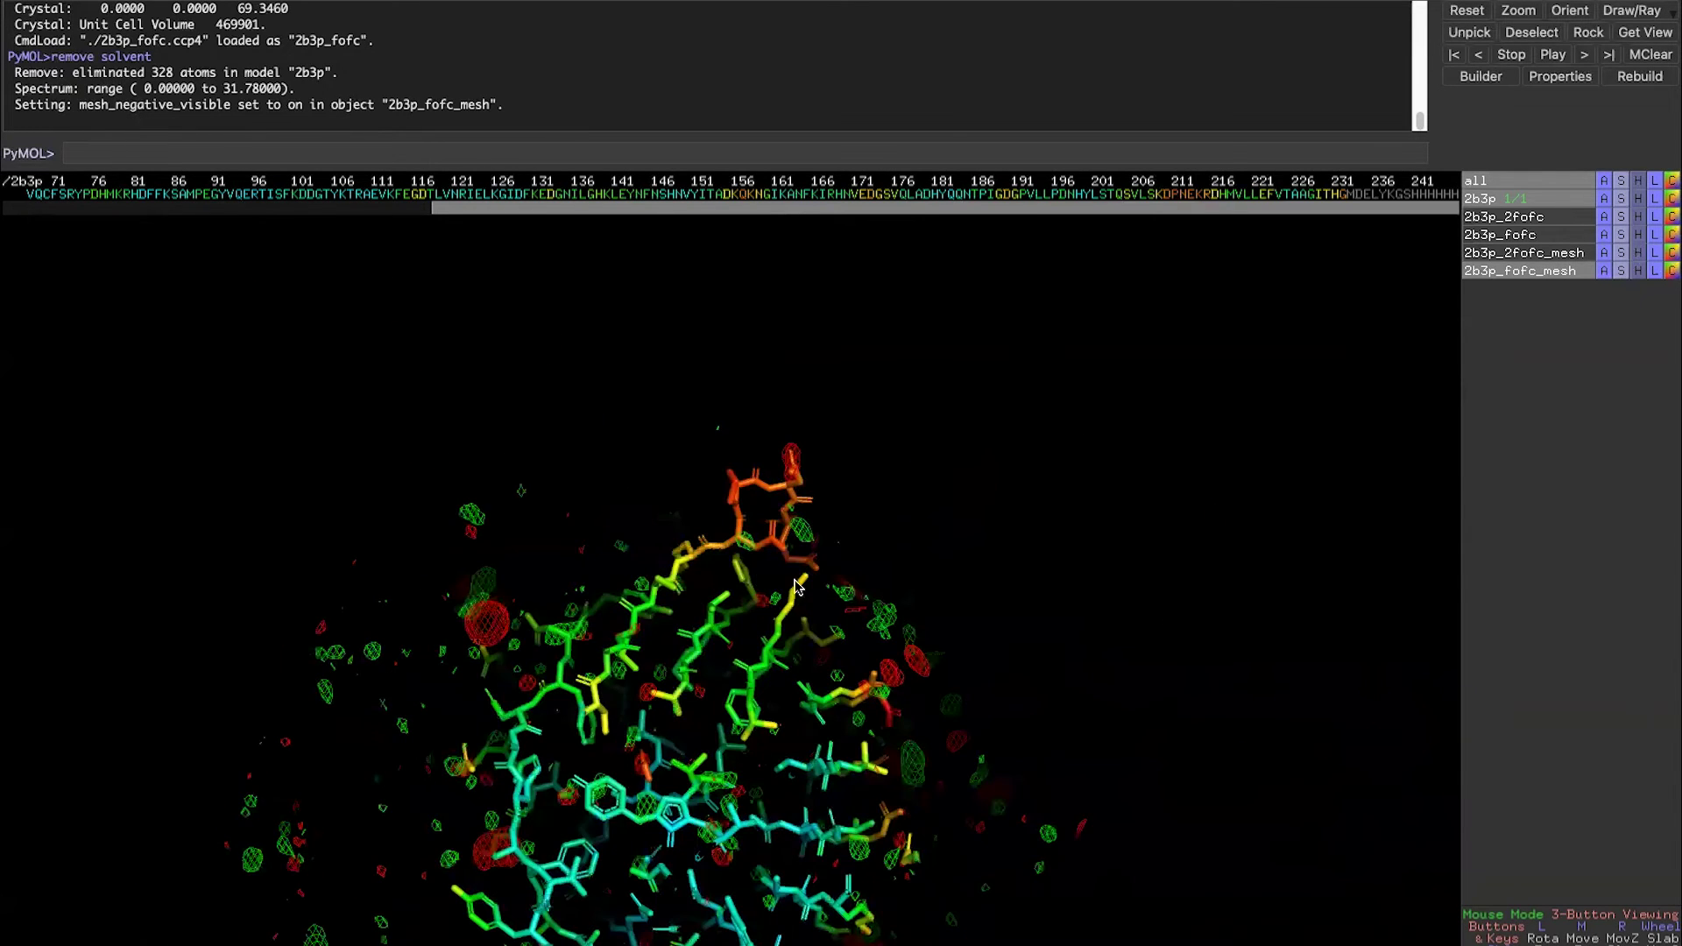
pyautogui.scroll(8, 670, 665)
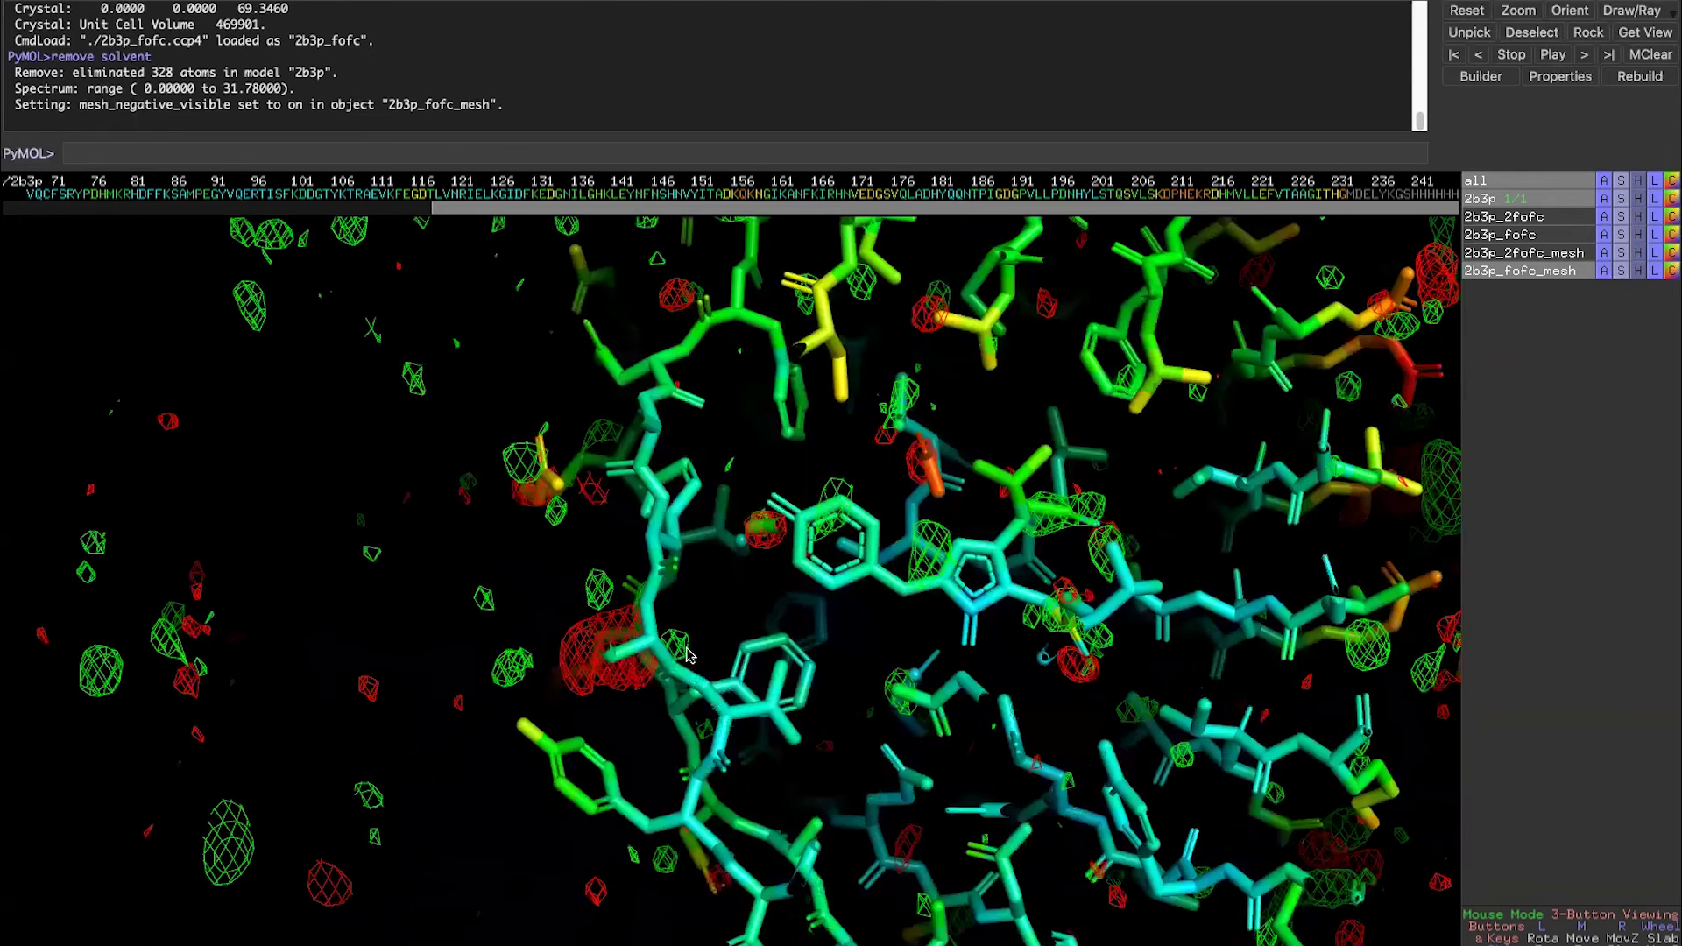
pyautogui.moveTo(631, 574); pyautogui.dragTo(709, 809)
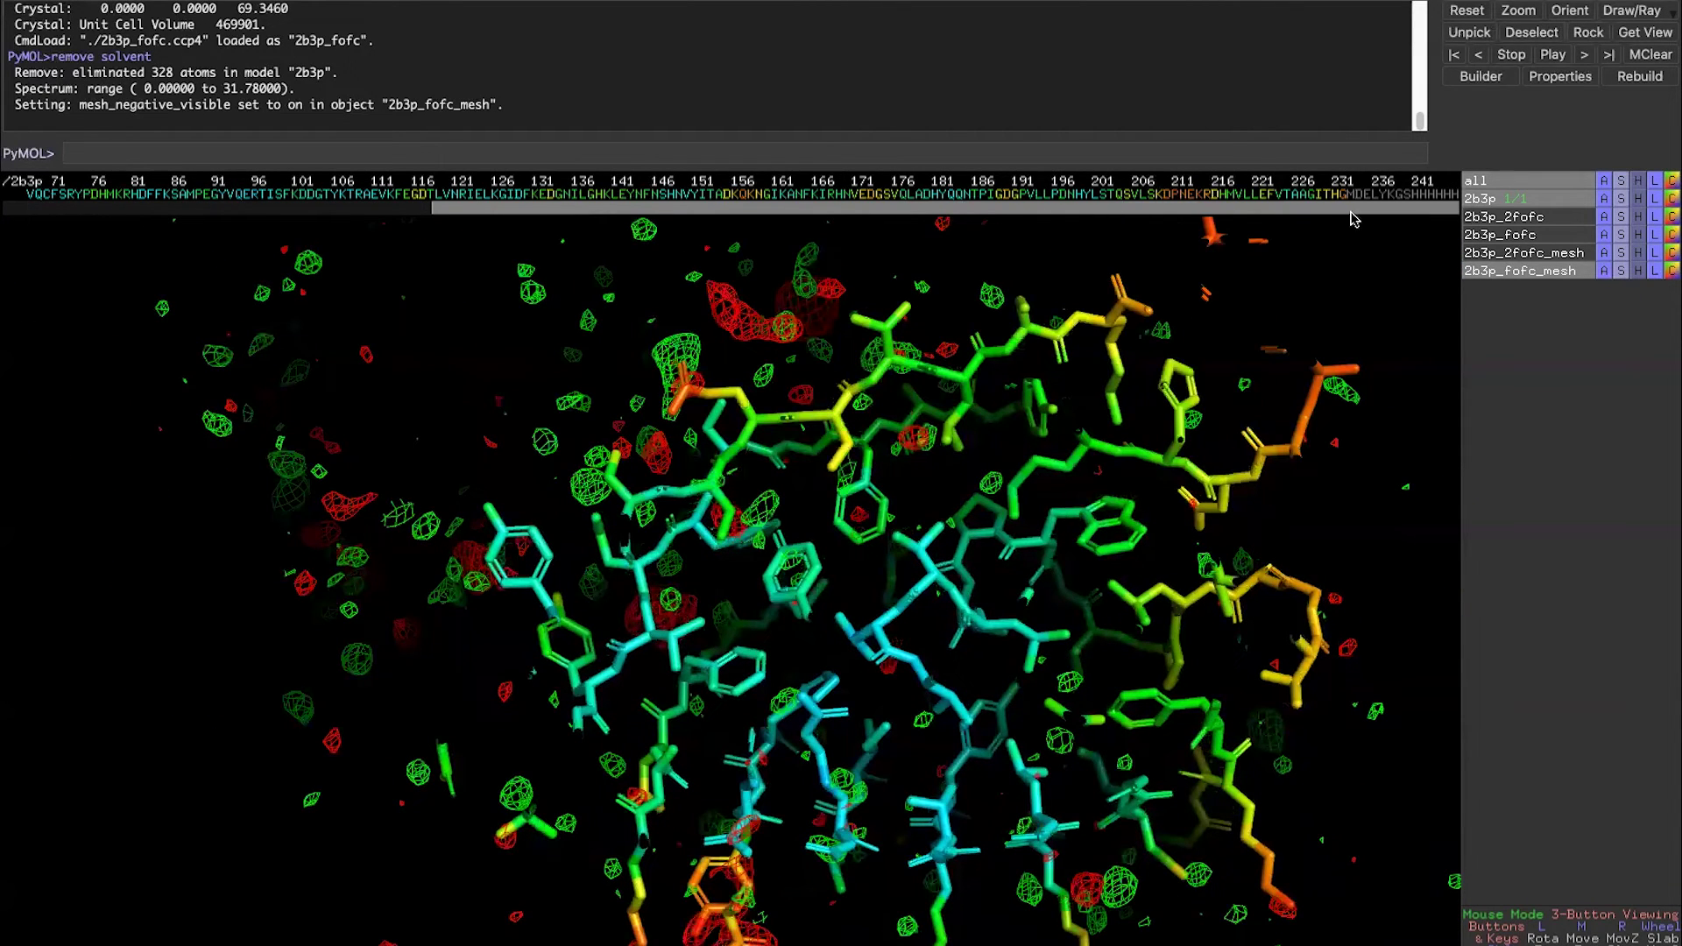
pyautogui.click(1514, 254)
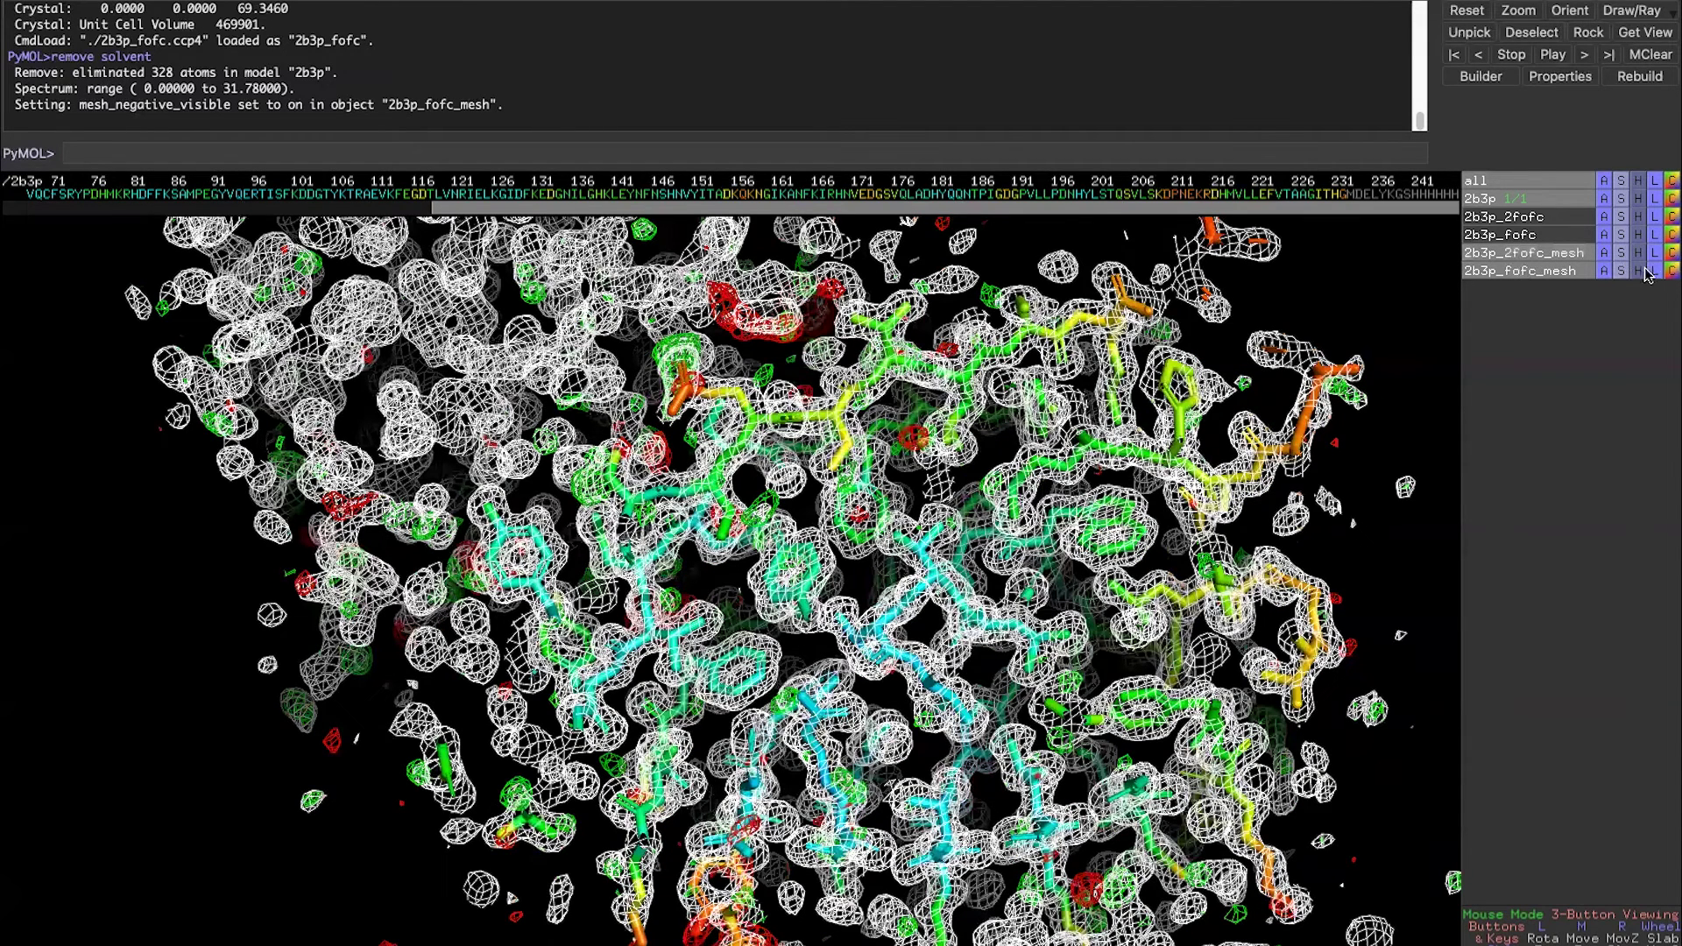
# Recolour 2b3p_2fofc_mesh blue using the blues > blue colour choice.
pyautogui.click(1672, 271)
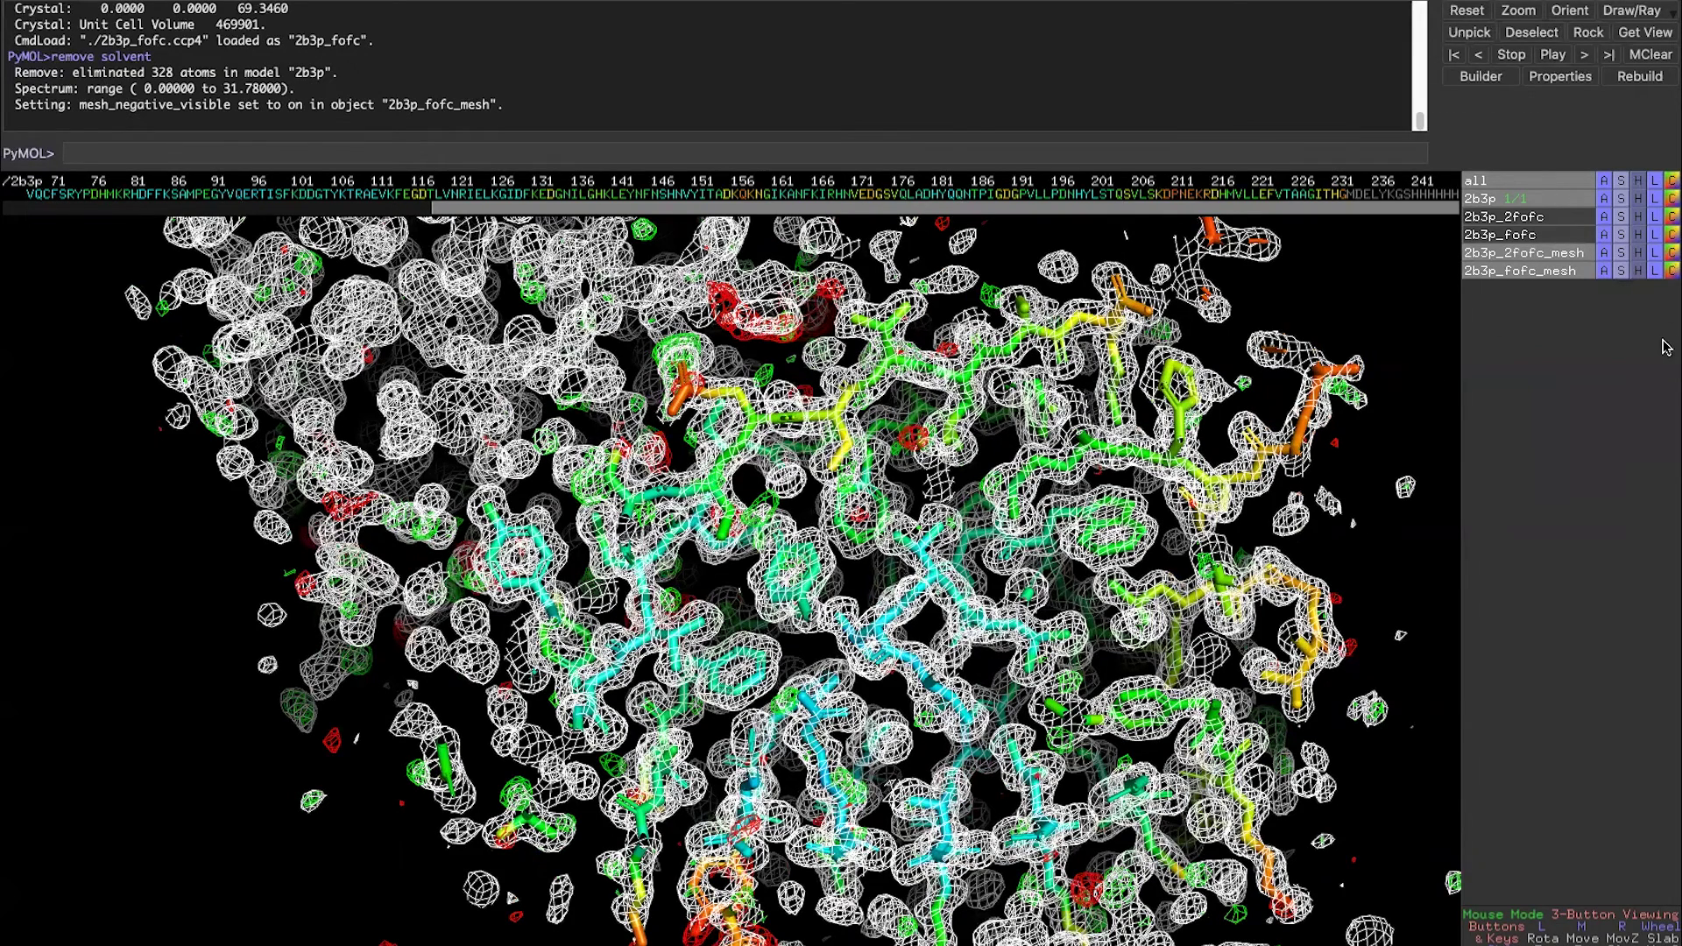
pyautogui.click(1671, 271)
pyautogui.moveTo(1638, 330)
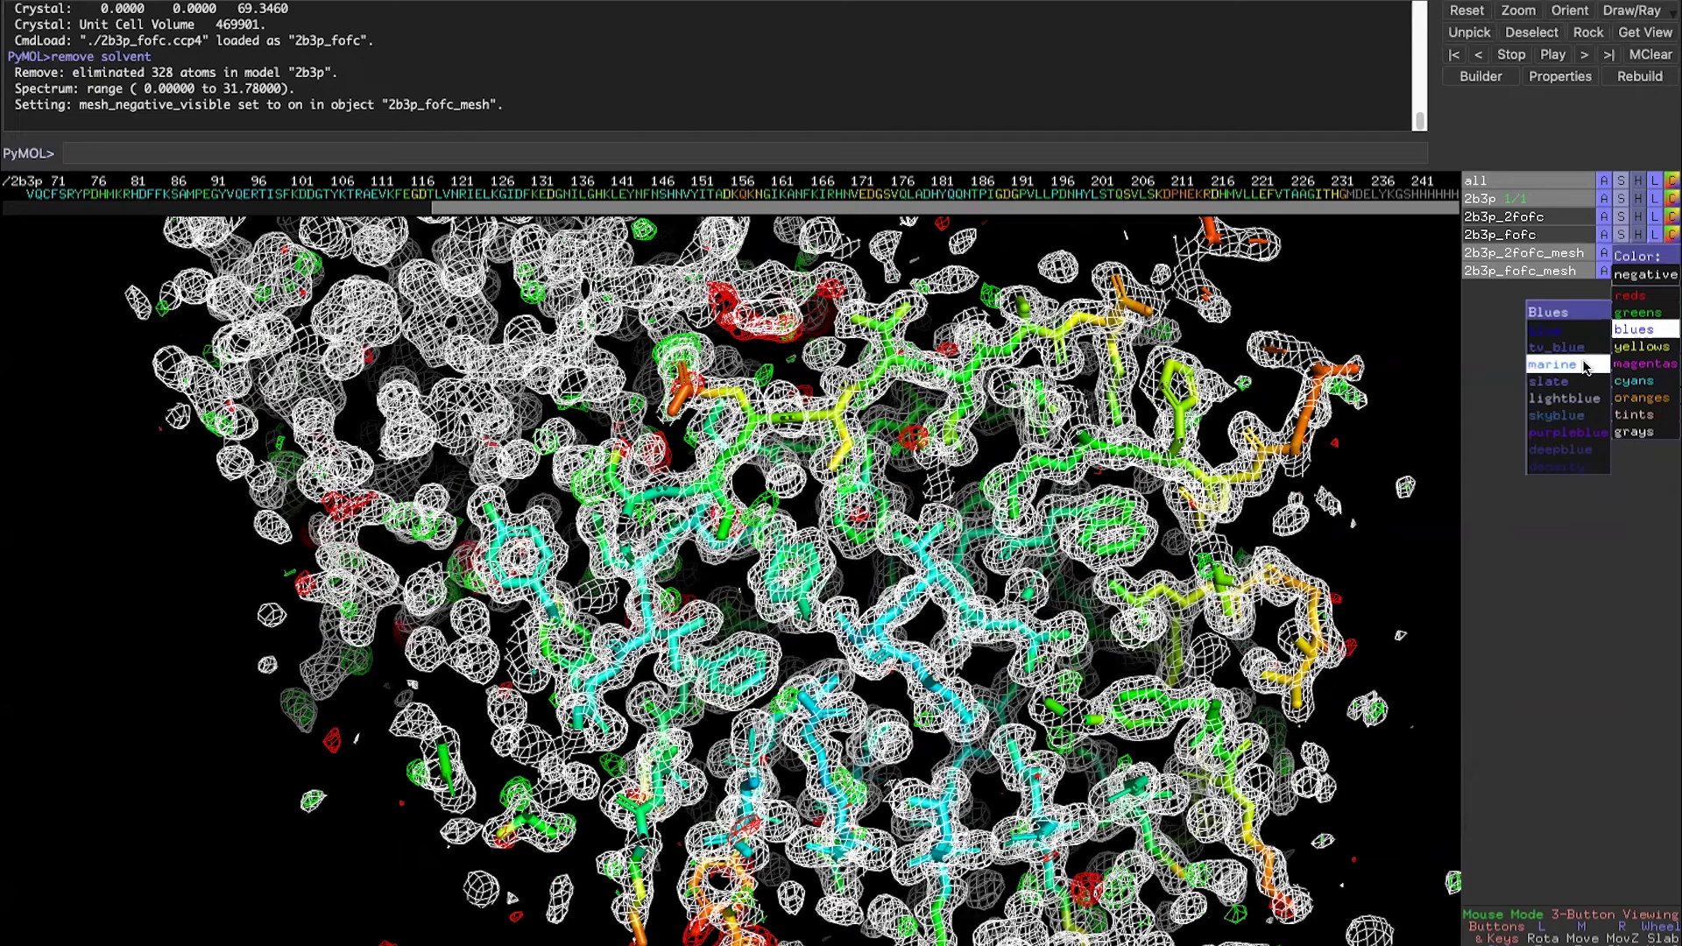
pyautogui.click(1544, 330)
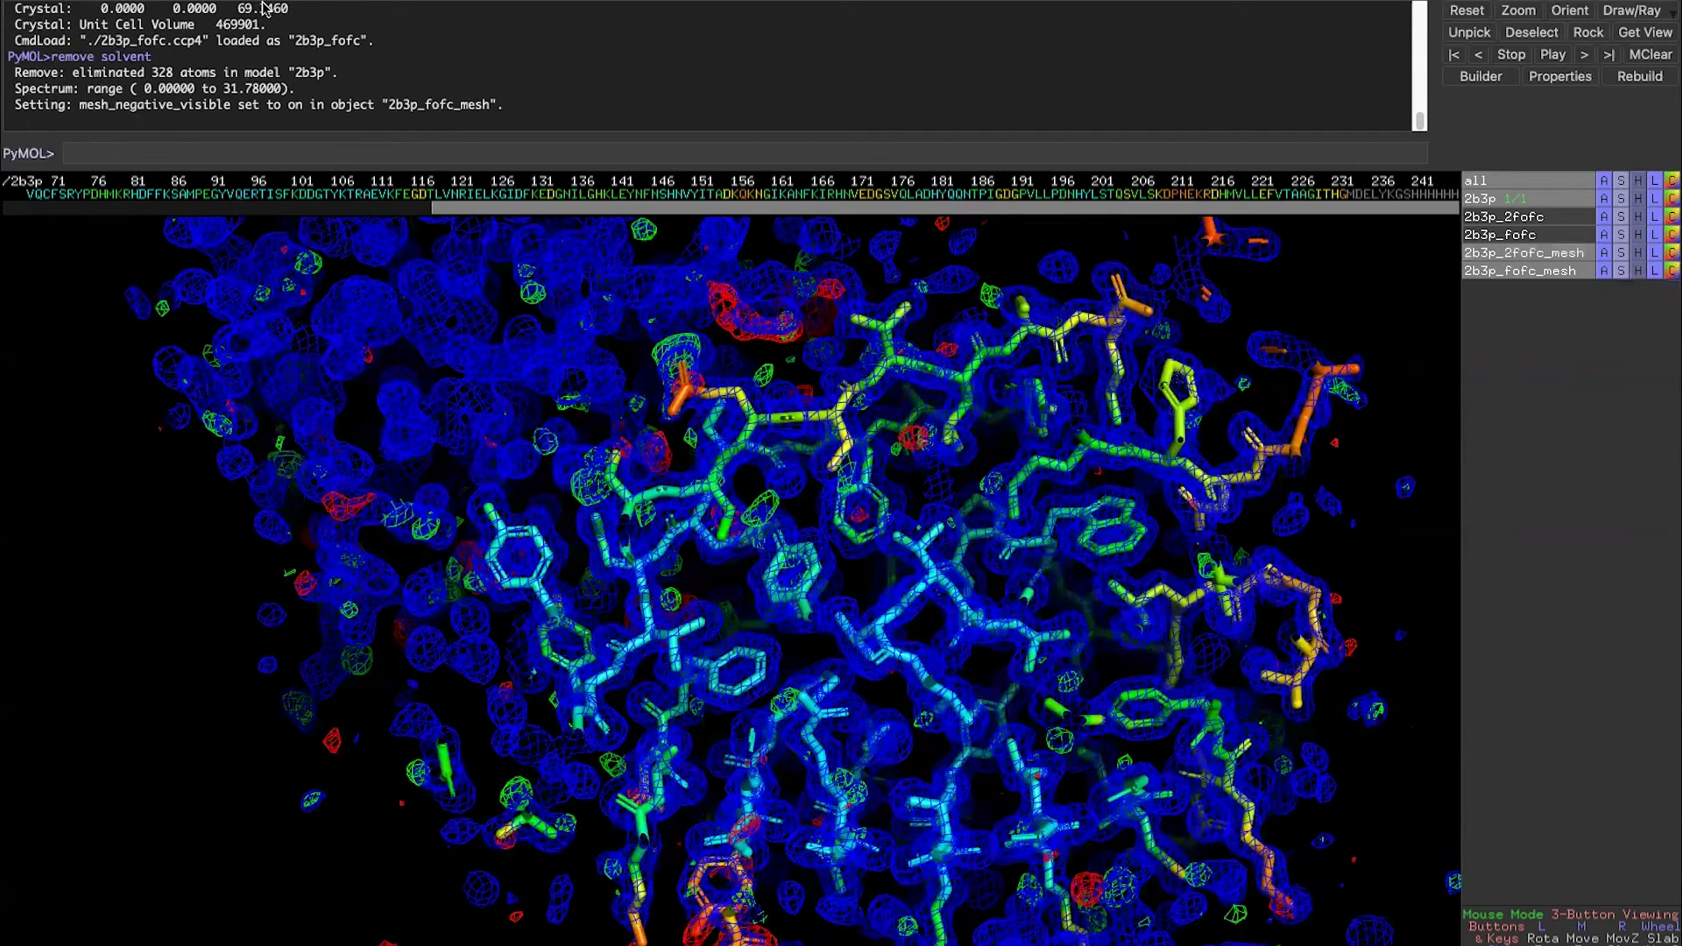
pyautogui.click(330, 10)
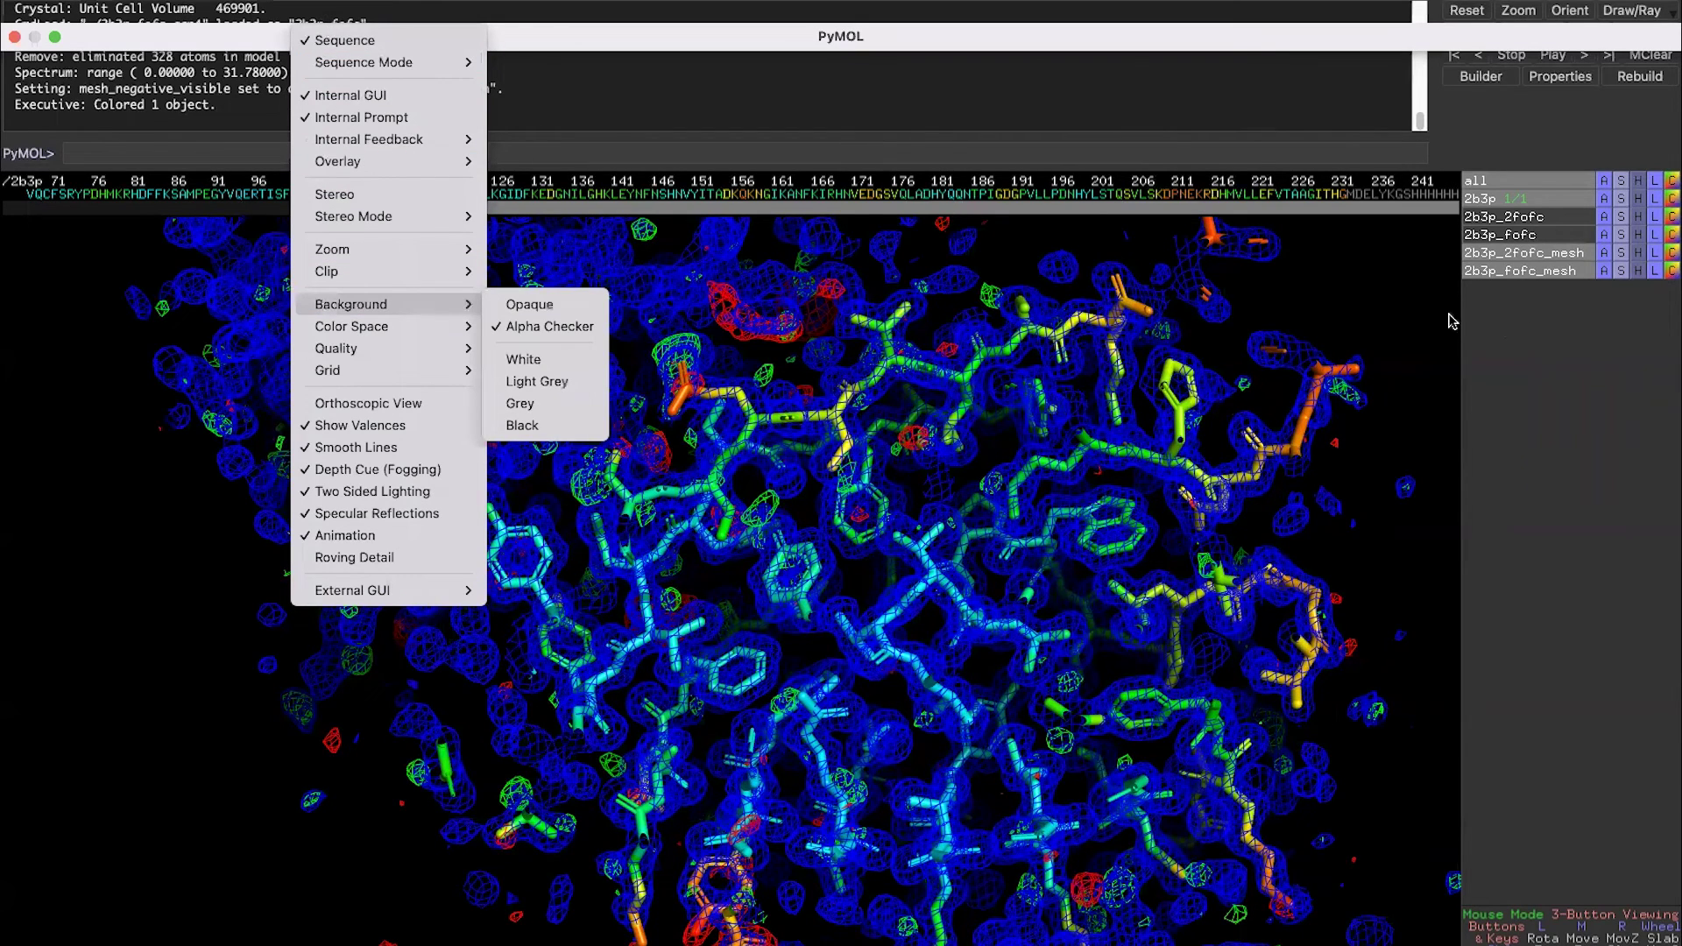
pyautogui.click(1655, 19)
pyautogui.click(1632, 10)
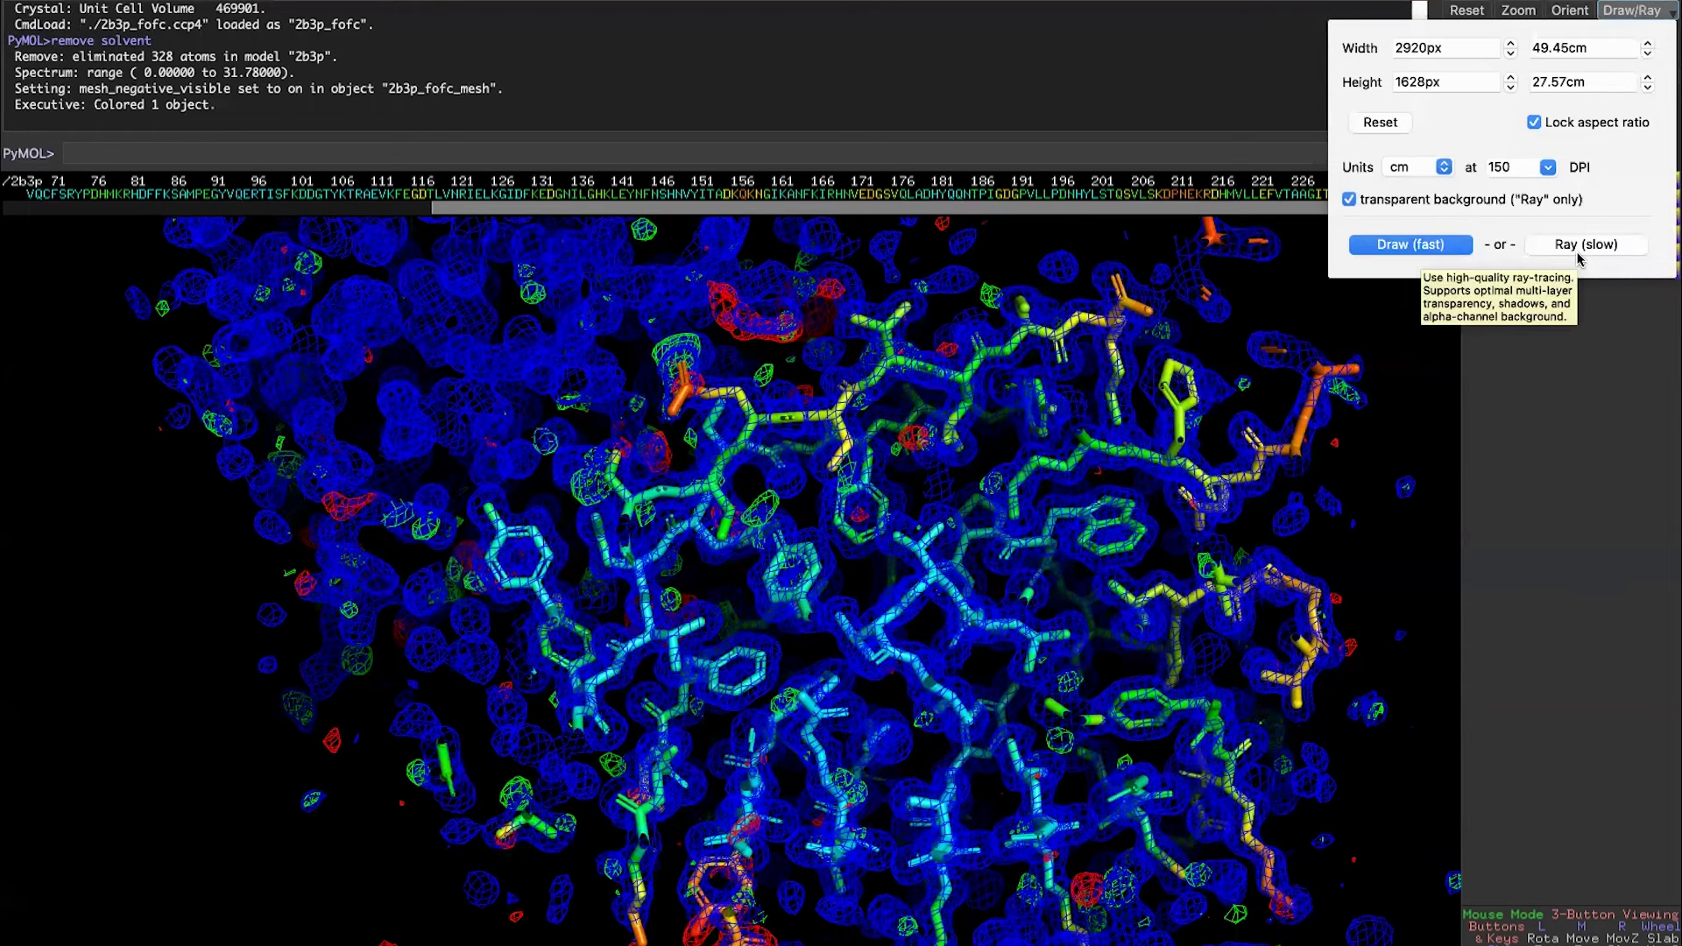
pyautogui.click(1420, 253)
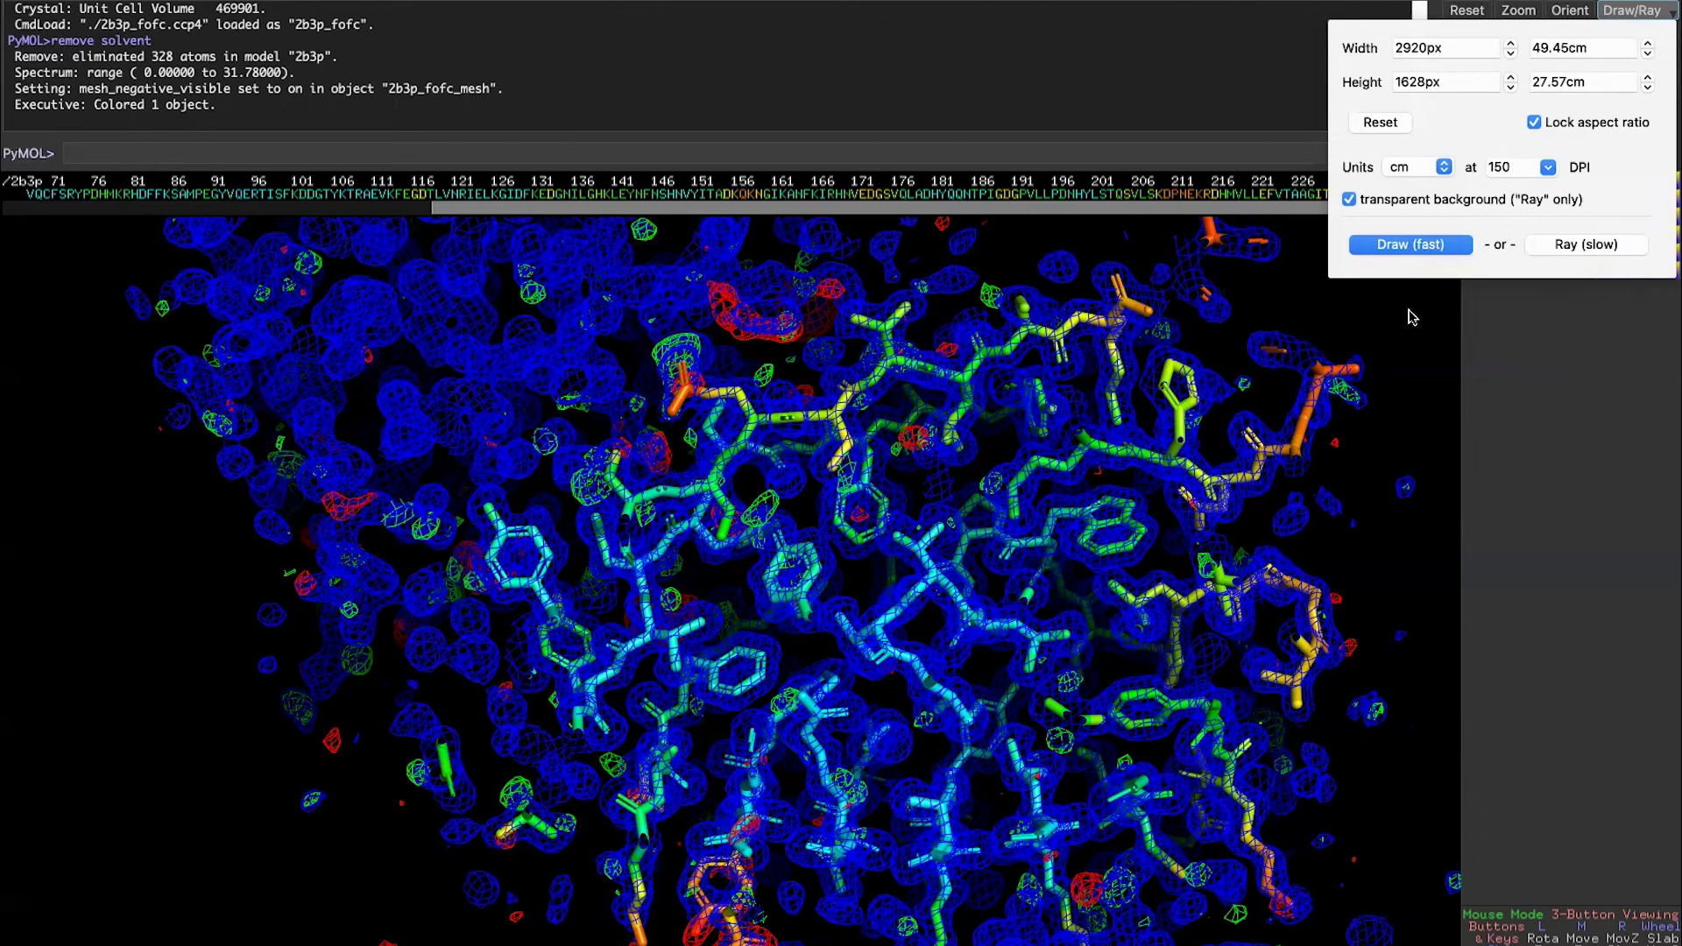
pyautogui.click(1408, 415)
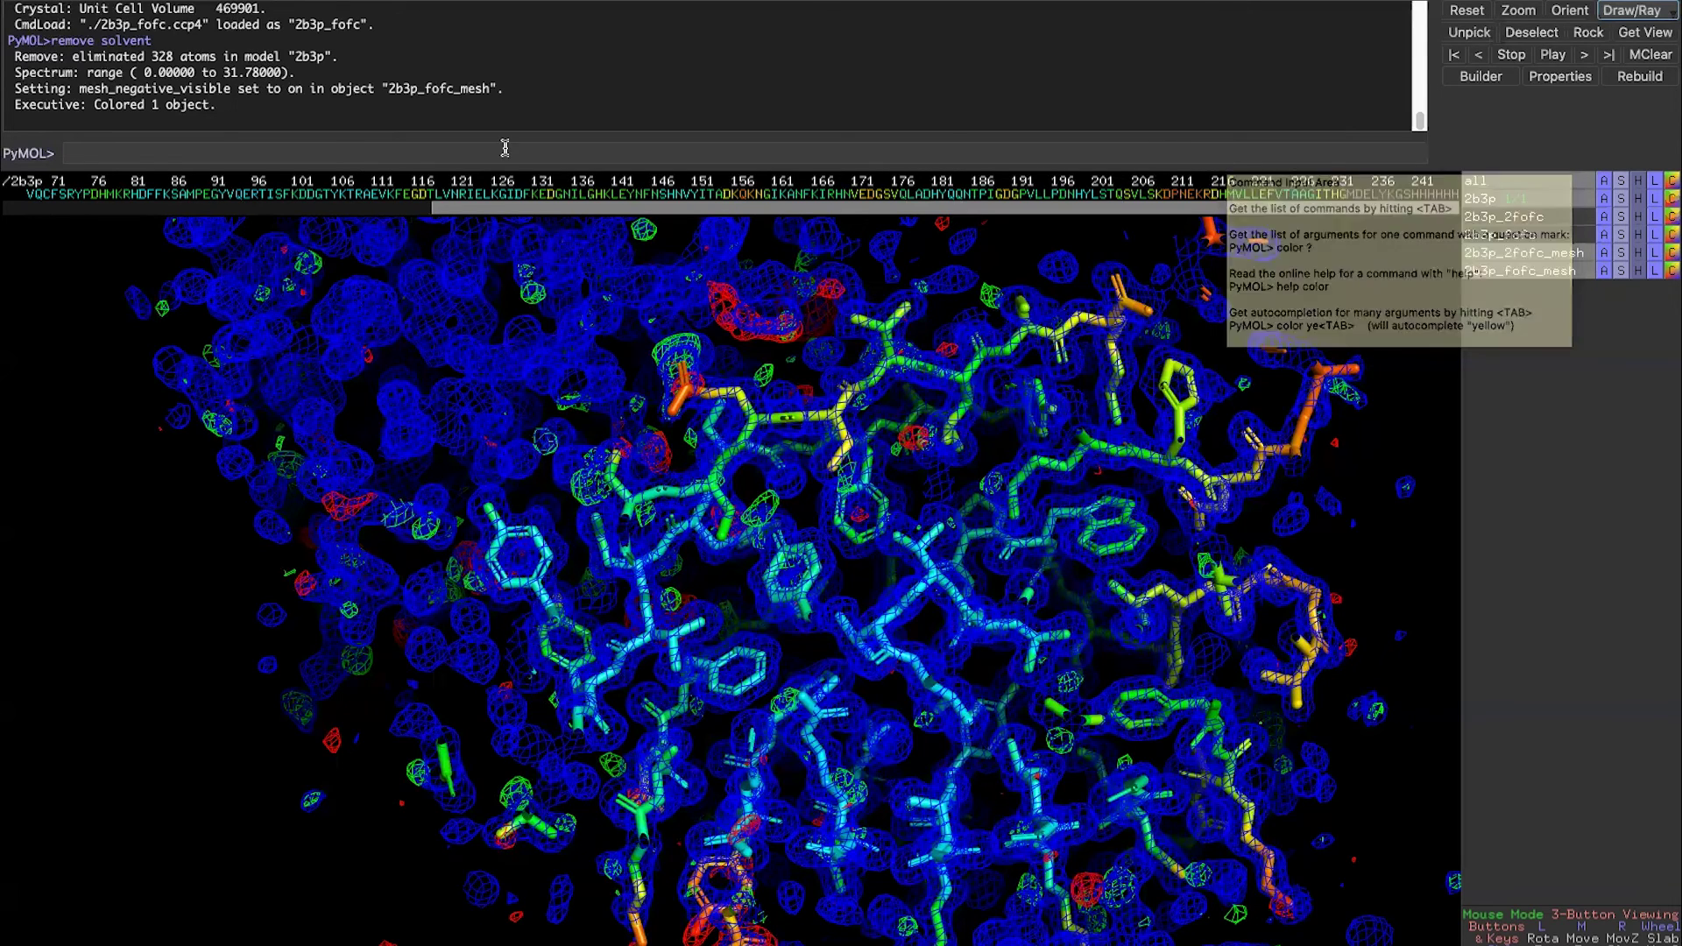
pyautogui.moveTo(50, 4)
pyautogui.click(127, 7)
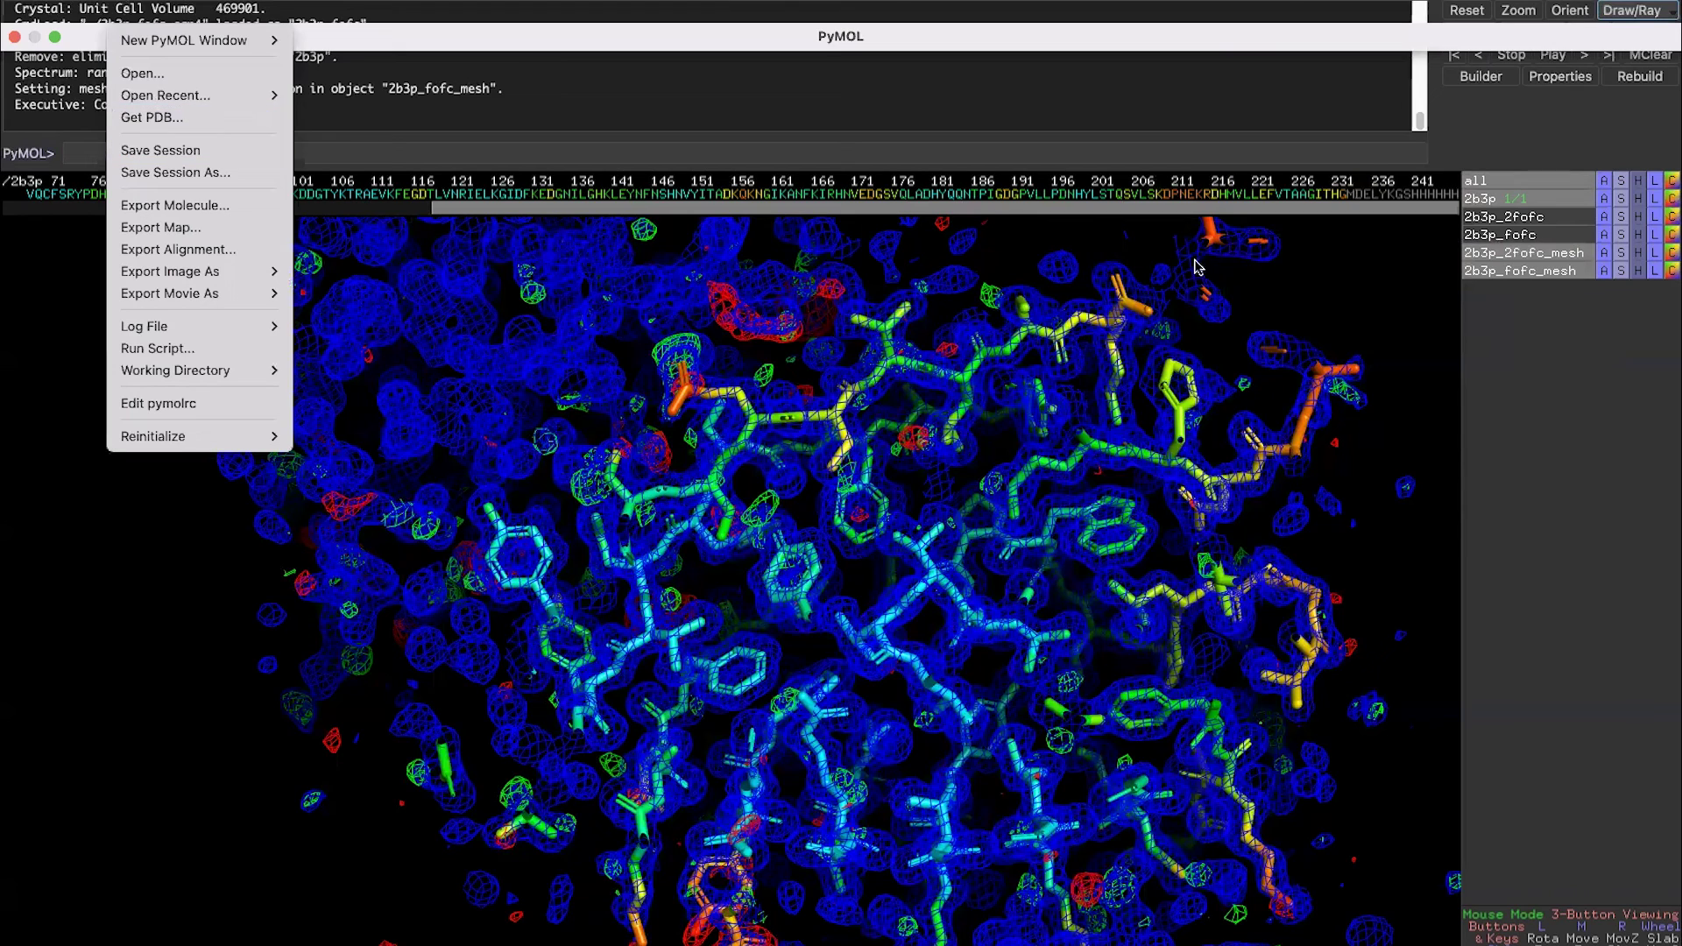
pyautogui.click(1349, 247)
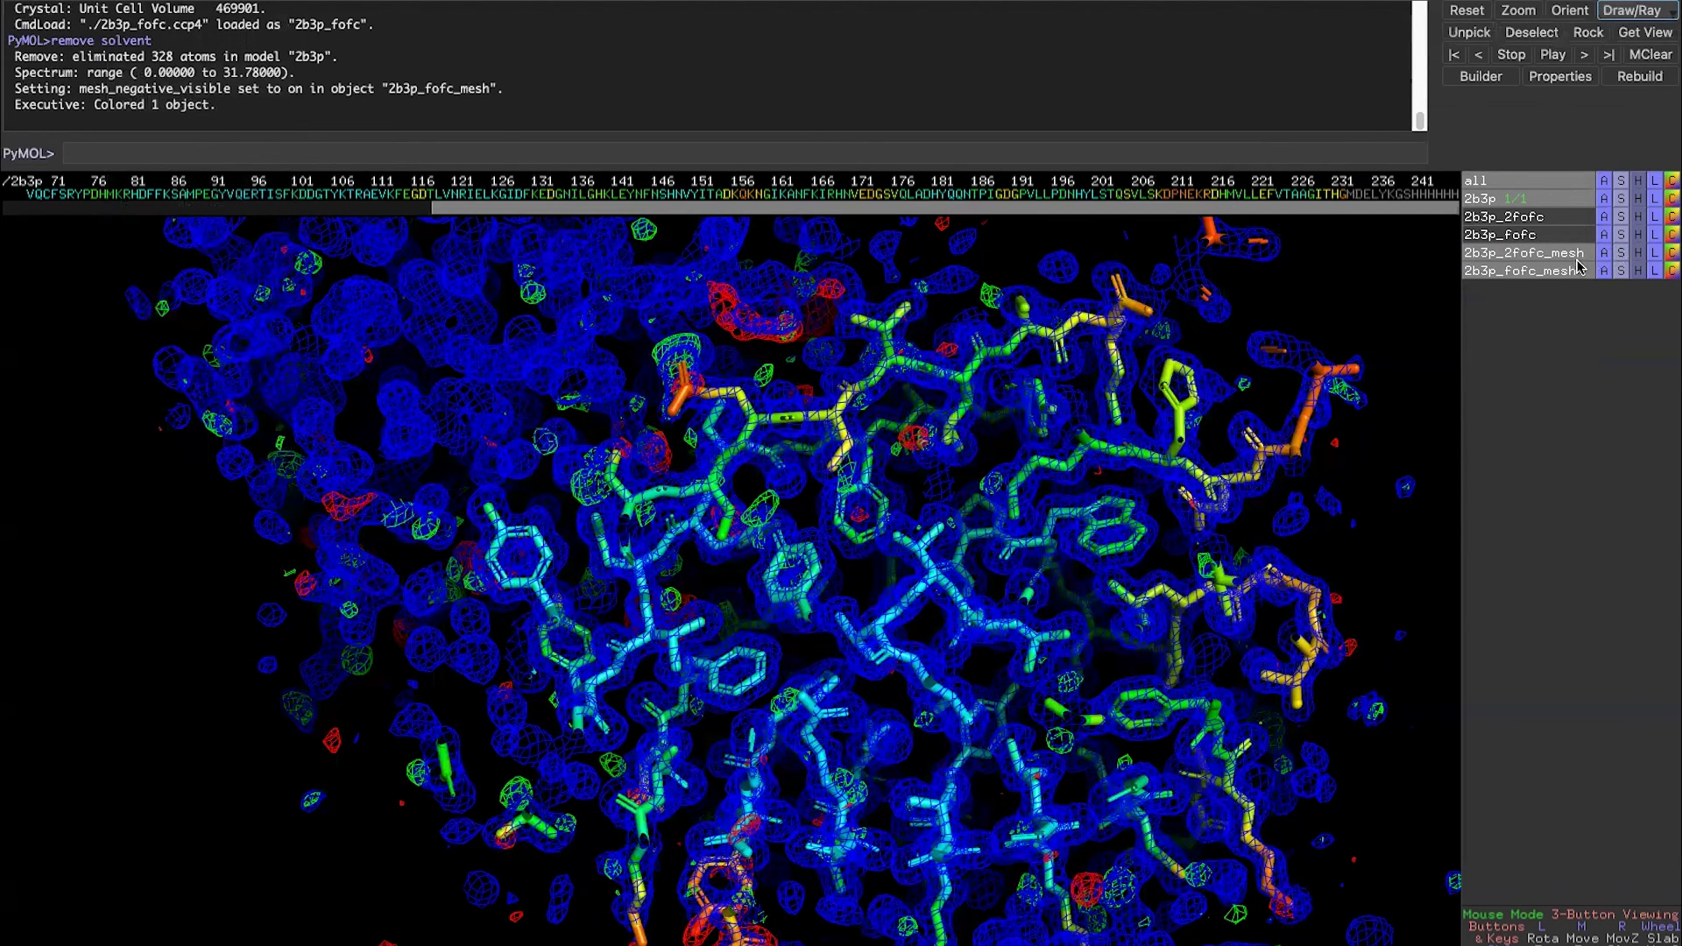
pyautogui.click(1603, 253)
pyautogui.moveTo(1606, 277)
pyautogui.click(331, 9)
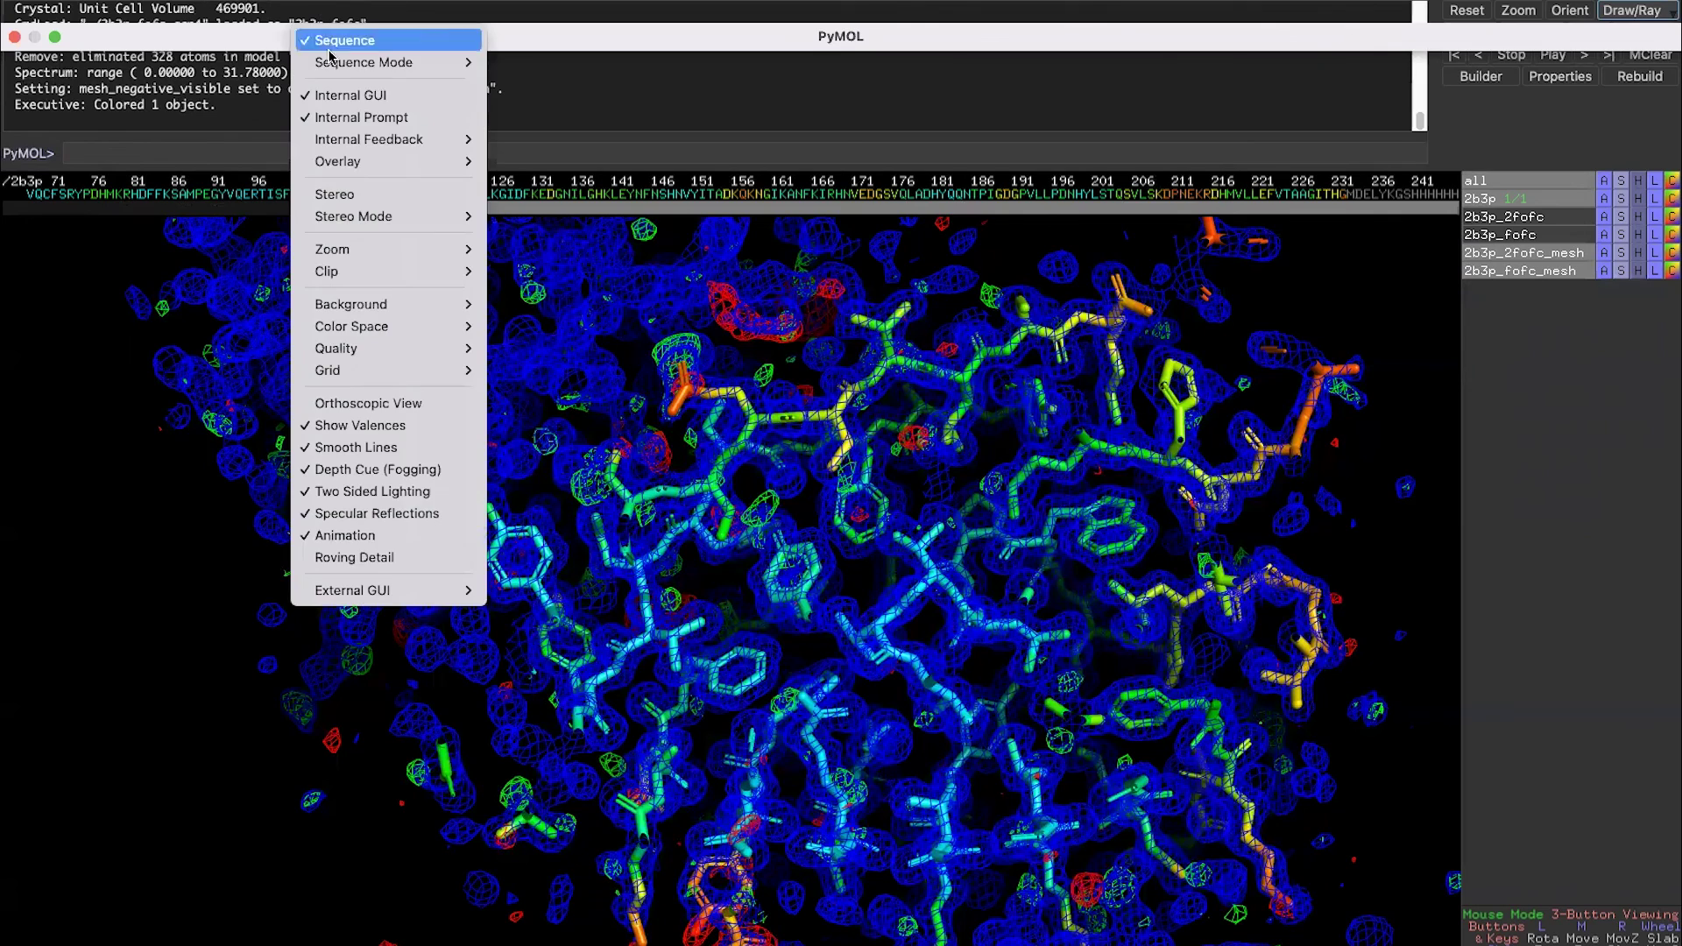
pyautogui.moveTo(378, 309)
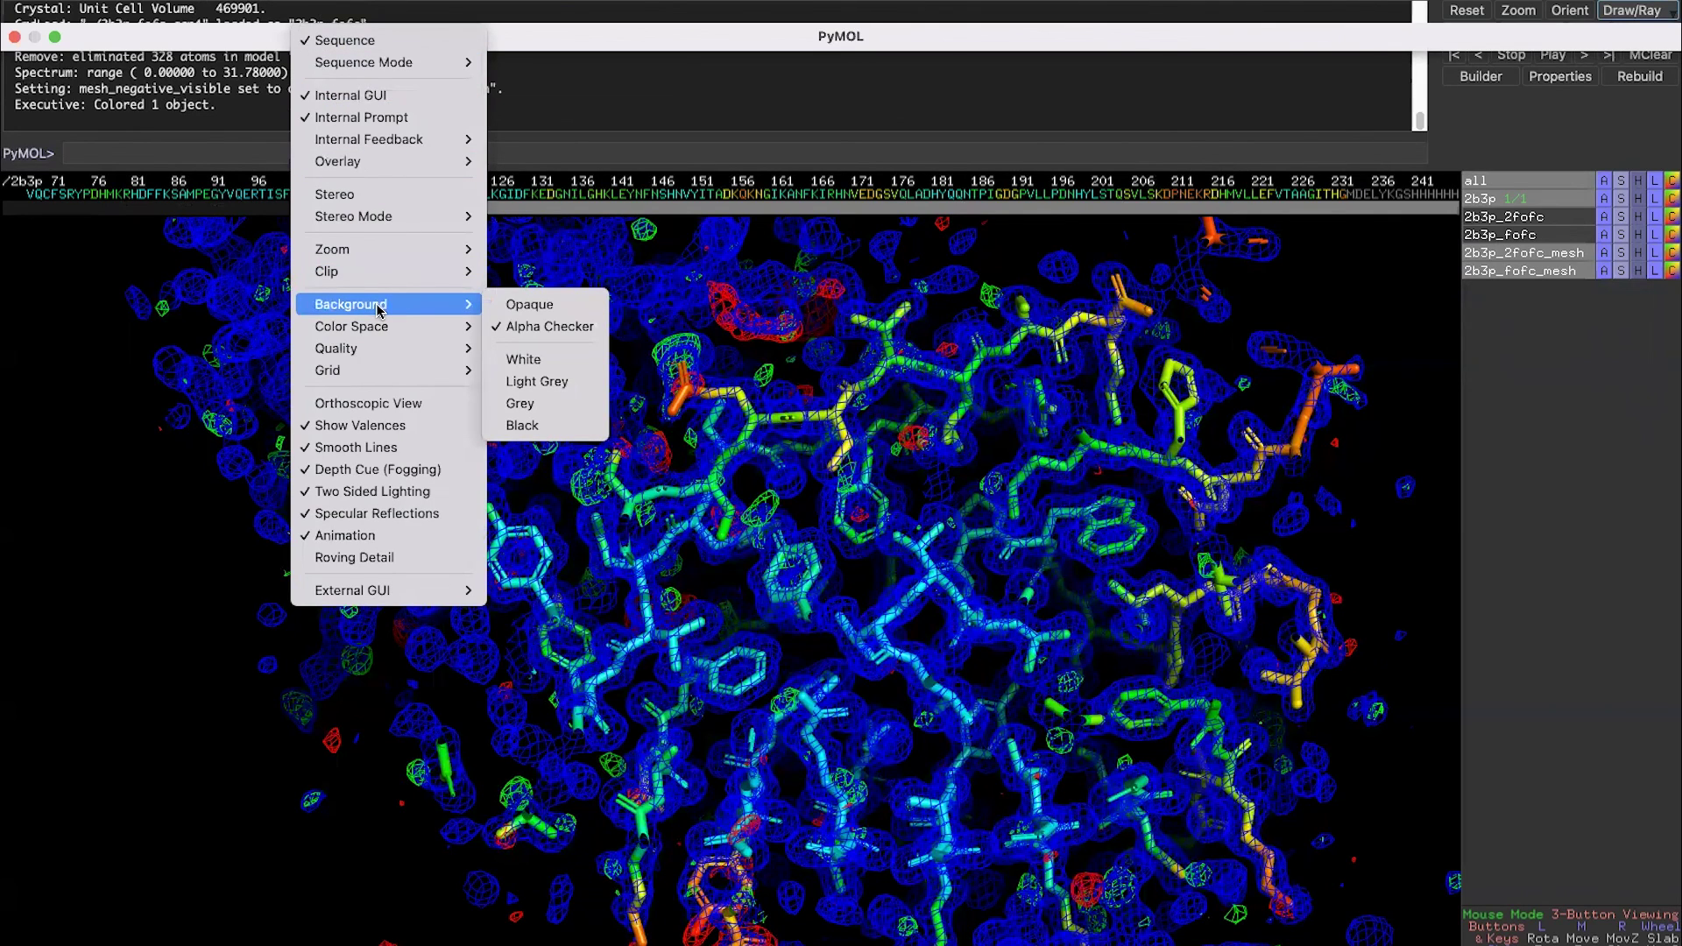
pyautogui.moveTo(404, 274)
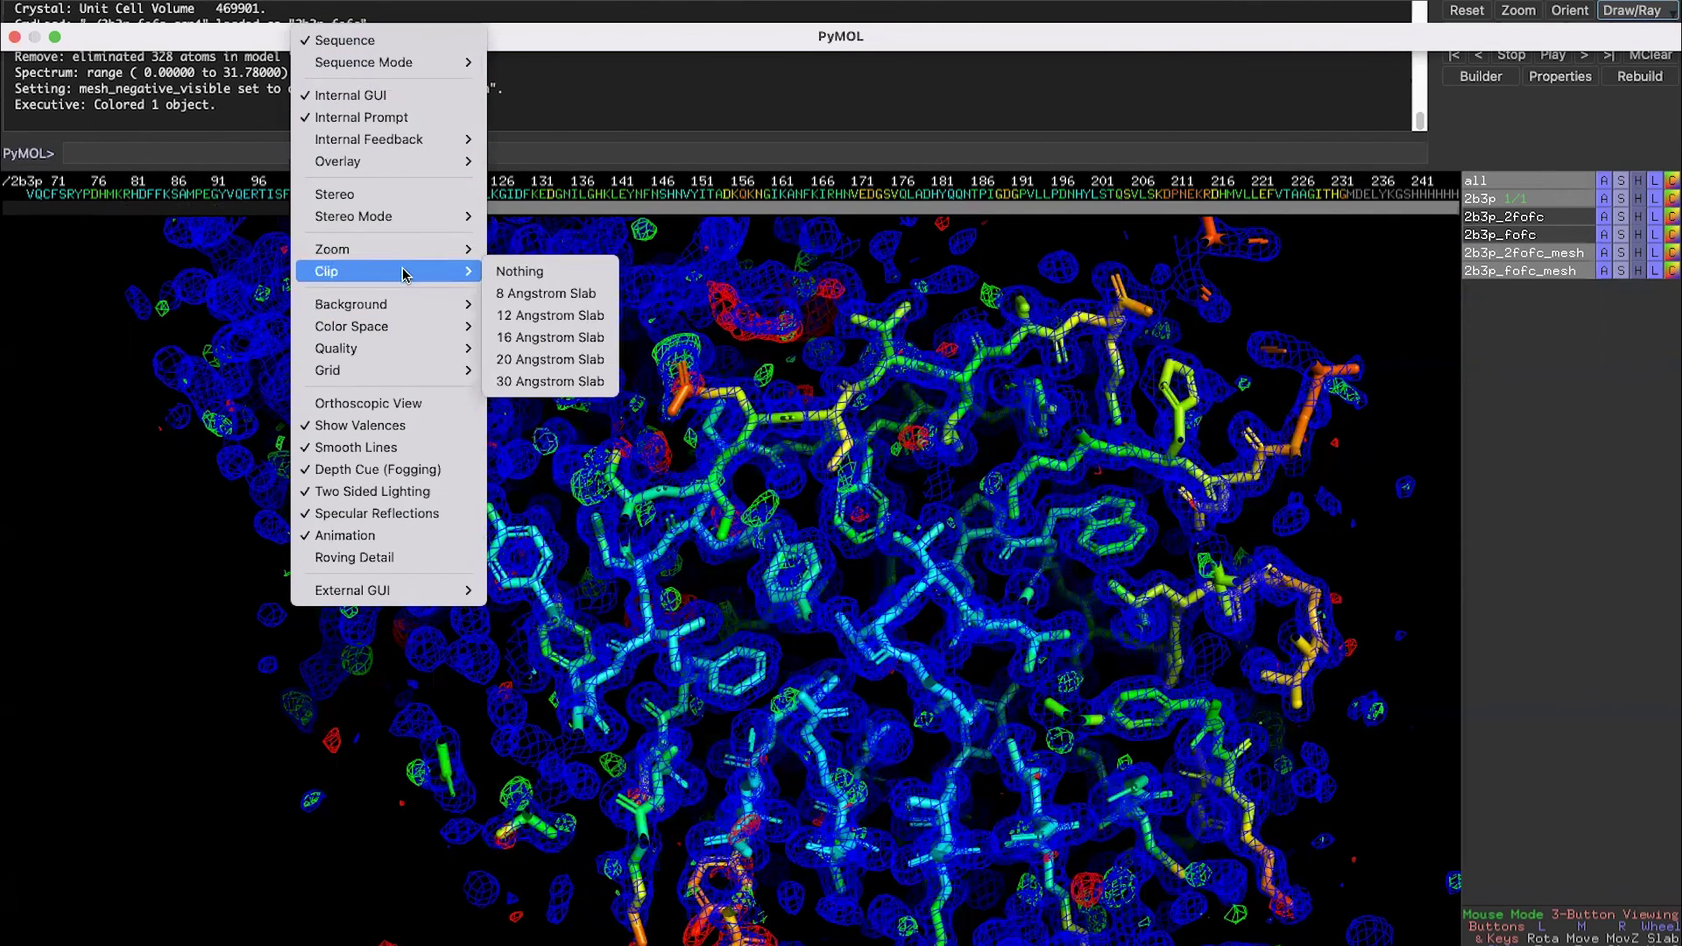
pyautogui.click(830, 275)
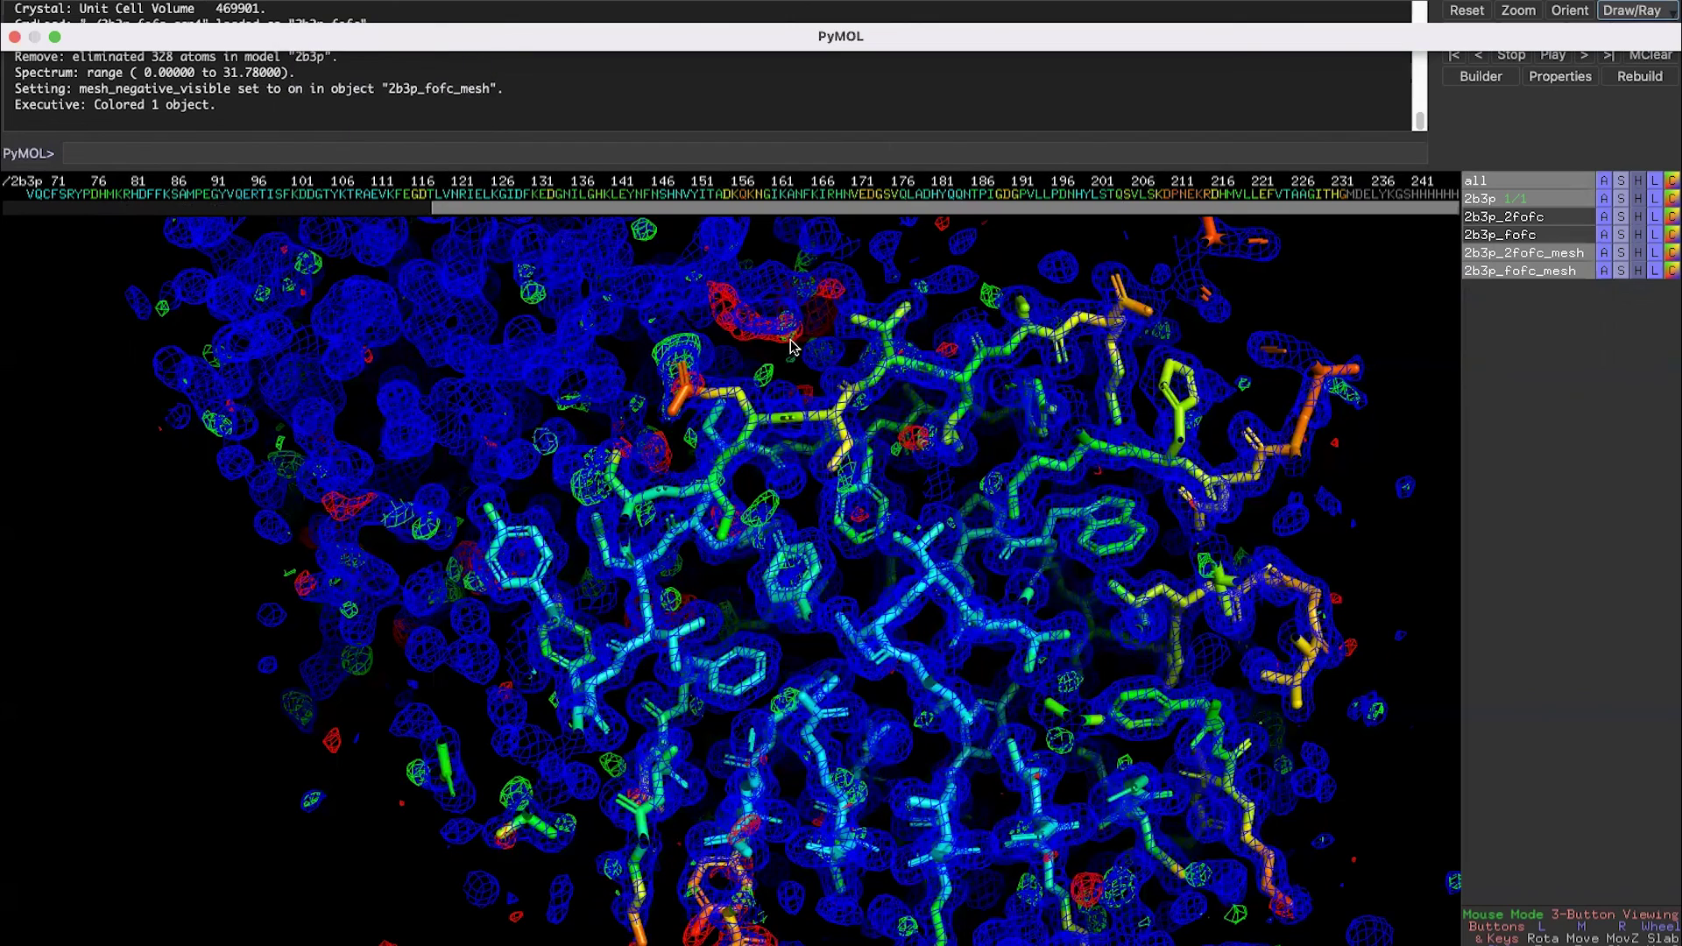
pyautogui.moveTo(793, 376); pyautogui.dragTo(720, 486)
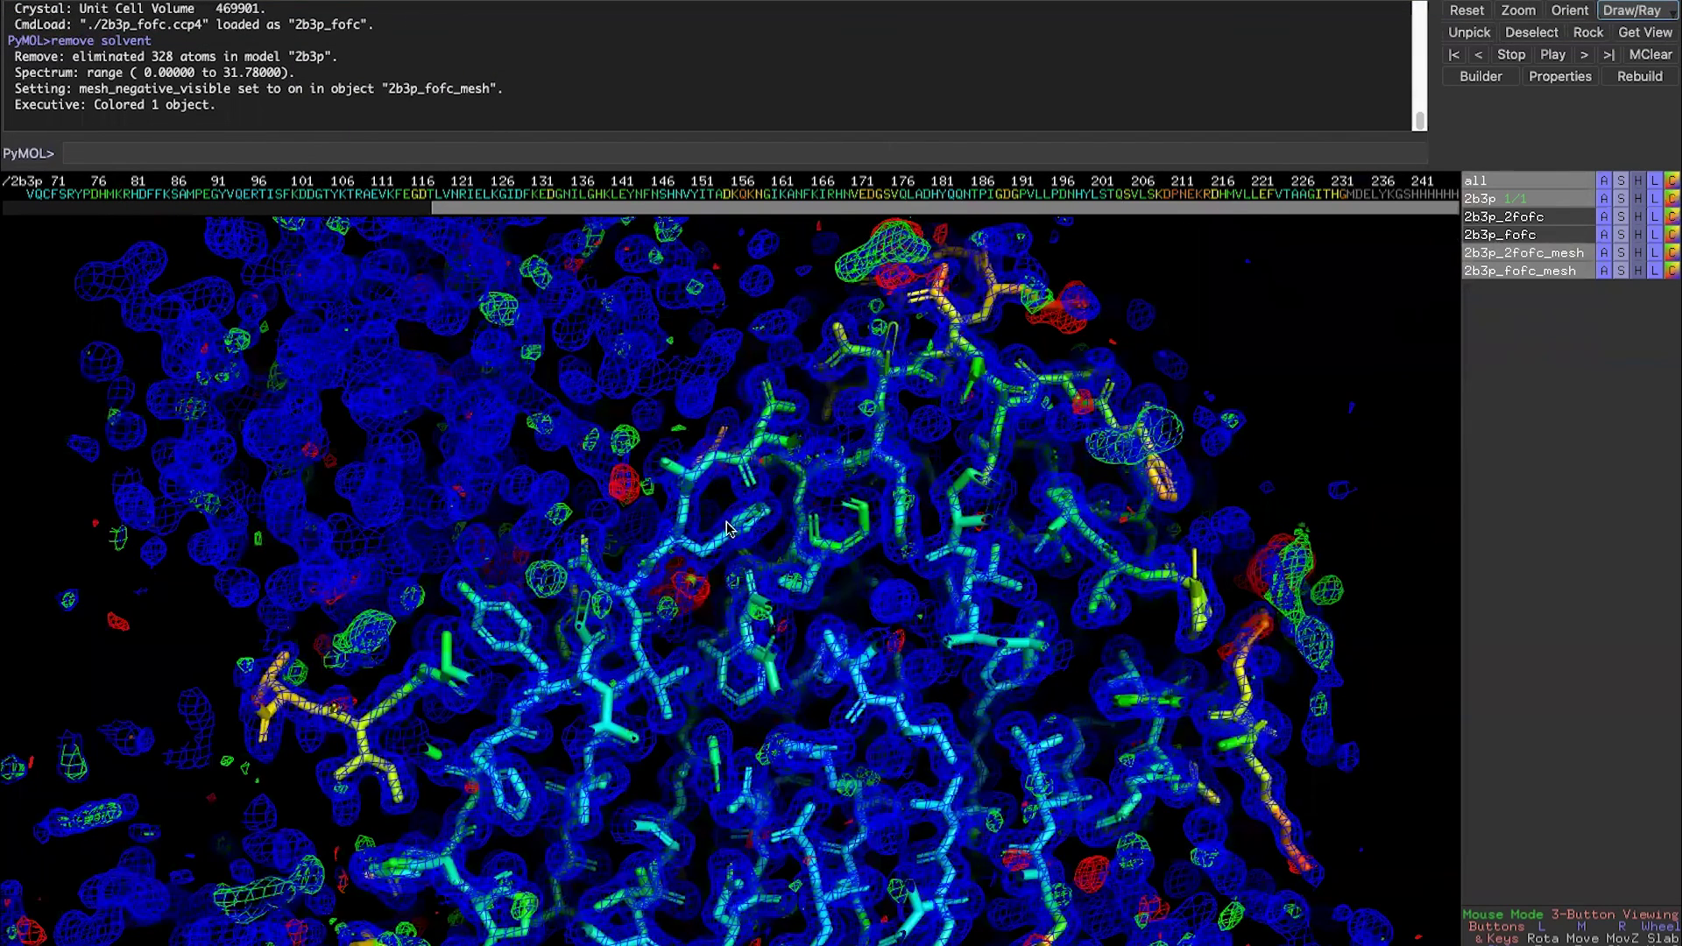